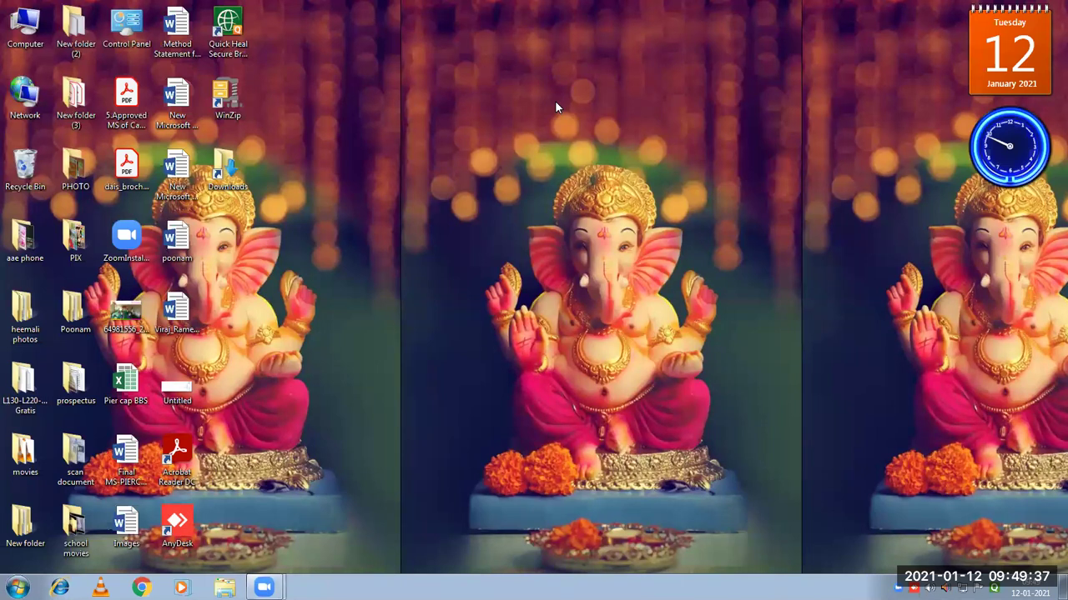
Start Excel with a blank workbook, dismiss the activation notice and maximize the window
click(17, 587)
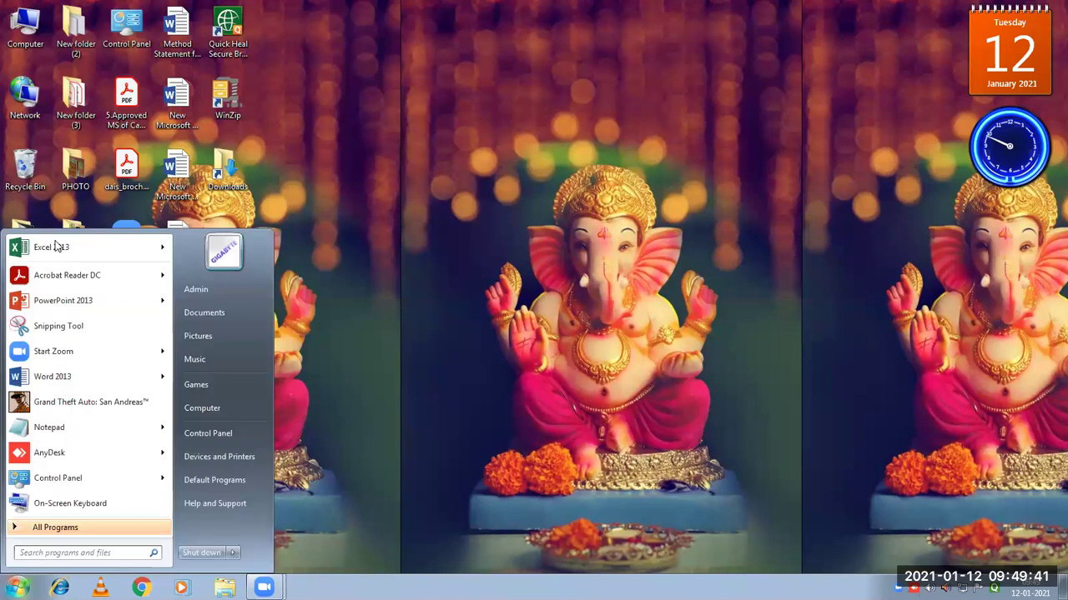
click(55, 247)
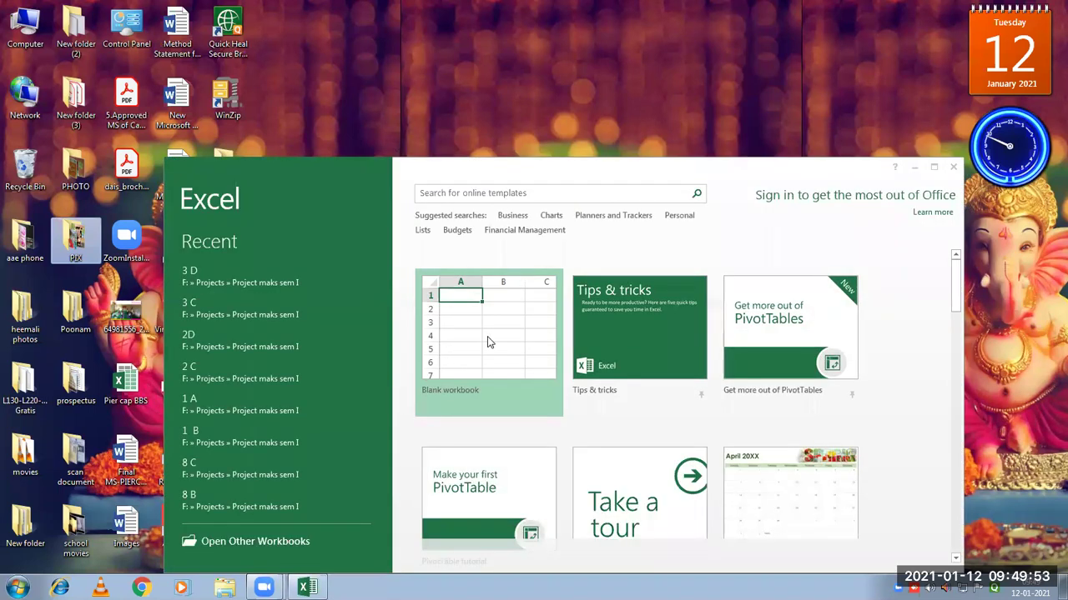
click(488, 339)
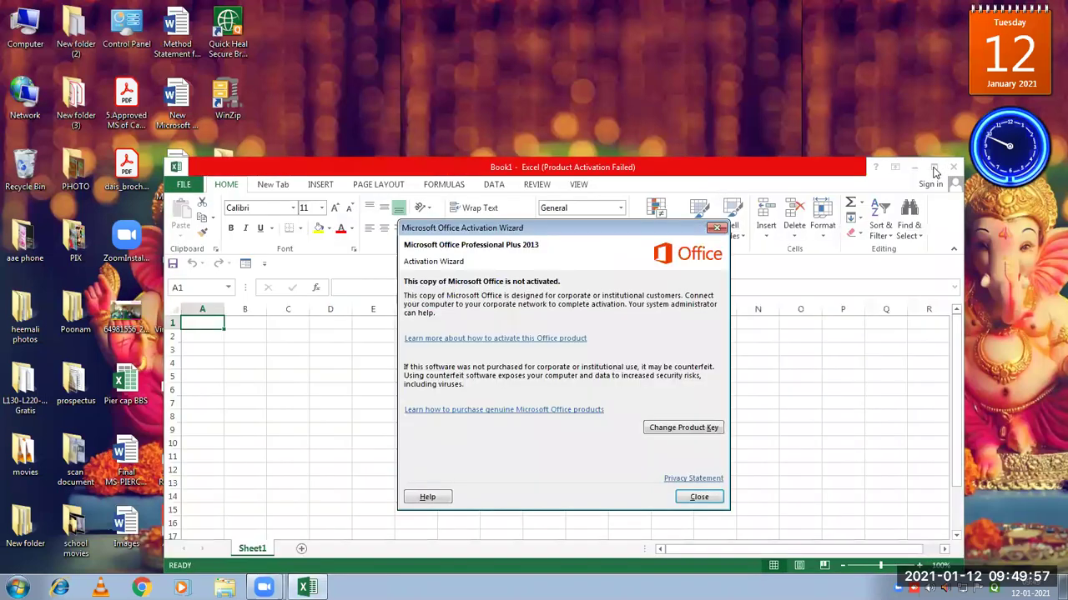
click(707, 498)
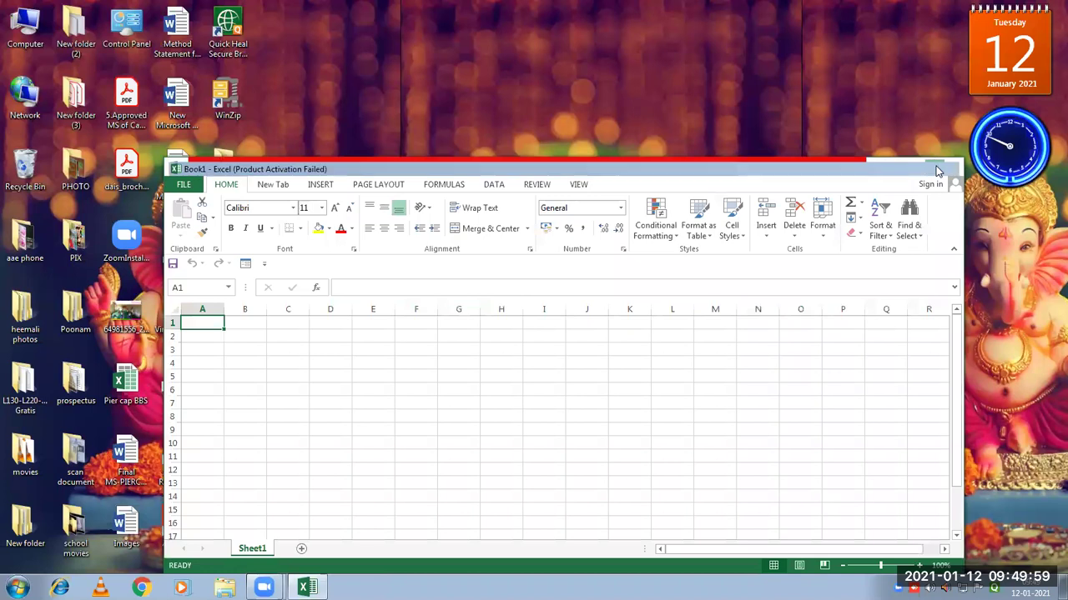
click(935, 169)
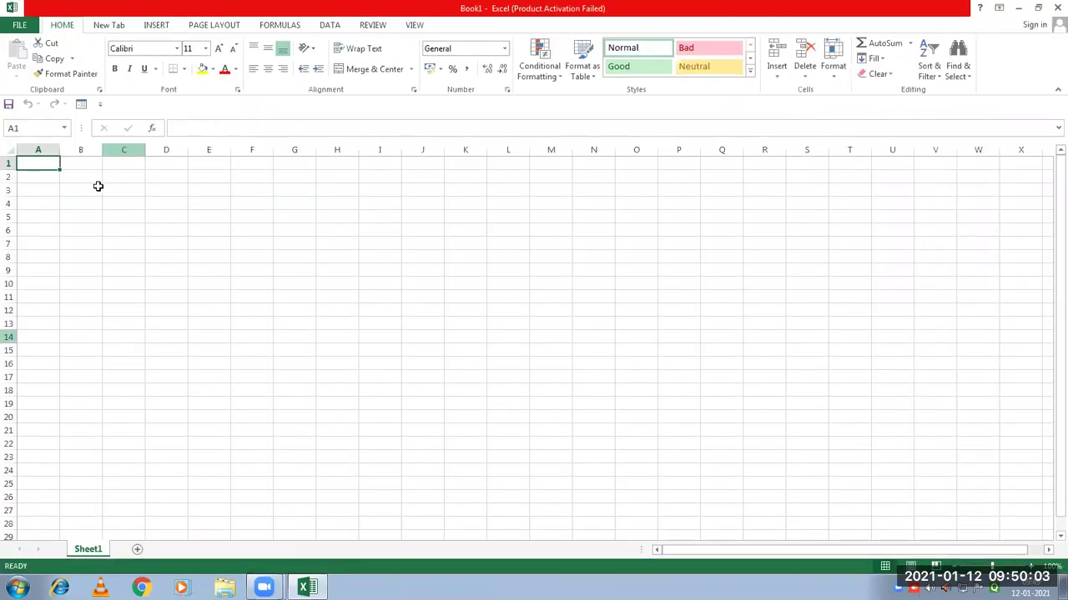
Enter the column headings Roll No, Name and English in cells A1 to C1
text(Roll)
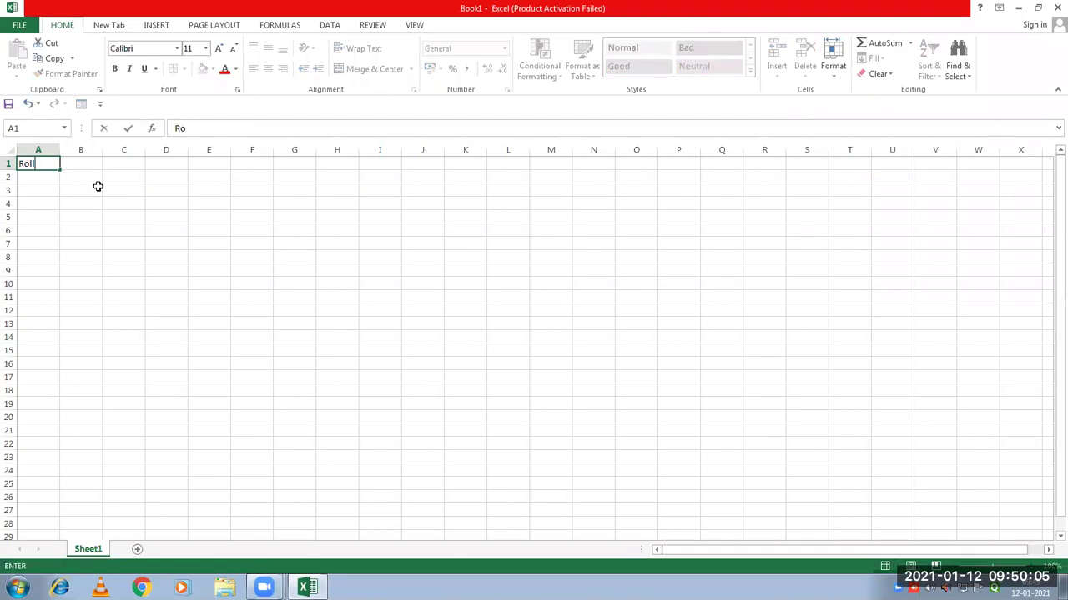
text( No)
key(Tab)
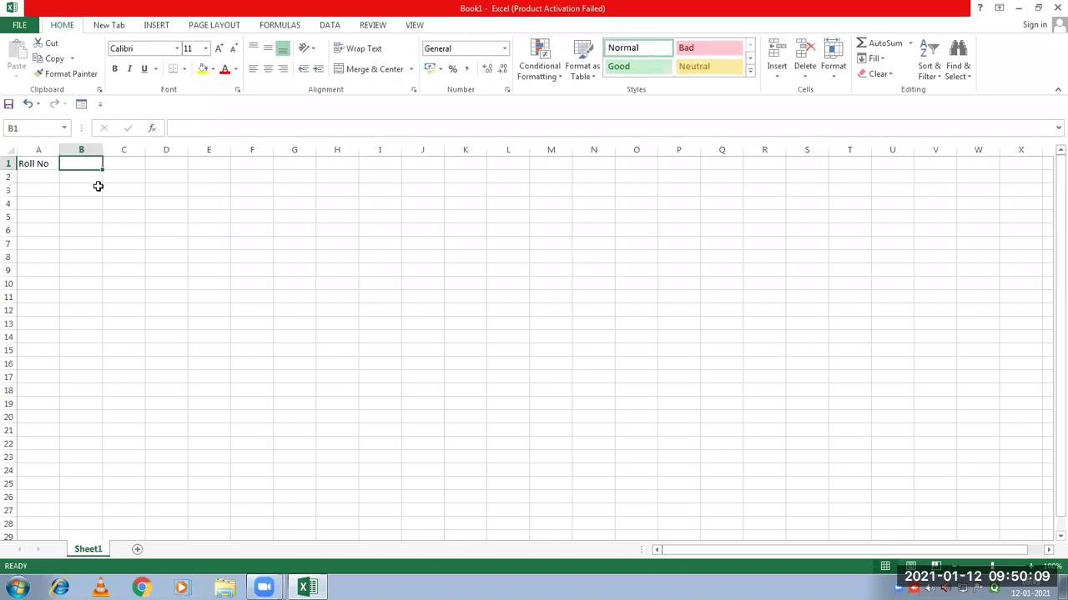
text(Name)
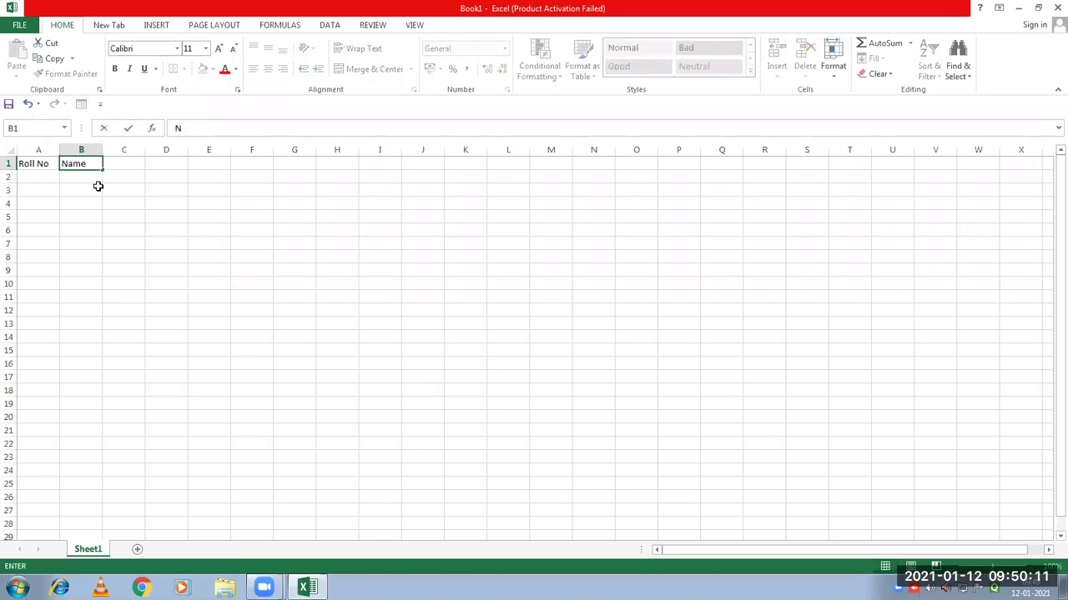
key(Tab)
text(English)
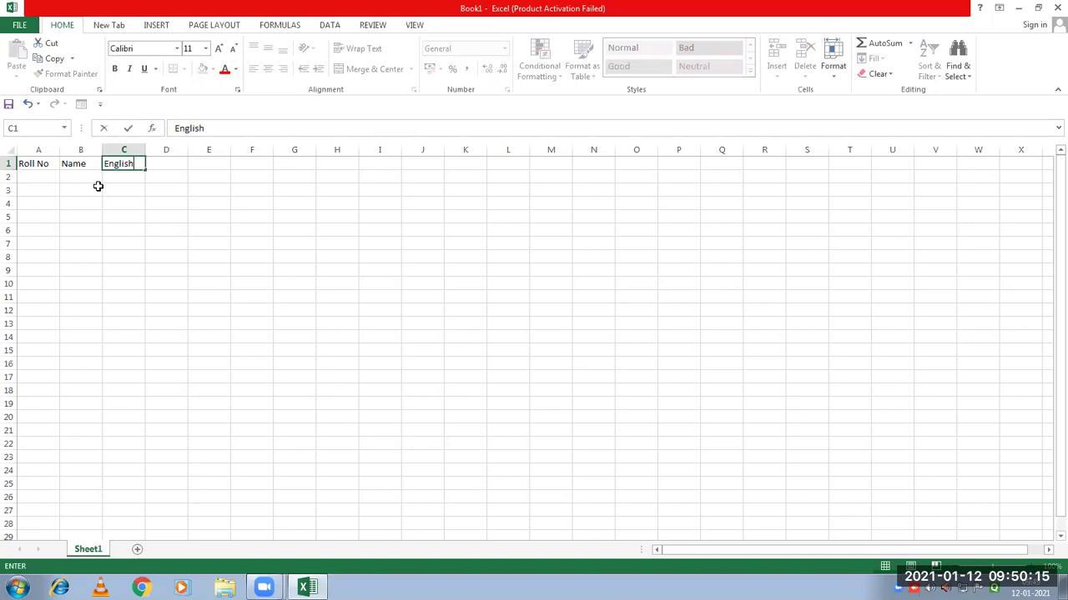
key(Tab)
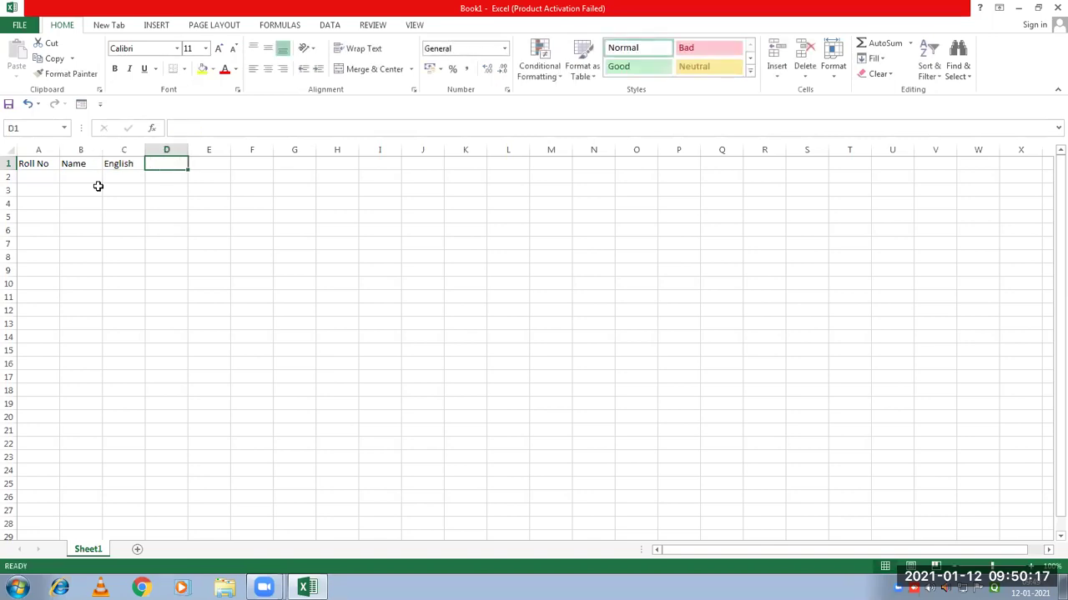
Enter the heading Maths in cell D1, correcting its capitalization
text(MAths)
key(BackSpace)
key(BackSpace)
key(BackSpace)
key(BackSpace)
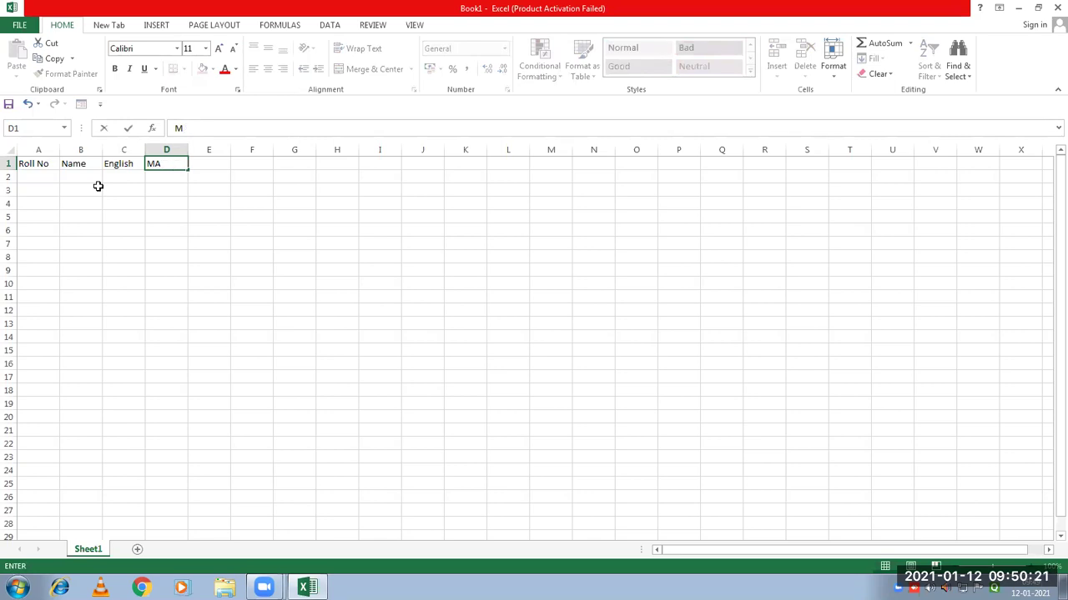
text(aths)
key(Tab)
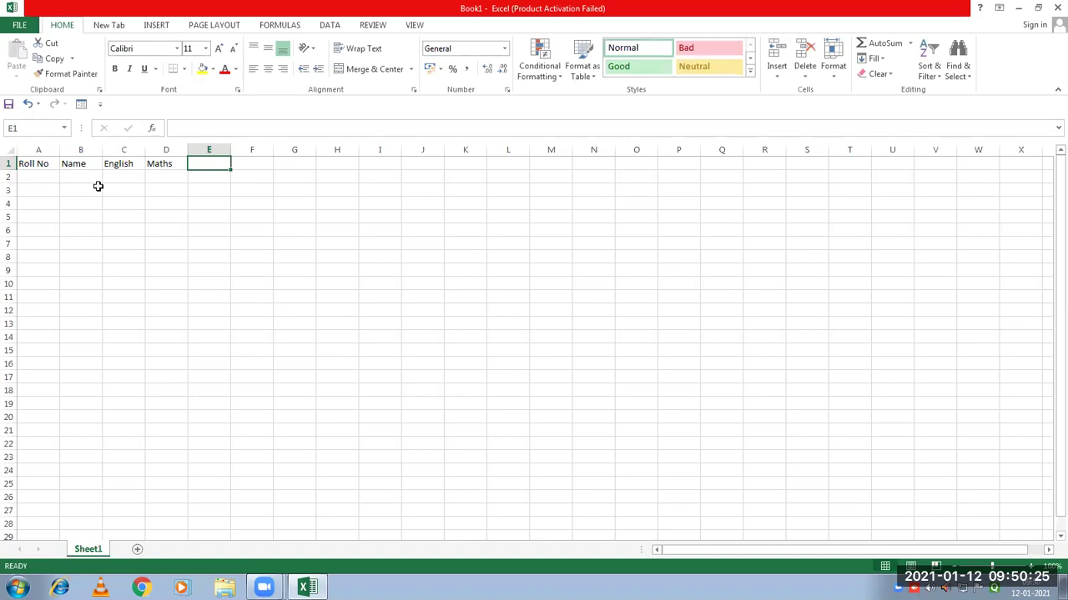
Enter the headings Marathi, Hindi and S.S. in cells E1 to G1
text(MArathi)
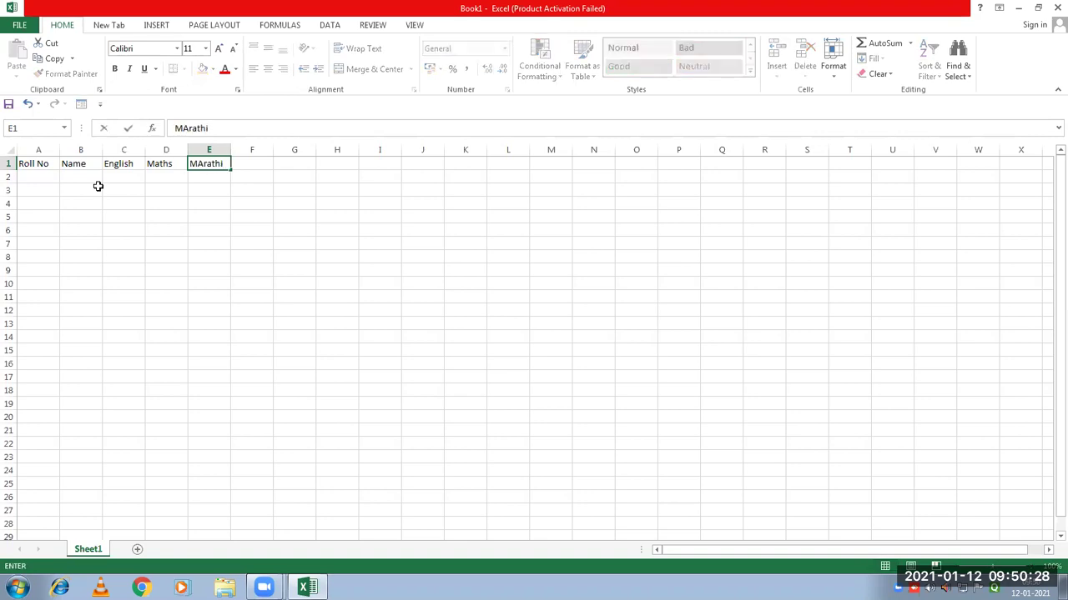
key(Tab)
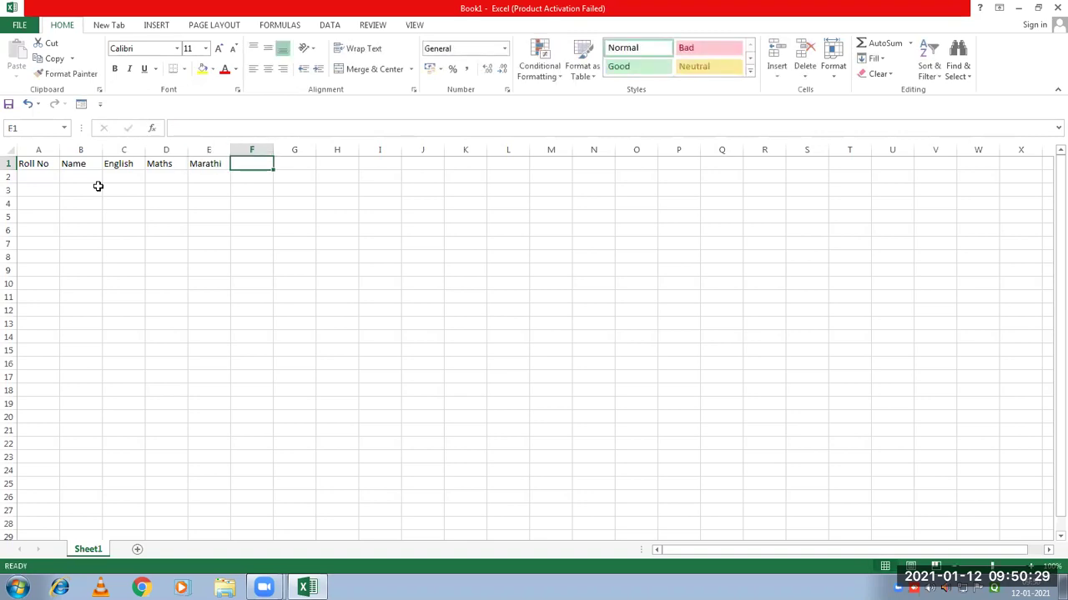
text(Hindi)
key(Tab)
text(S)
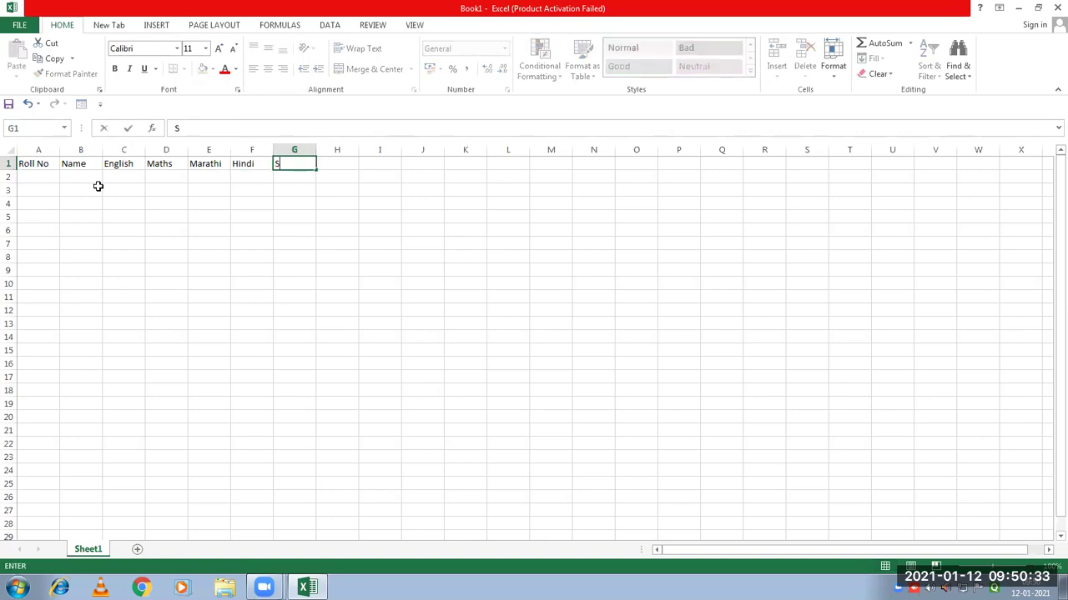
text(.S.)
click(34, 176)
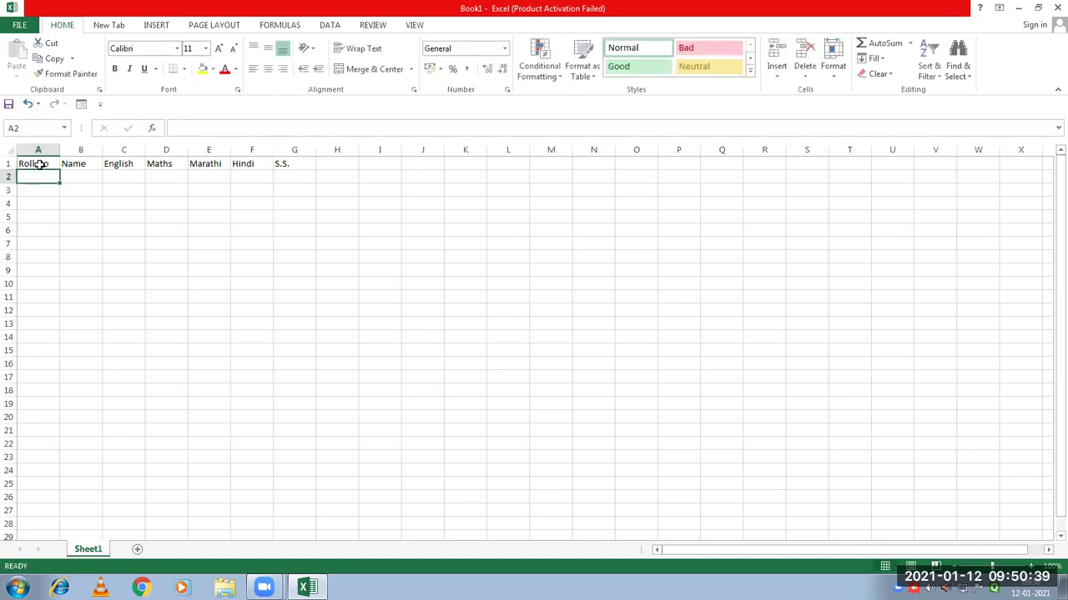
Review the column headings entered across row 1
click(39, 160)
click(90, 164)
click(121, 161)
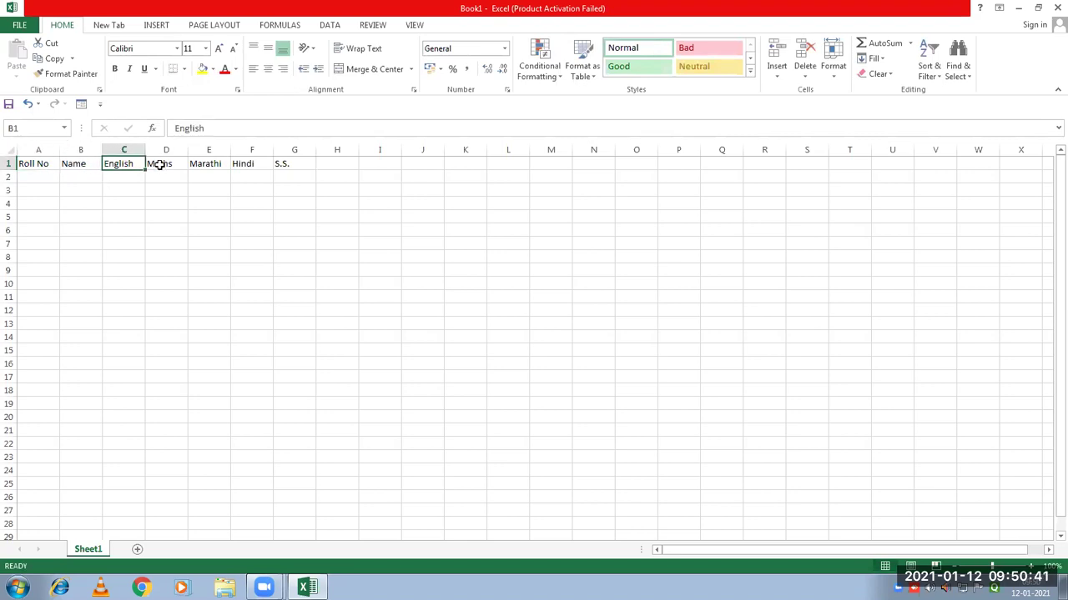
click(38, 164)
drag(119, 164, 124, 177)
drag(24, 164, 253, 173)
click(49, 243)
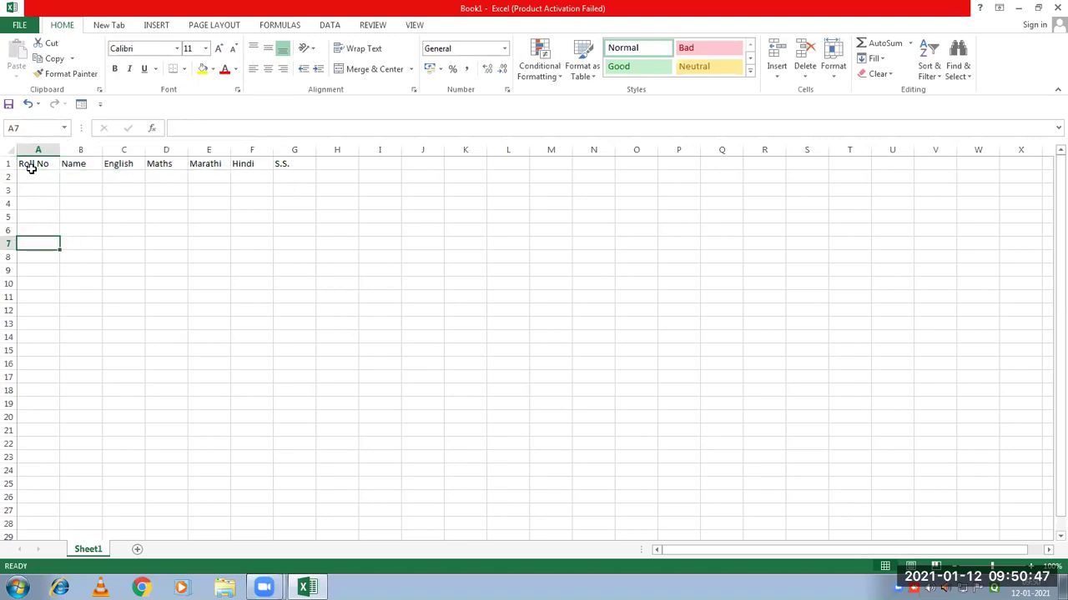
click(31, 169)
click(67, 165)
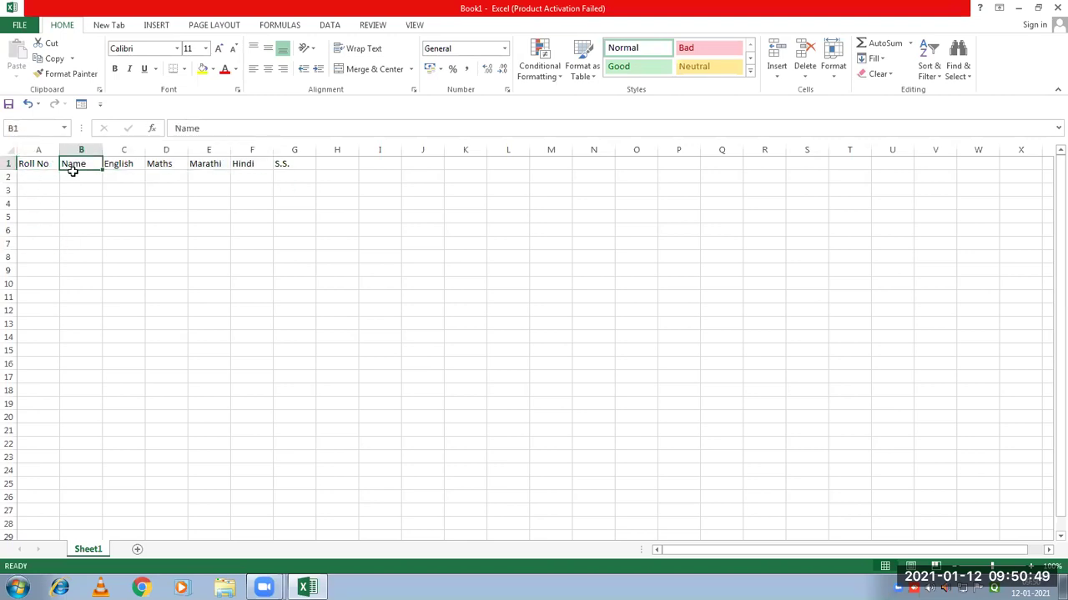
click(119, 178)
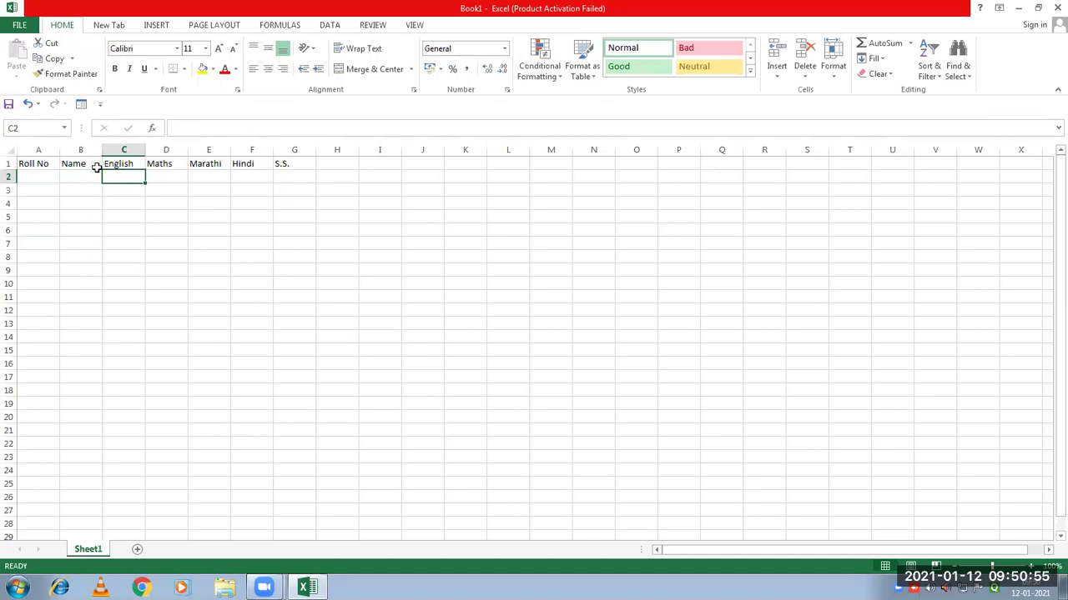
Enter roll number 1 and the student's name in row 2, and widen the Name column
click(50, 177)
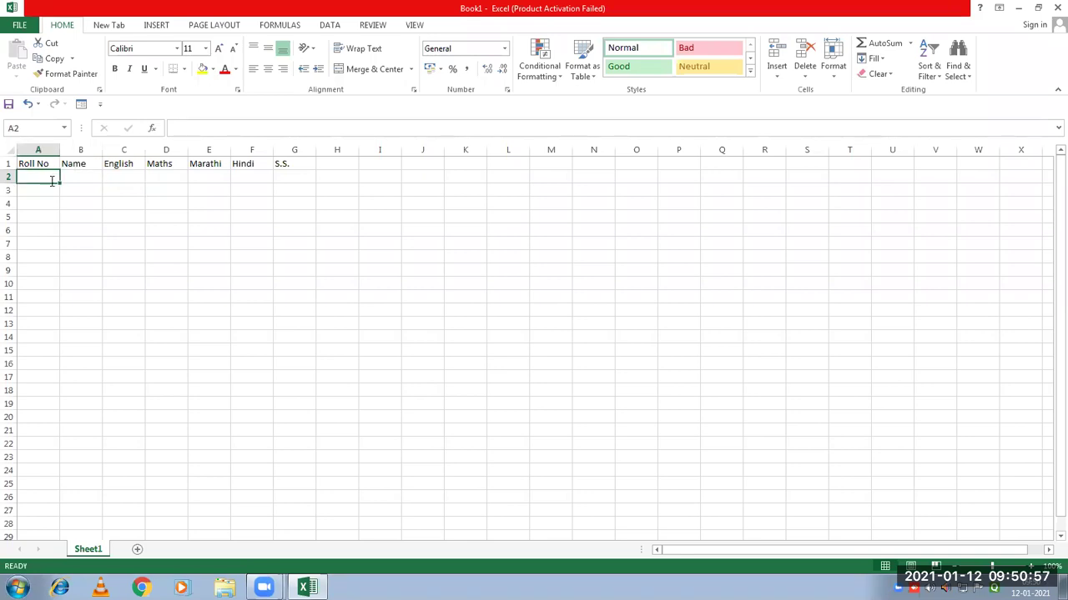
text(1)
key(Tab)
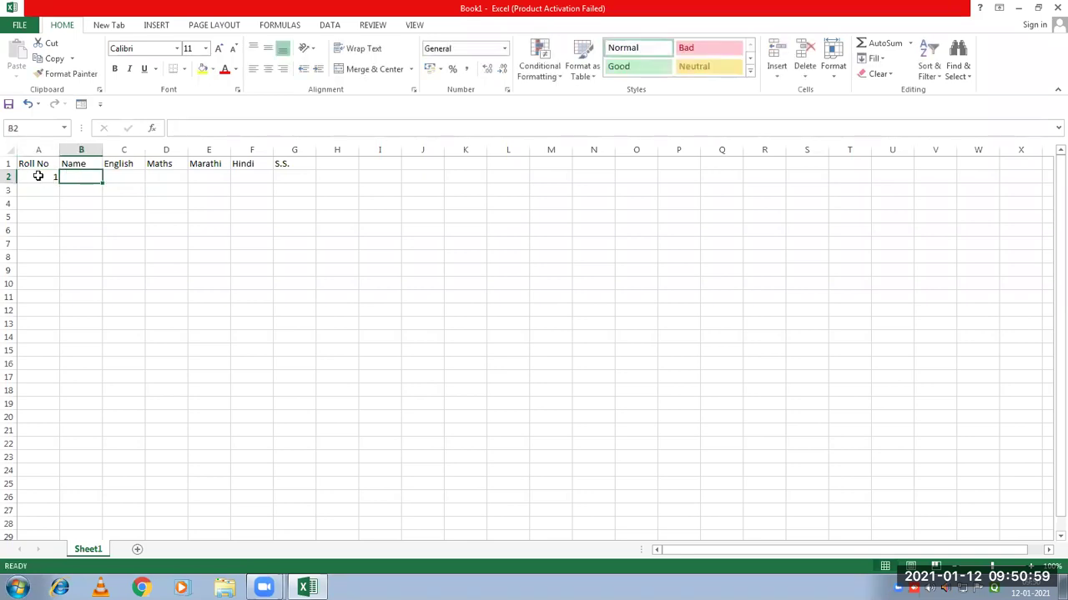
drag(102, 148, 151, 149)
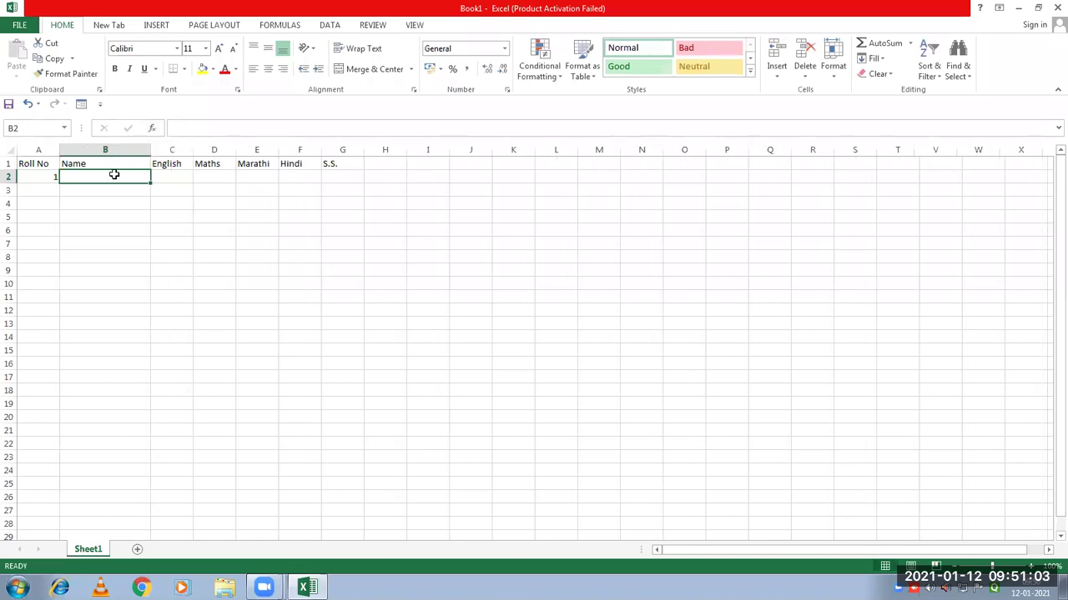
text(Aaditya)
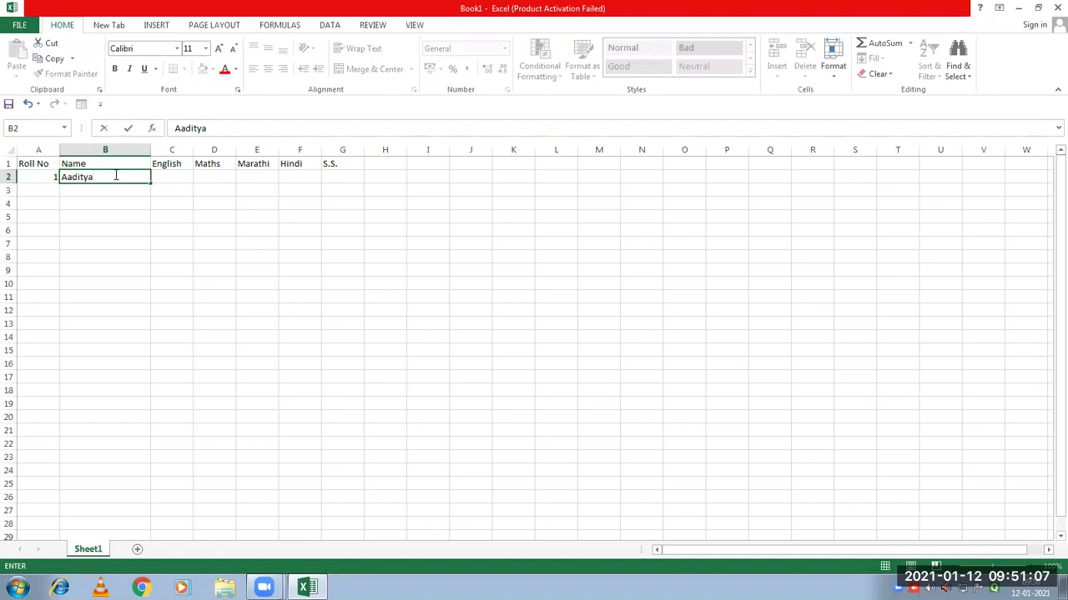
key(Tab)
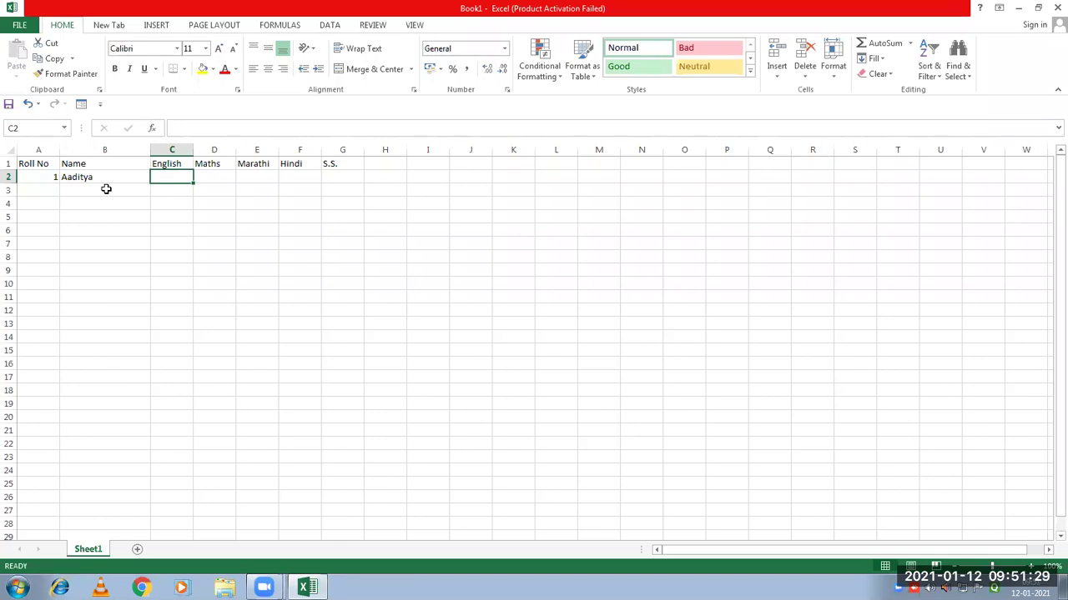
Enter the student's marks in row 2: English 45, Maths 42, Marathi 40, Hindi 30 and S.S. 41
text(45)
key(Tab)
text(42)
key(Tab)
text(40)
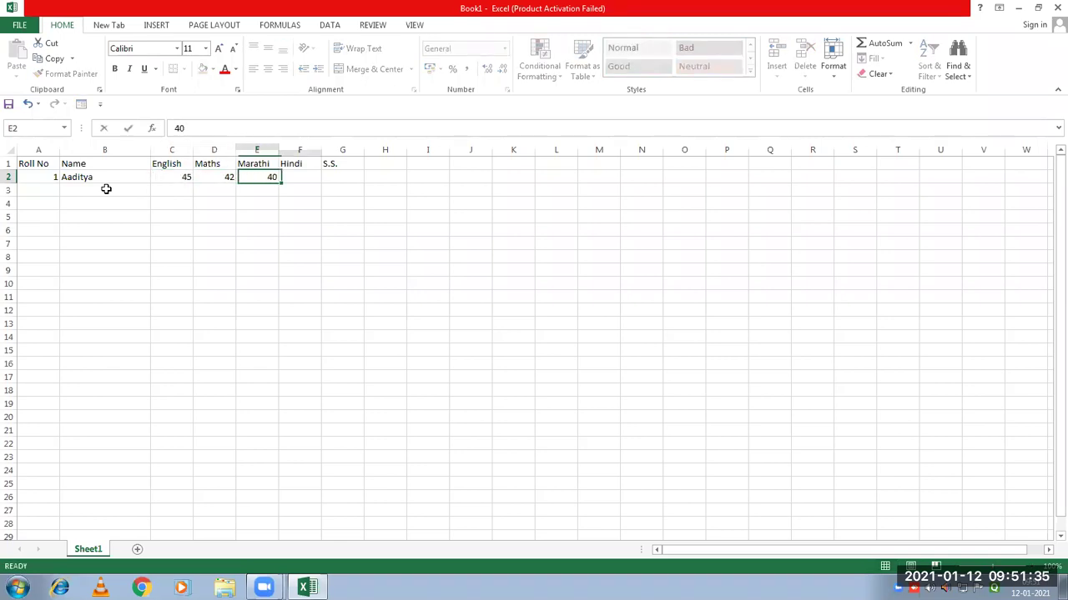
key(Tab)
text(30)
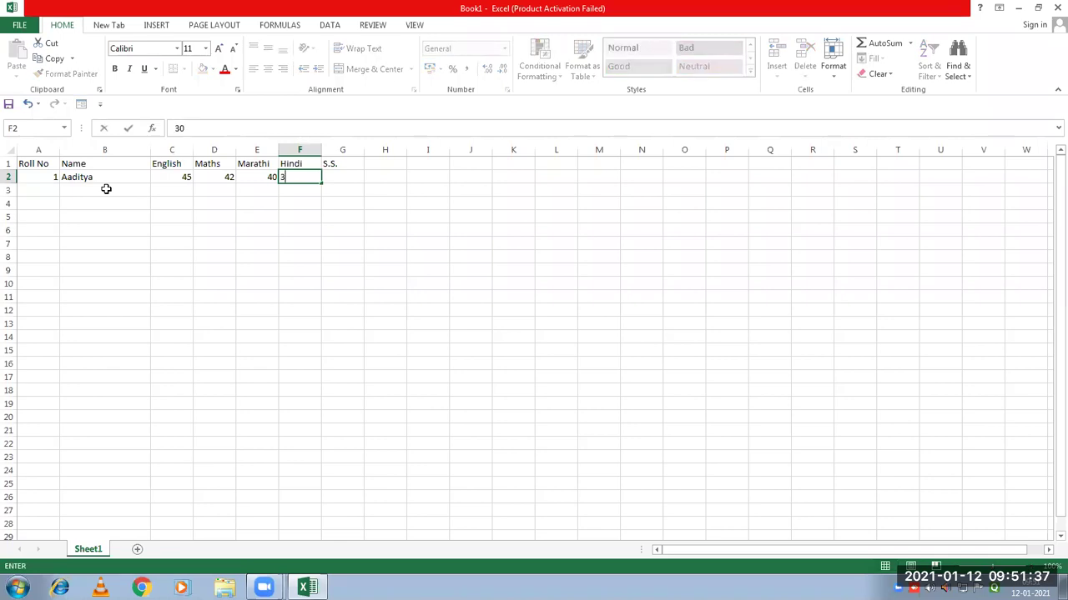
key(Tab)
text(55)
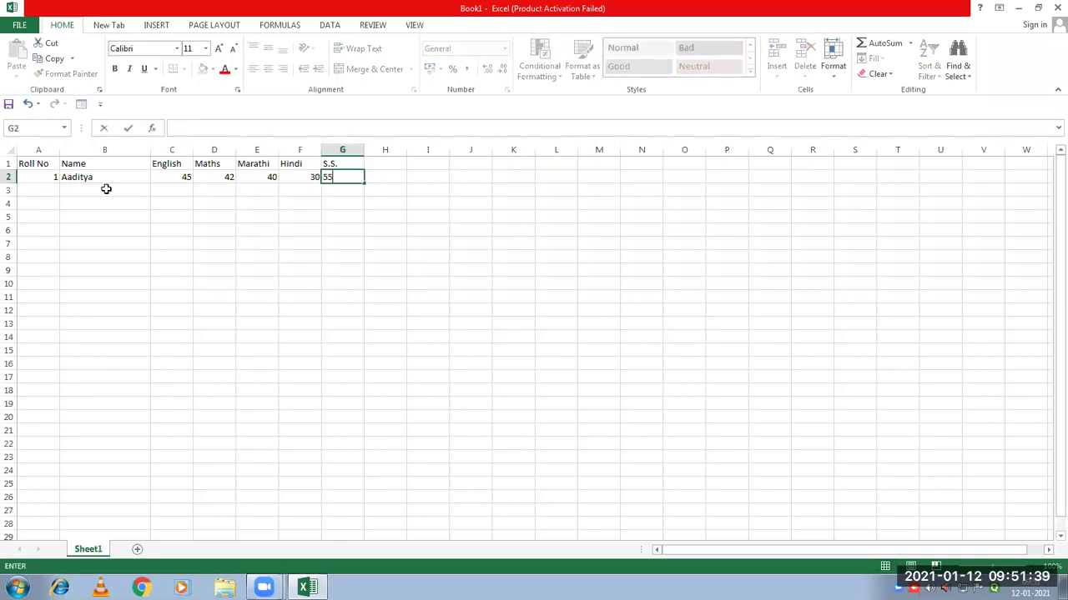
key(BackSpace)
key(BackSpace)
text(41)
click(161, 269)
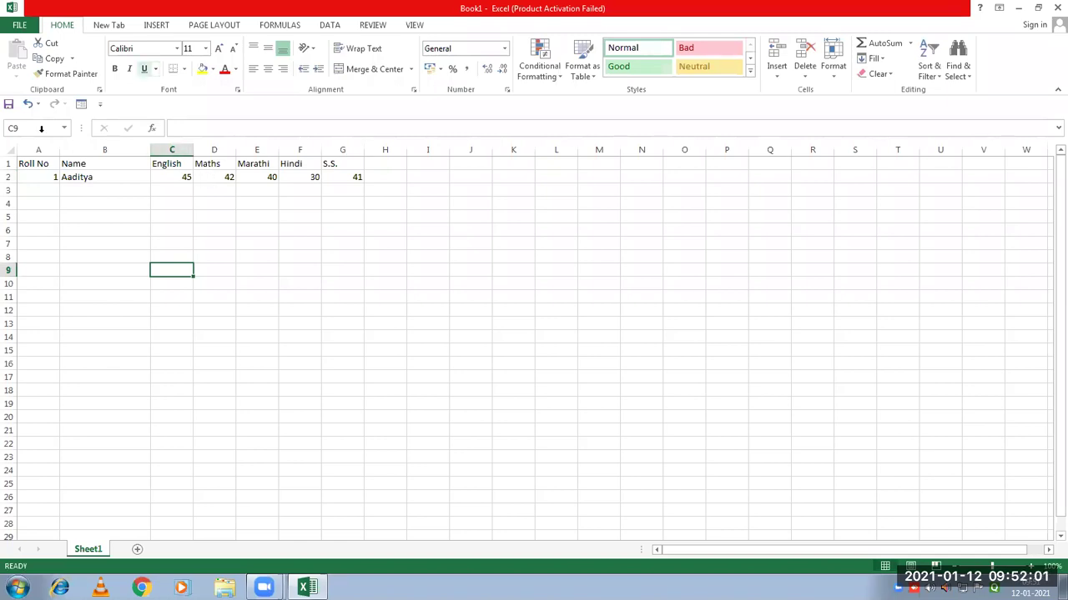
Examine the Roll No, Name and subject headings again, along with the Maths mark in row 2
click(31, 164)
click(69, 163)
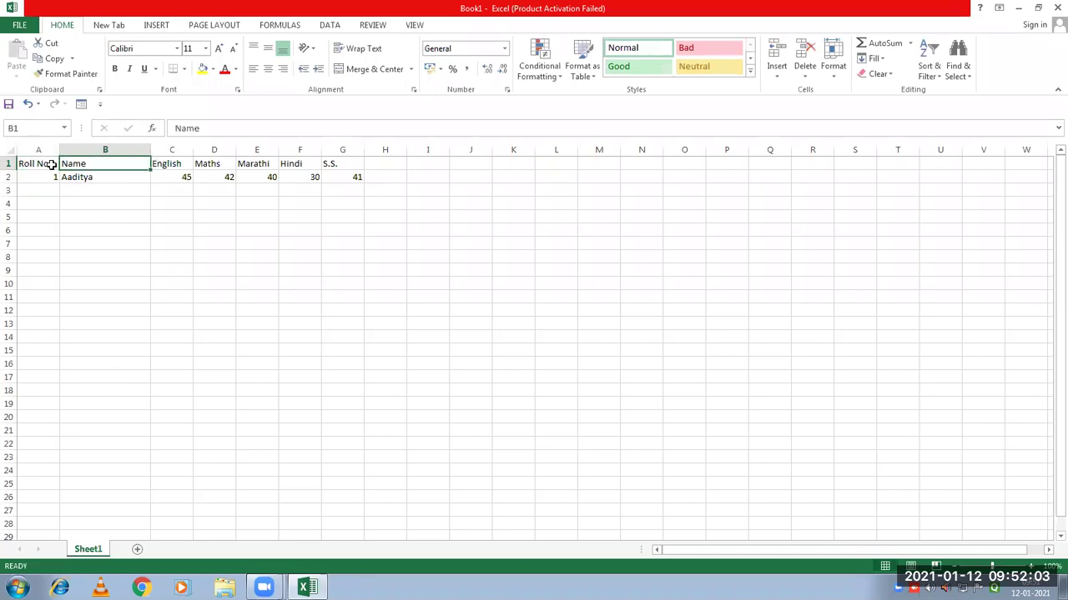
click(52, 165)
click(90, 164)
click(161, 163)
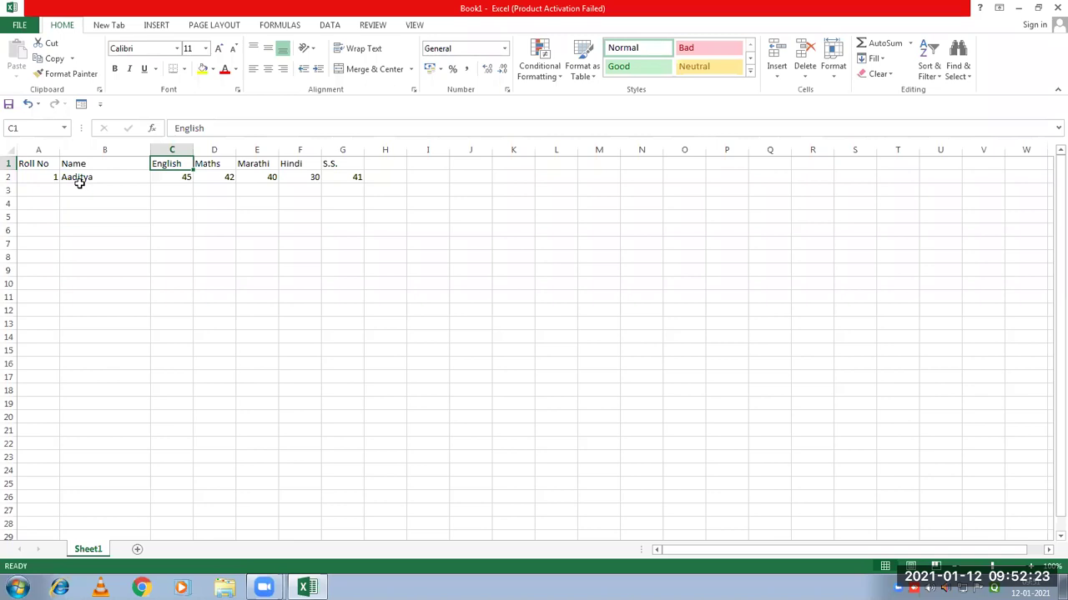
click(215, 163)
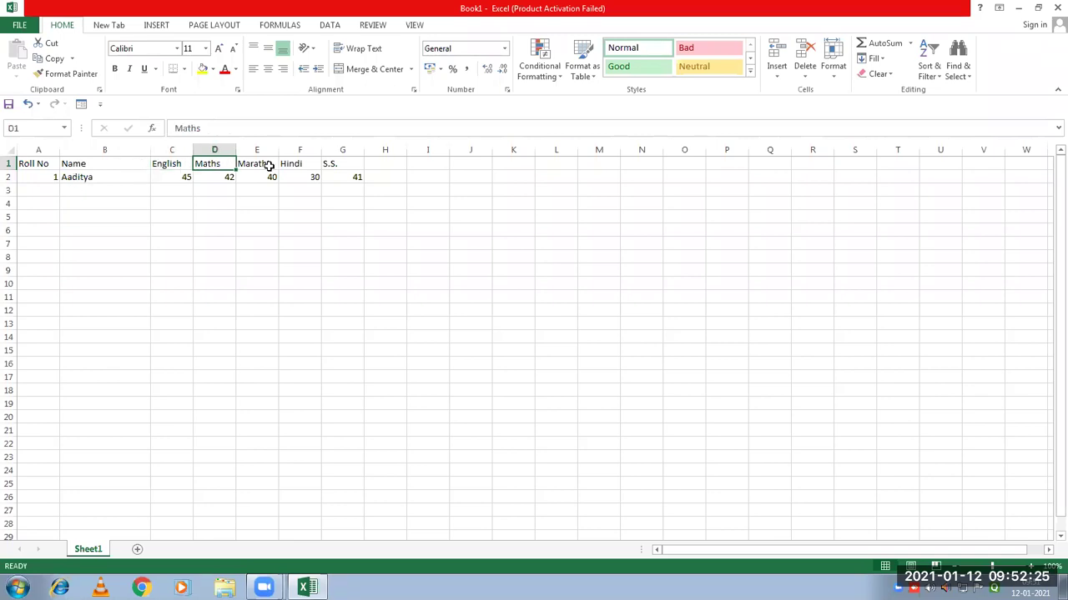
click(269, 166)
click(309, 165)
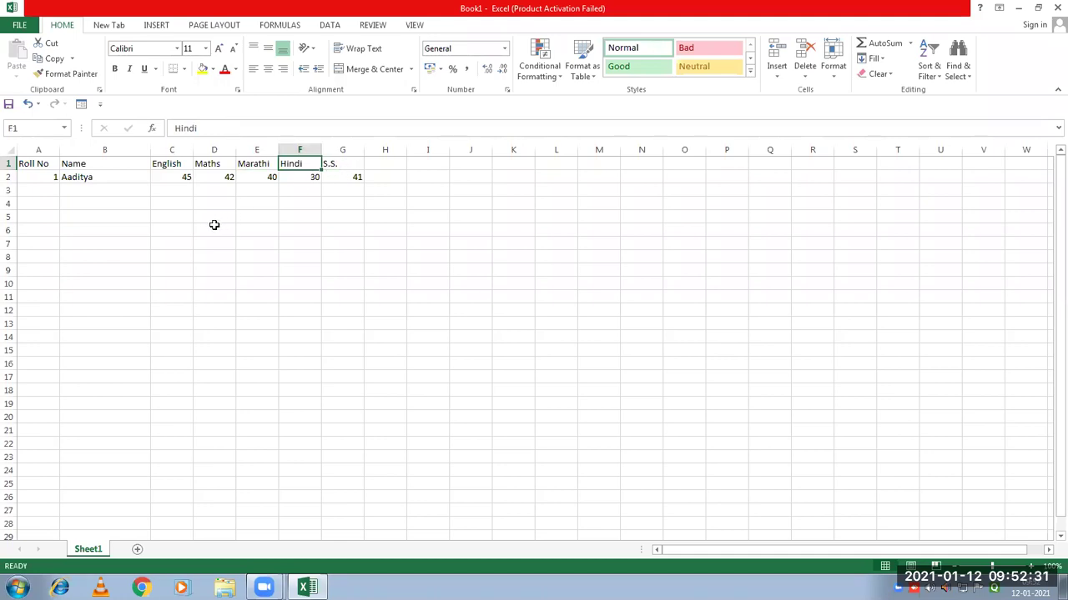
click(64, 163)
click(108, 163)
click(169, 162)
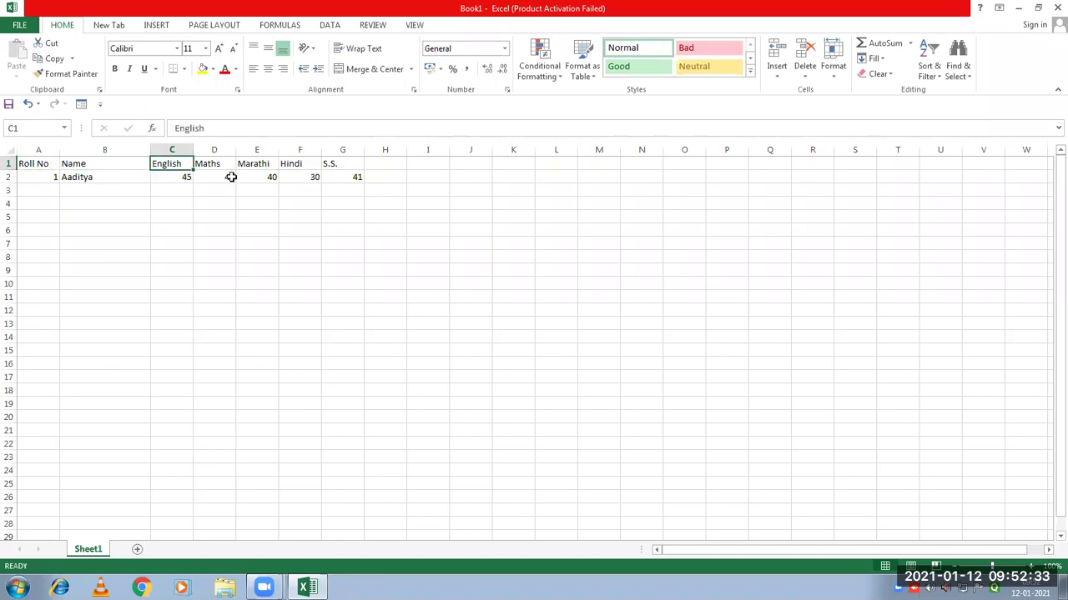
click(232, 176)
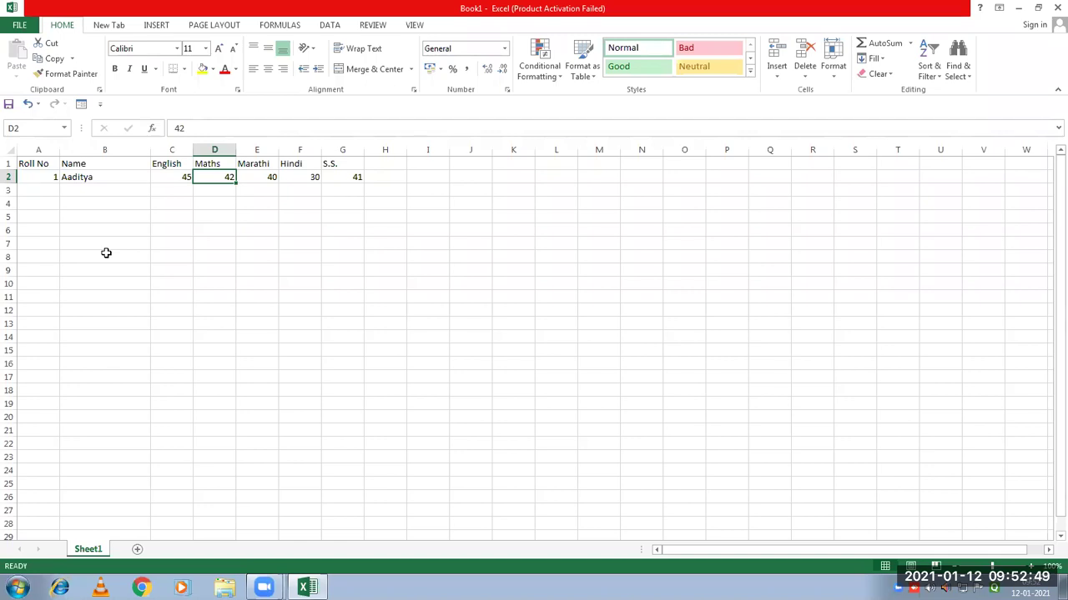
Clear the student's whole record from row 2, columns A to G, keeping the headings
drag(44, 179, 352, 181)
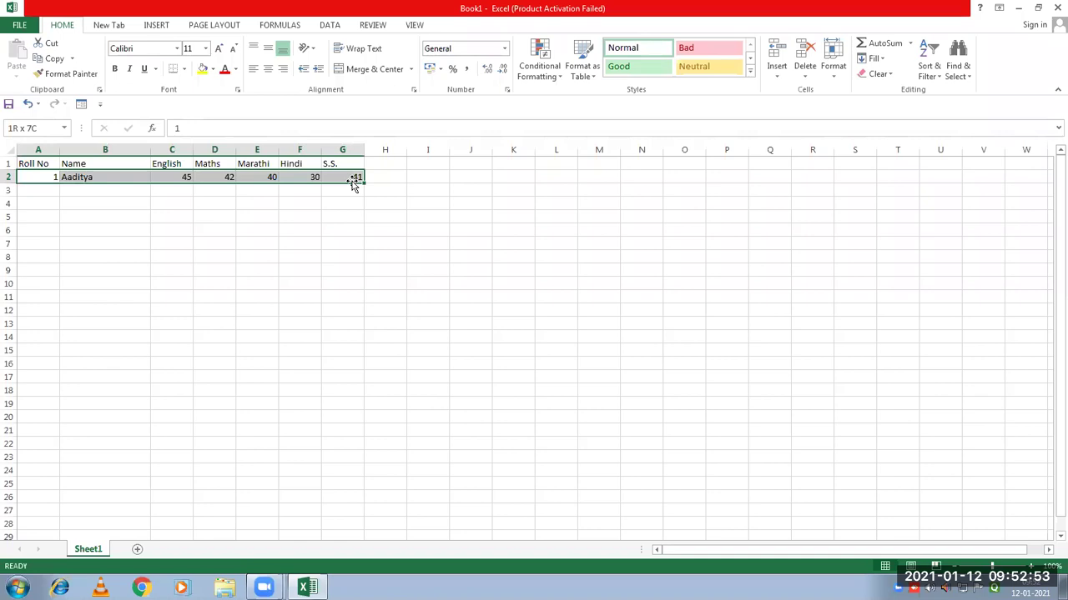
key(Delete)
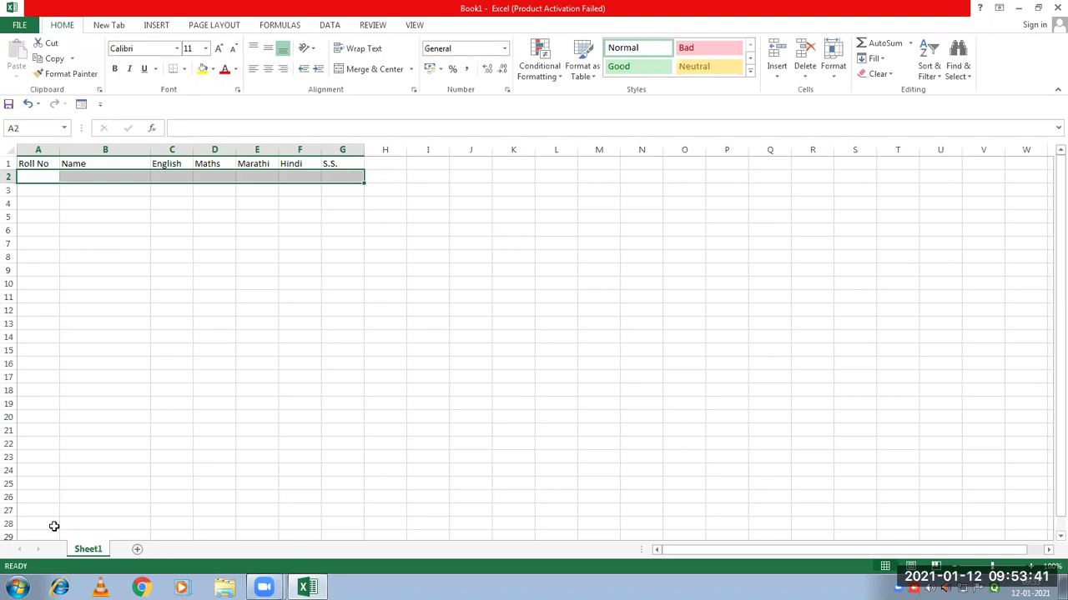
click(113, 282)
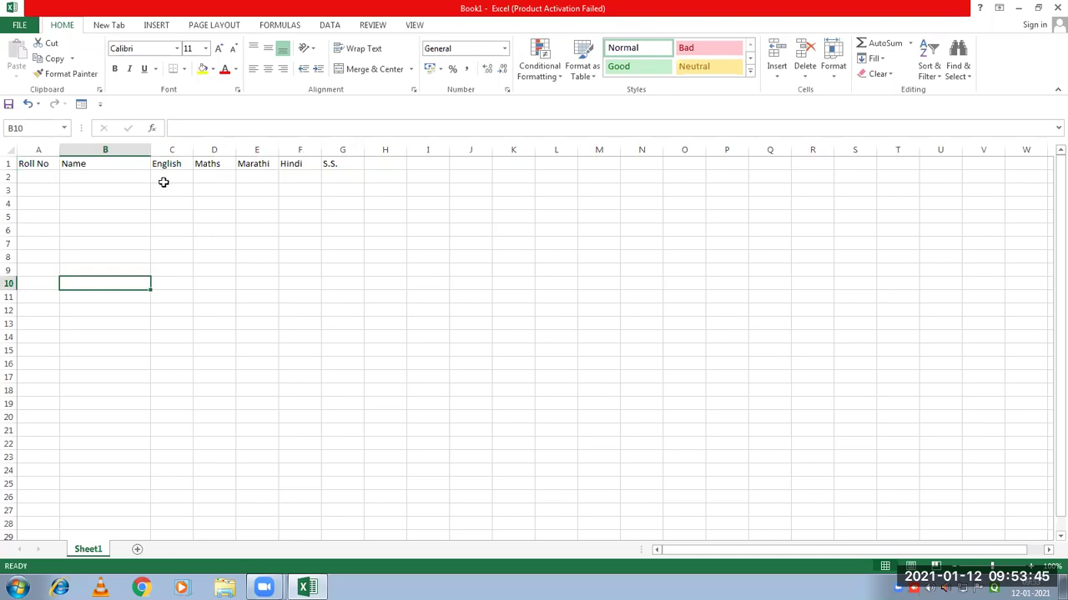
Go through the row 1 headings from Roll No to Marathi one by one
click(50, 164)
click(90, 165)
click(184, 165)
click(213, 164)
click(246, 164)
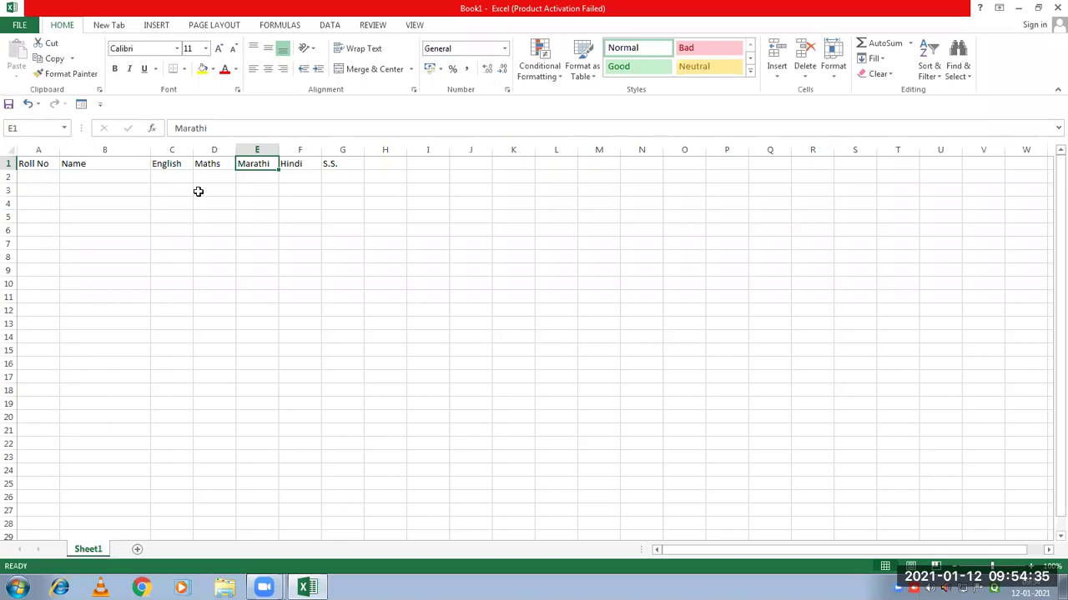
In the ribbon customization options, list the Commands Not in the Ribbon and select the Form command
click(25, 31)
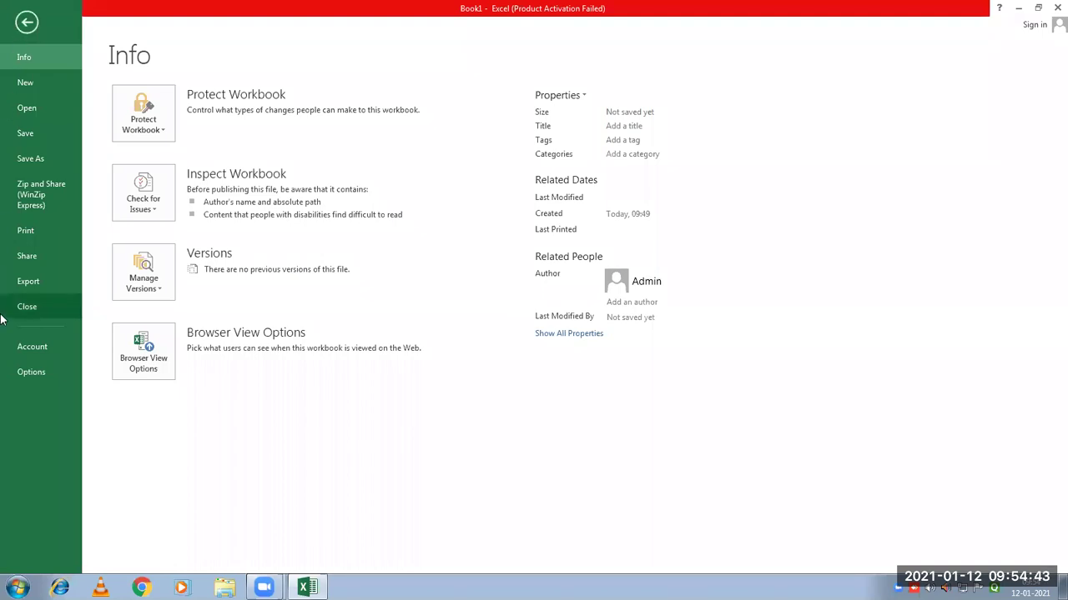
click(31, 372)
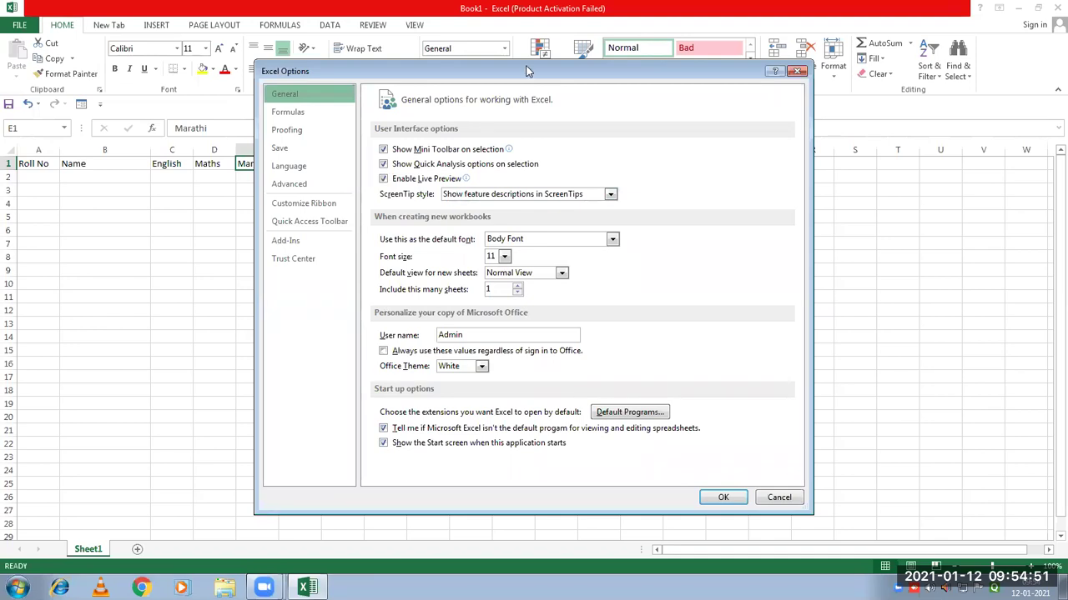
drag(531, 71, 540, 56)
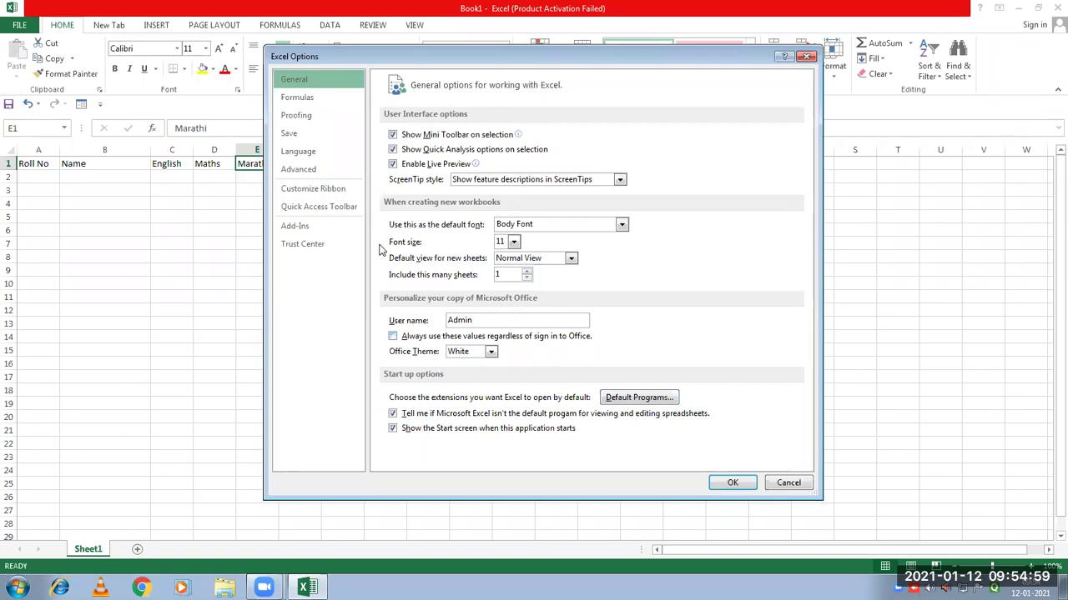
click(316, 191)
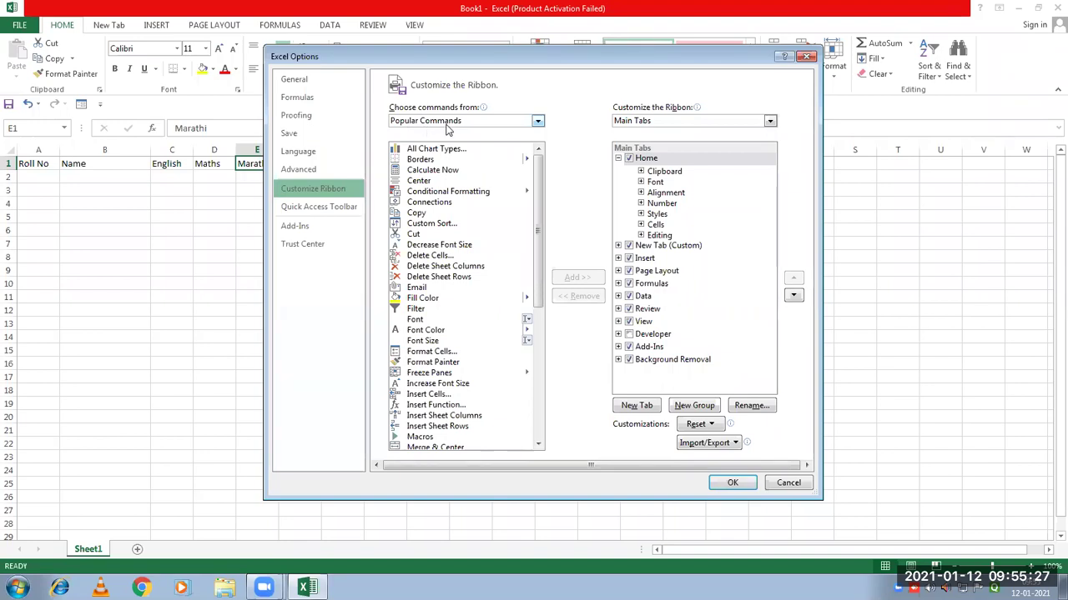
click(536, 122)
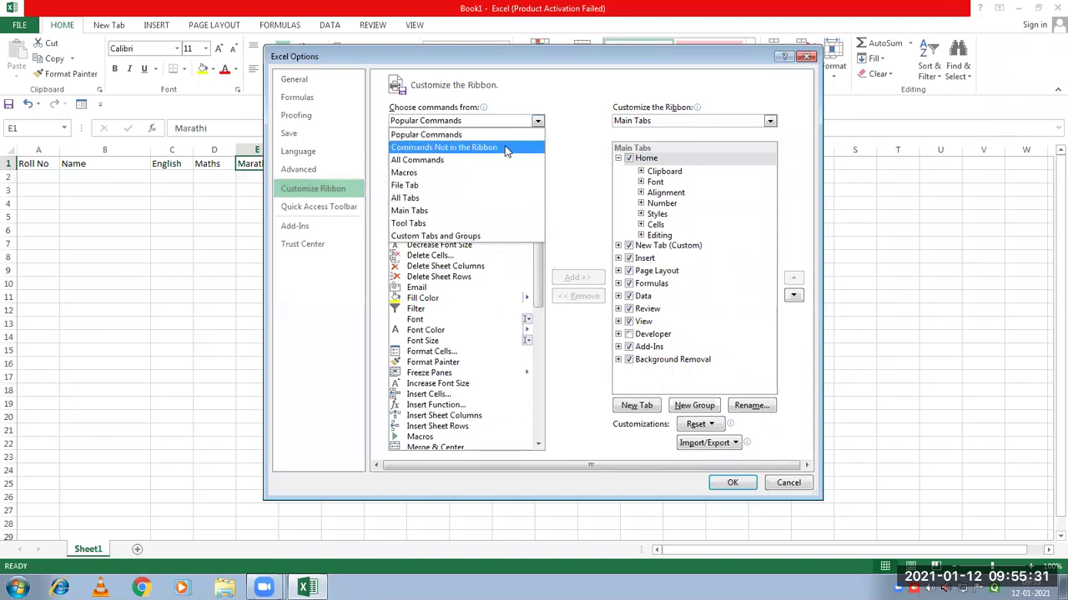
click(504, 148)
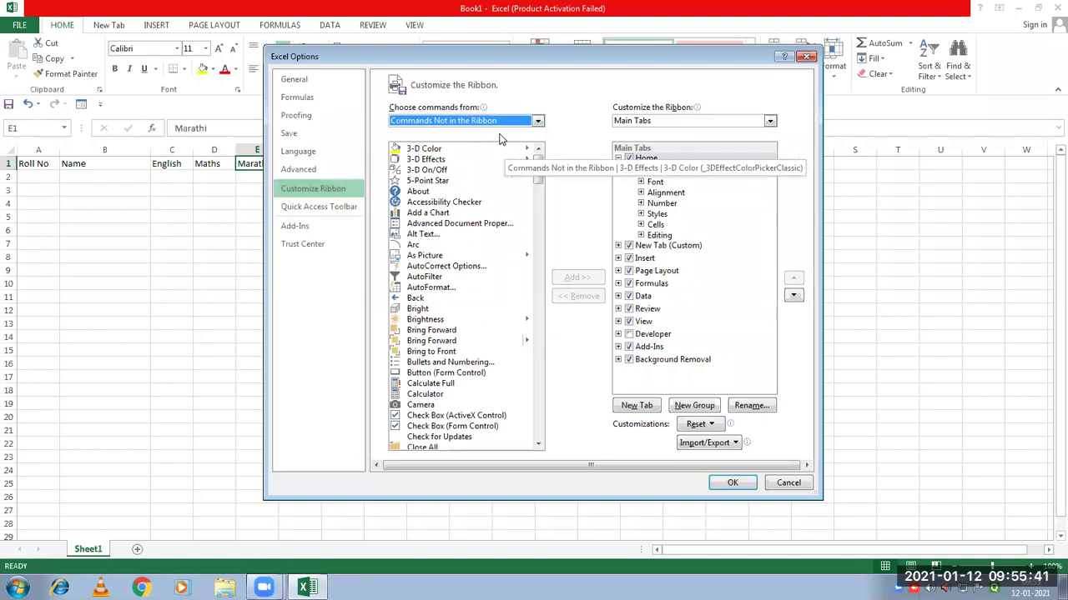
scroll(472, 217, down, 2)
scroll(472, 217, down, 14)
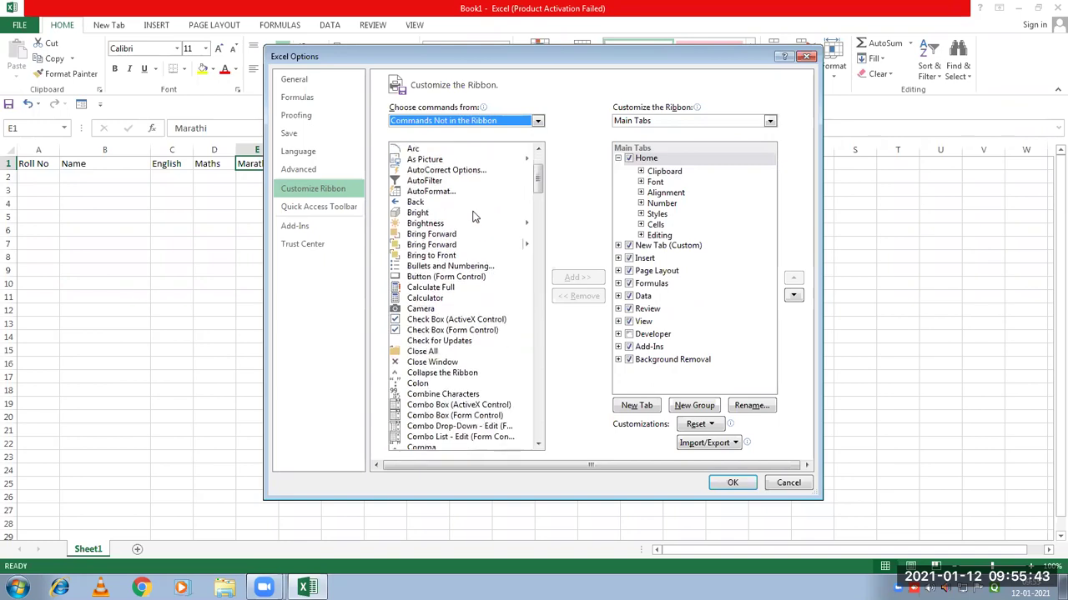
scroll(472, 217, down, 9)
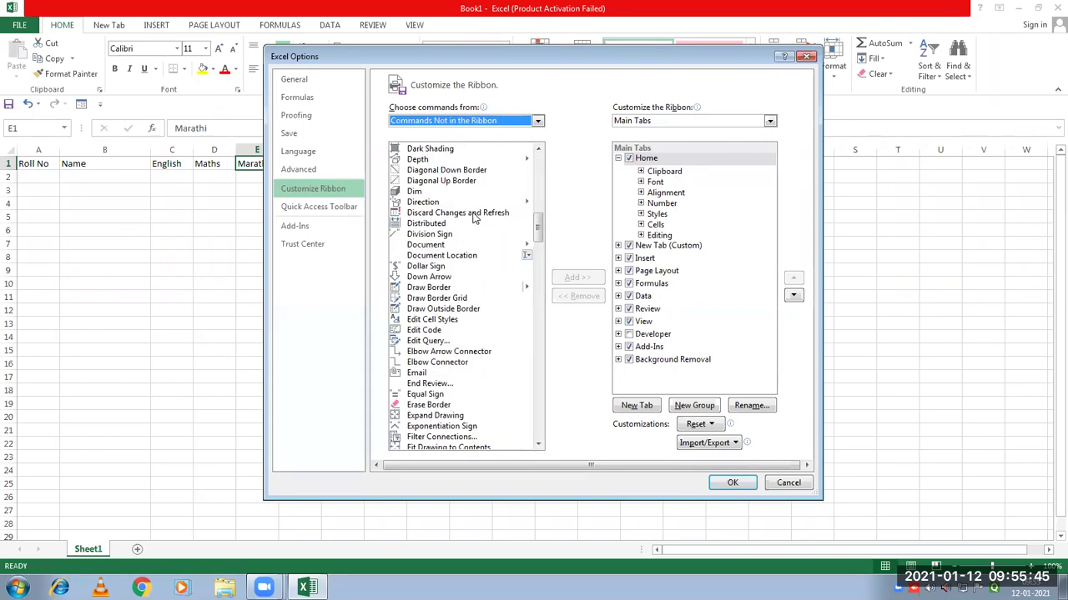
click(415, 290)
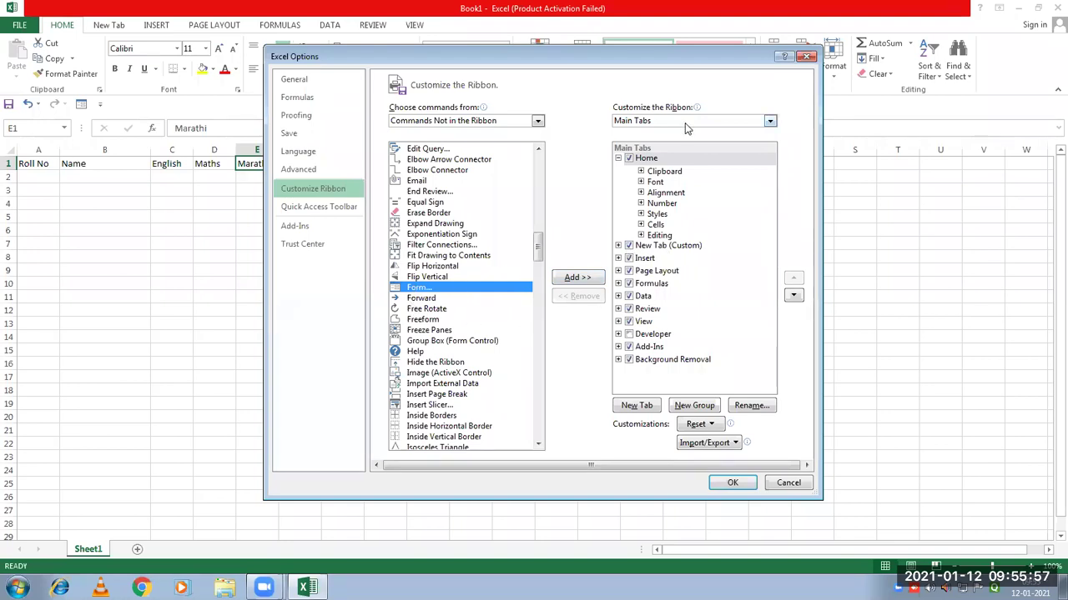
Add a new custom group to the ribbon's Data tab and name it Data Form
click(618, 296)
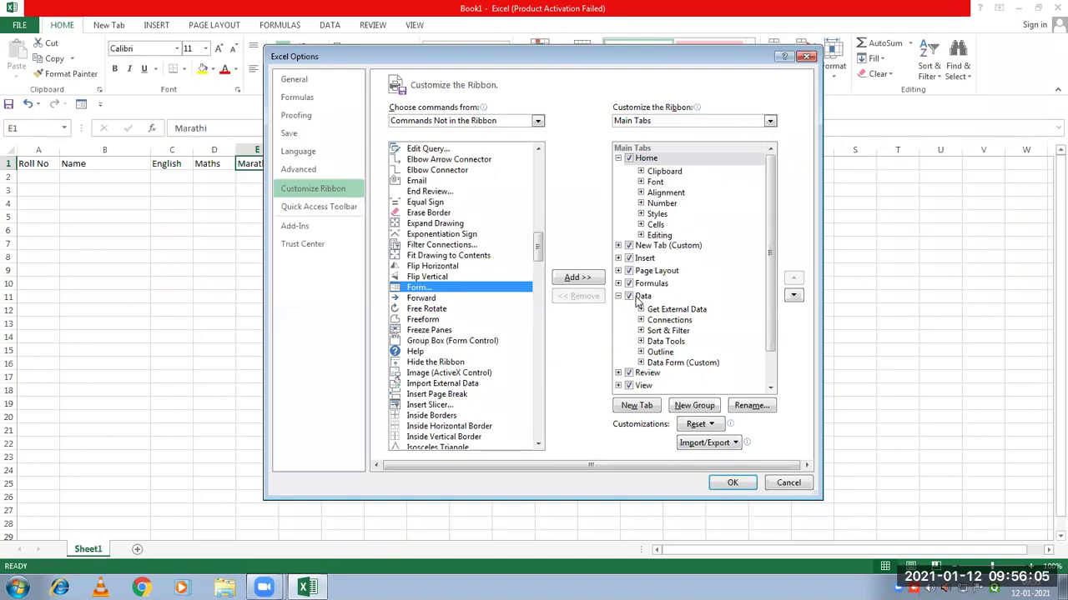
click(641, 297)
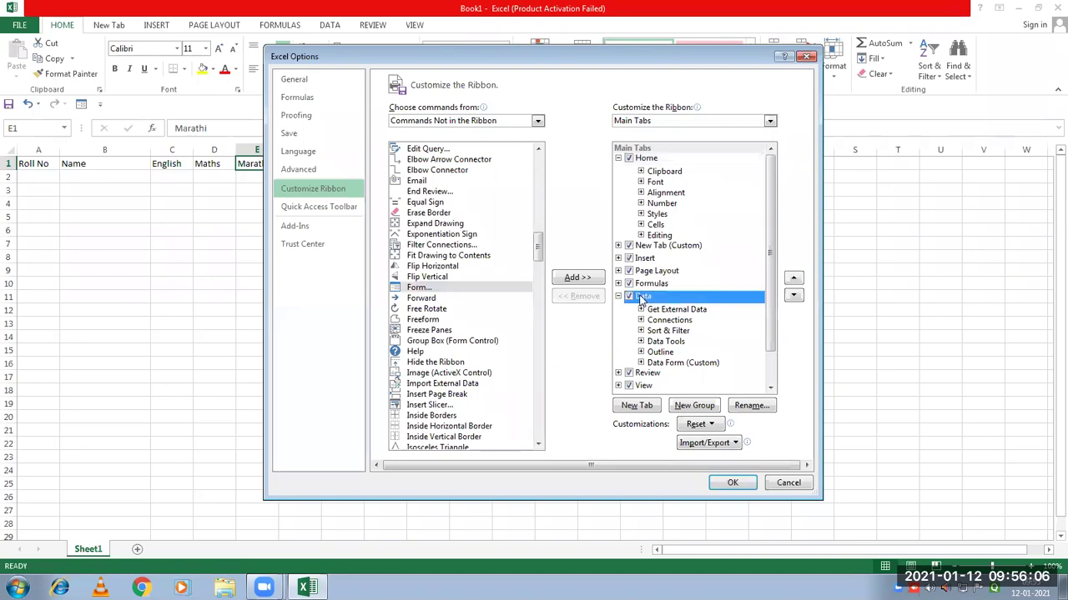
click(709, 407)
scroll(728, 327, down, 1)
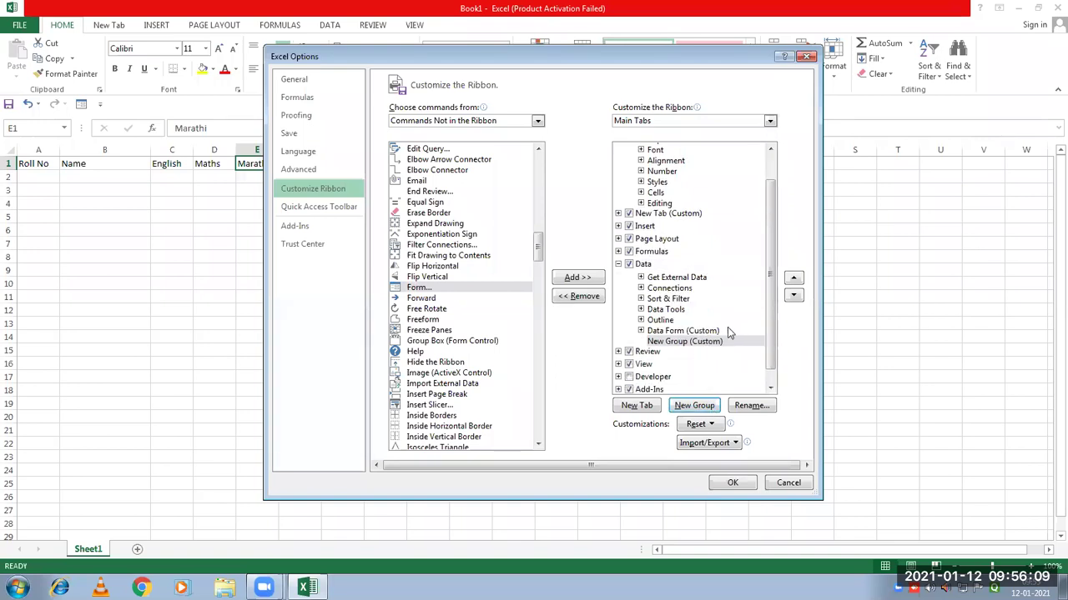
right_click(682, 339)
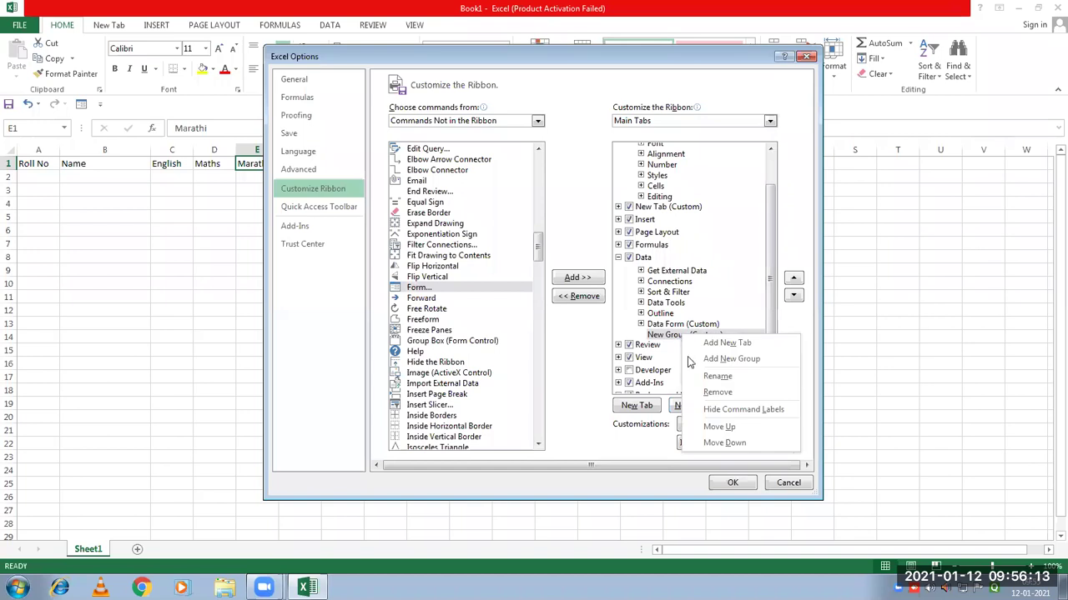
click(711, 376)
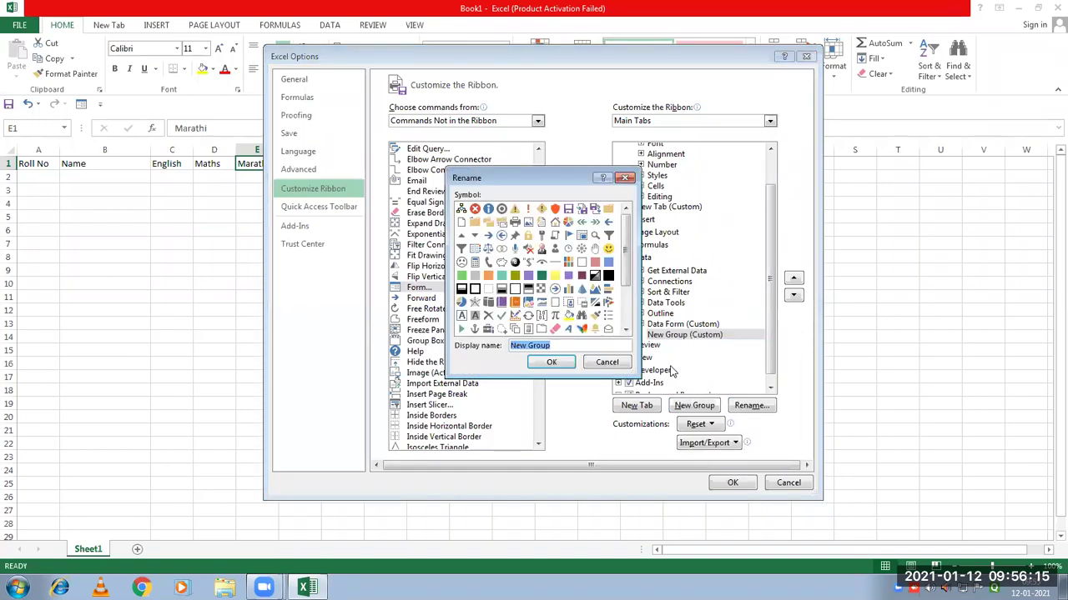
key(BackSpace)
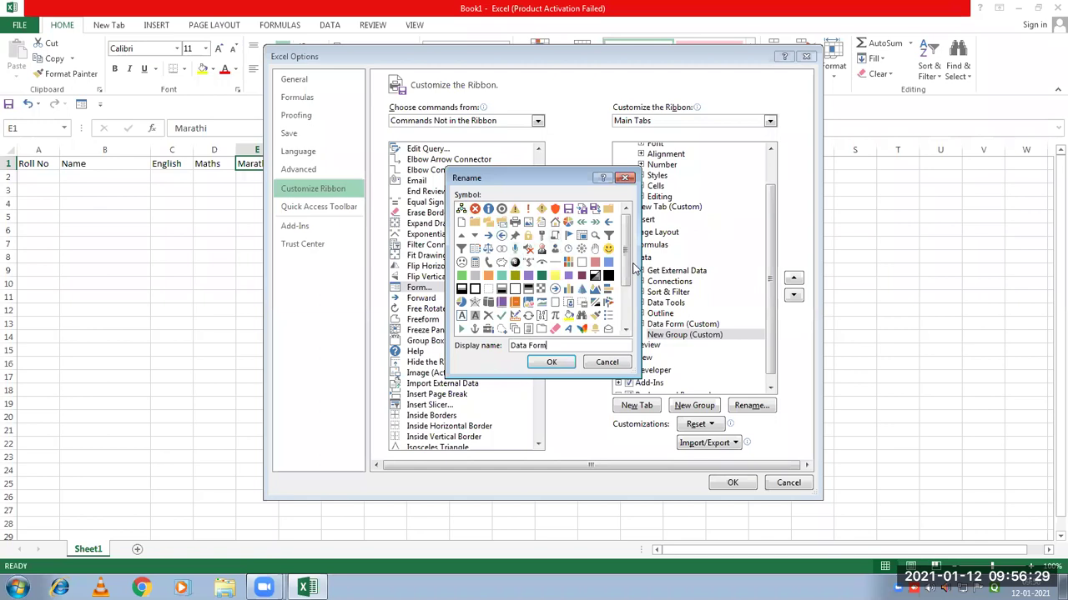
scroll(626, 275, down, 1)
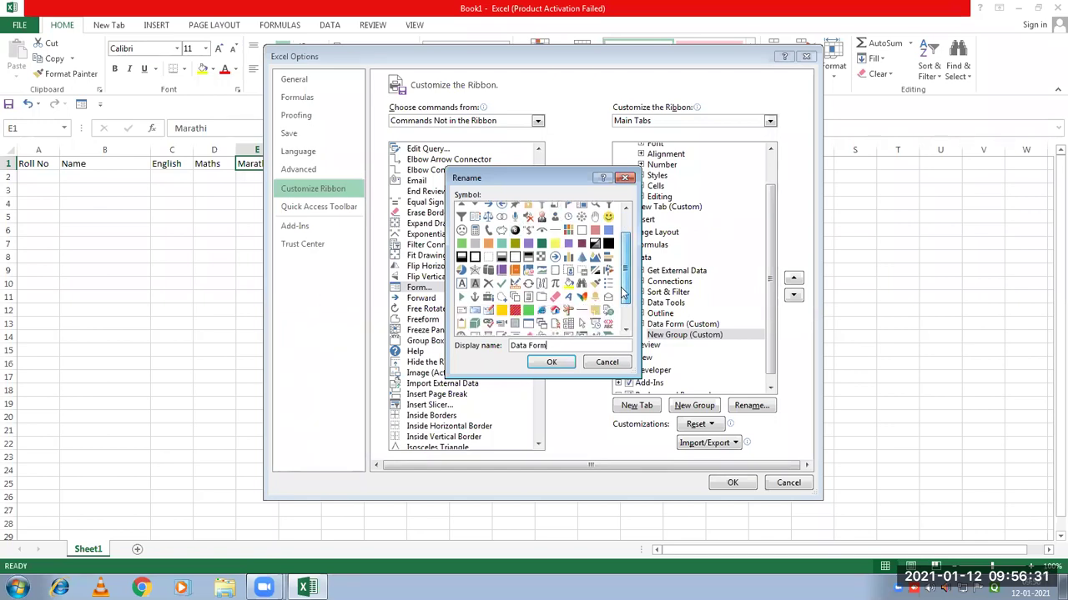
scroll(621, 288, down, 1)
click(550, 365)
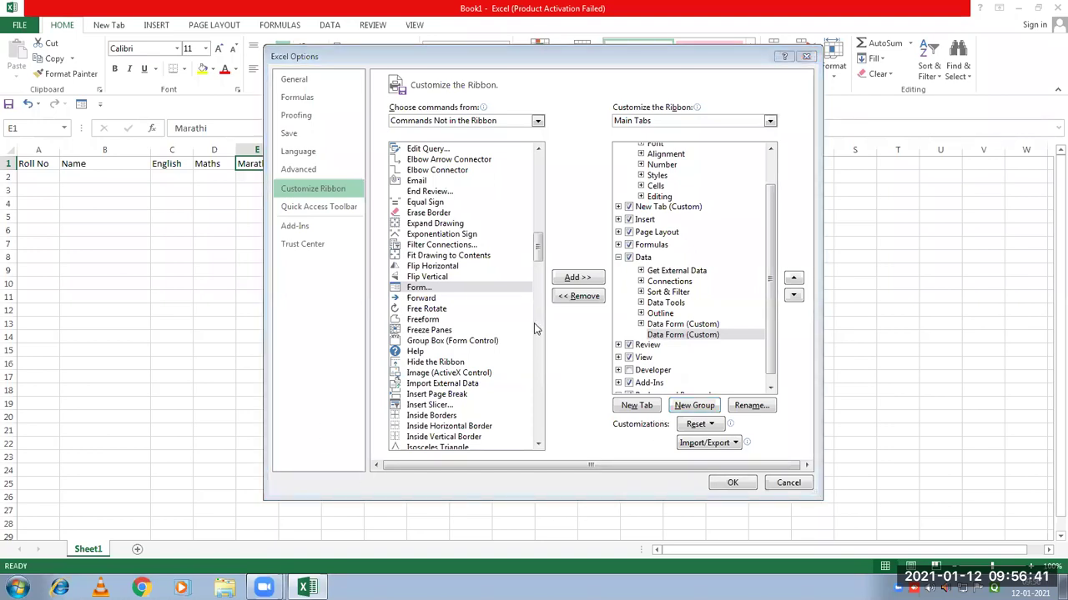
Add the Form command to the new Data Form group and apply the ribbon customization
click(415, 289)
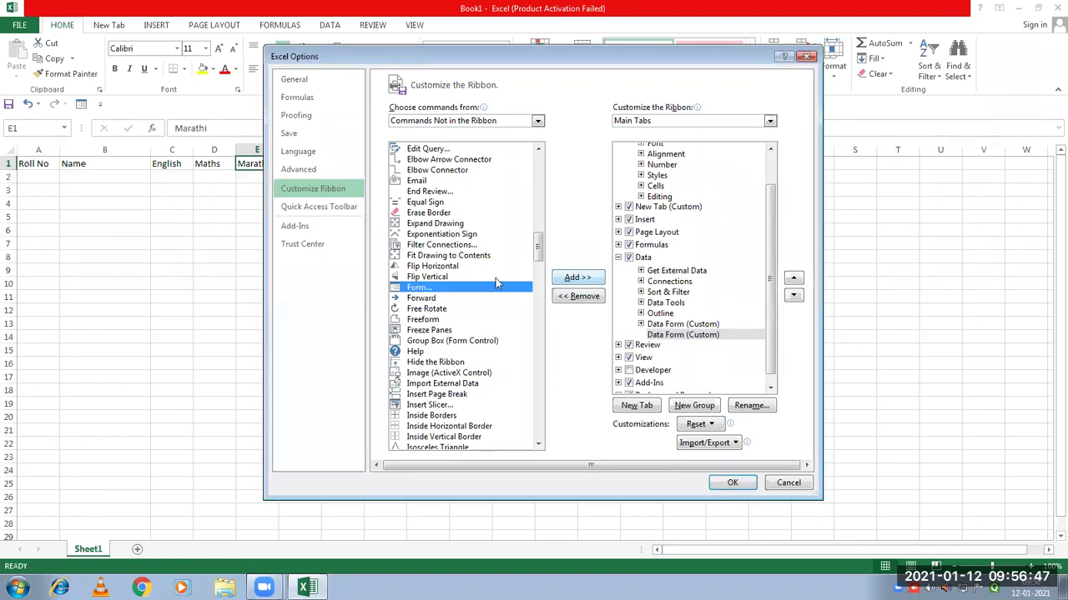
click(582, 278)
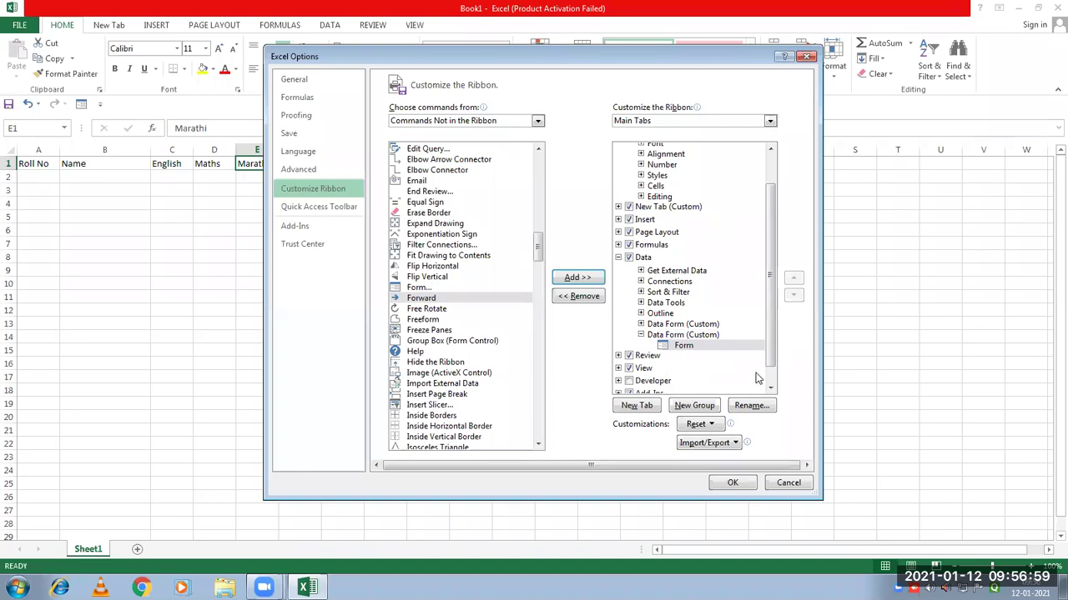
click(731, 483)
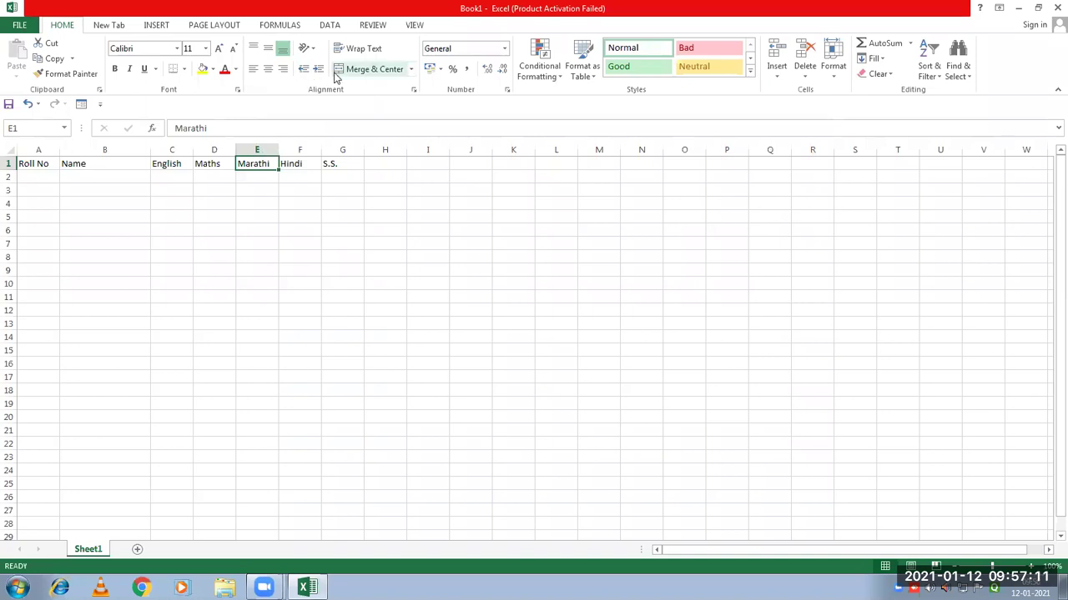
Show the Quick Access Toolbar above the ribbon, and return it below the ribbon
click(100, 105)
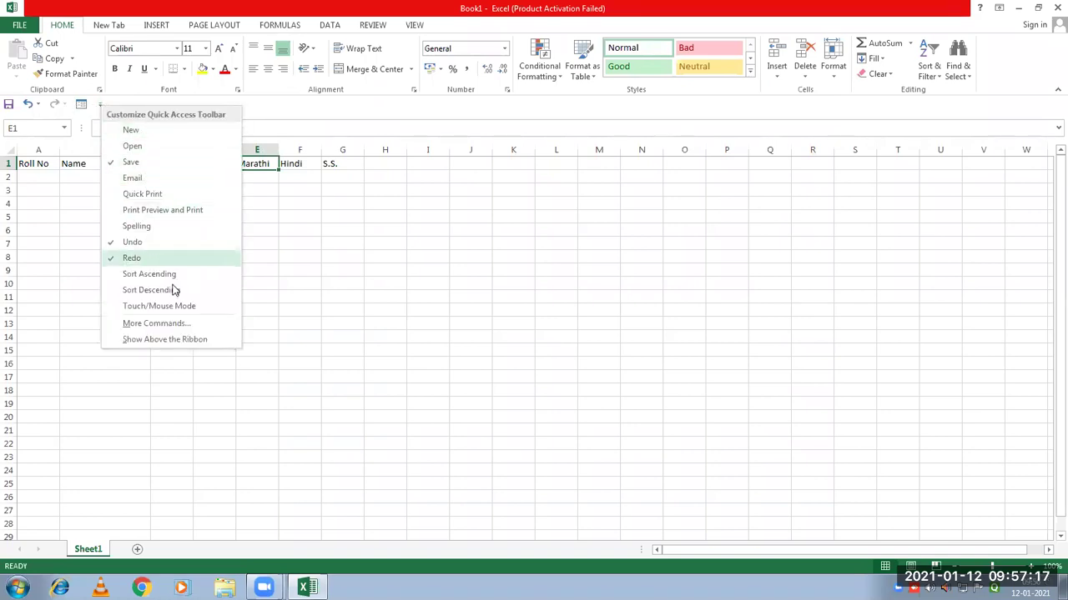
click(164, 339)
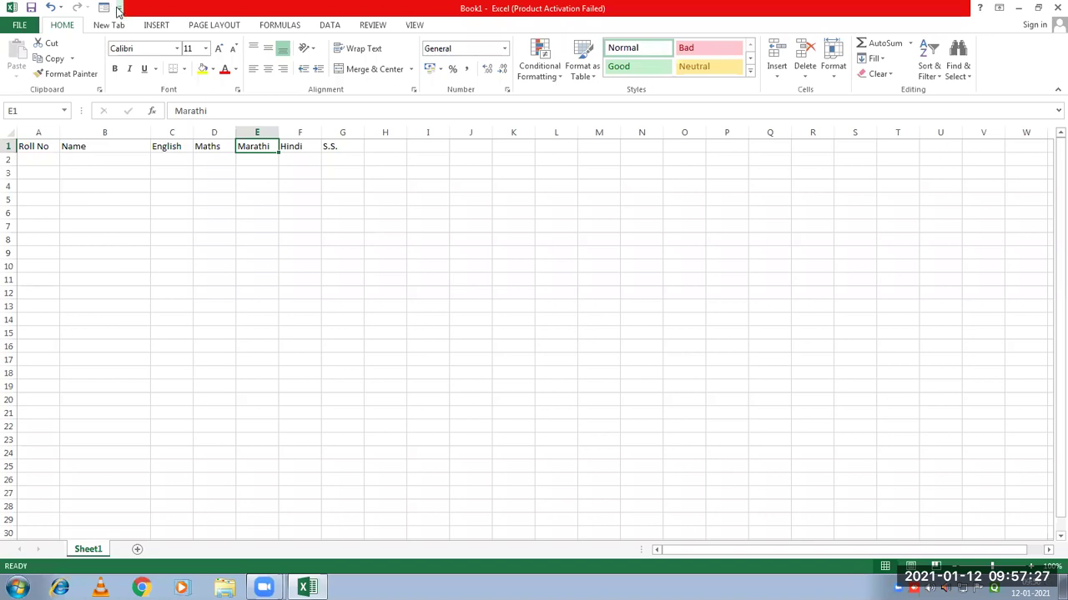
right_click(117, 8)
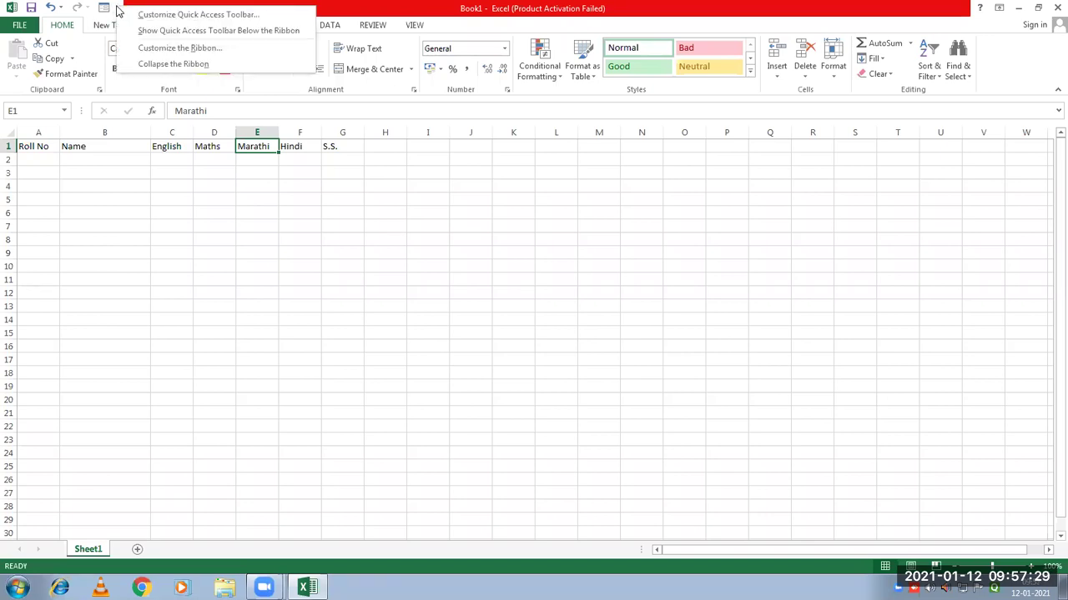
click(164, 32)
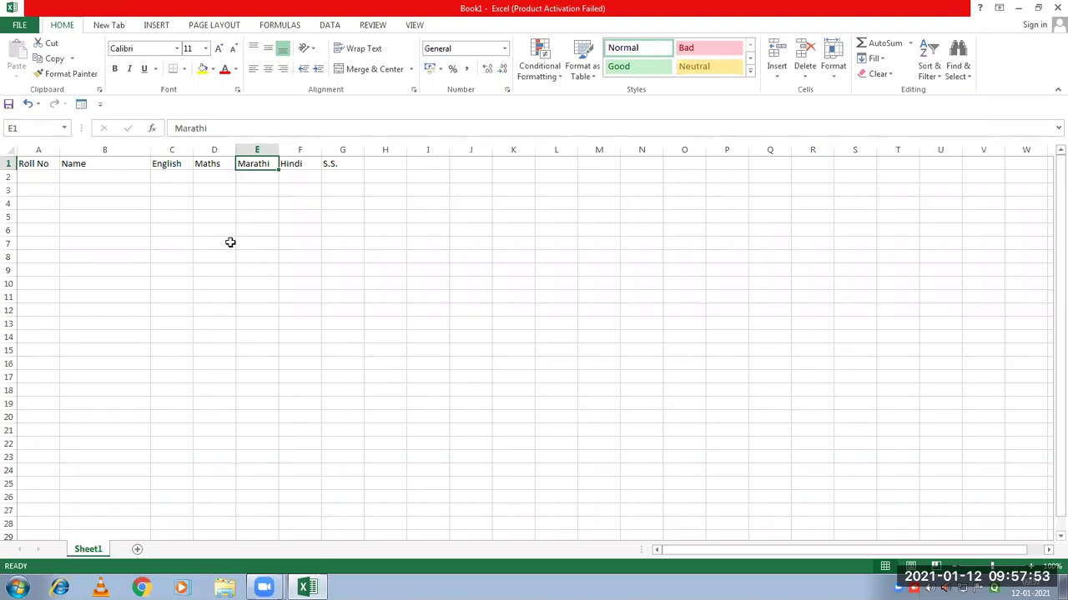
View the marks table's data form from the new Data Form group, using the first row as labels, and close it
click(329, 26)
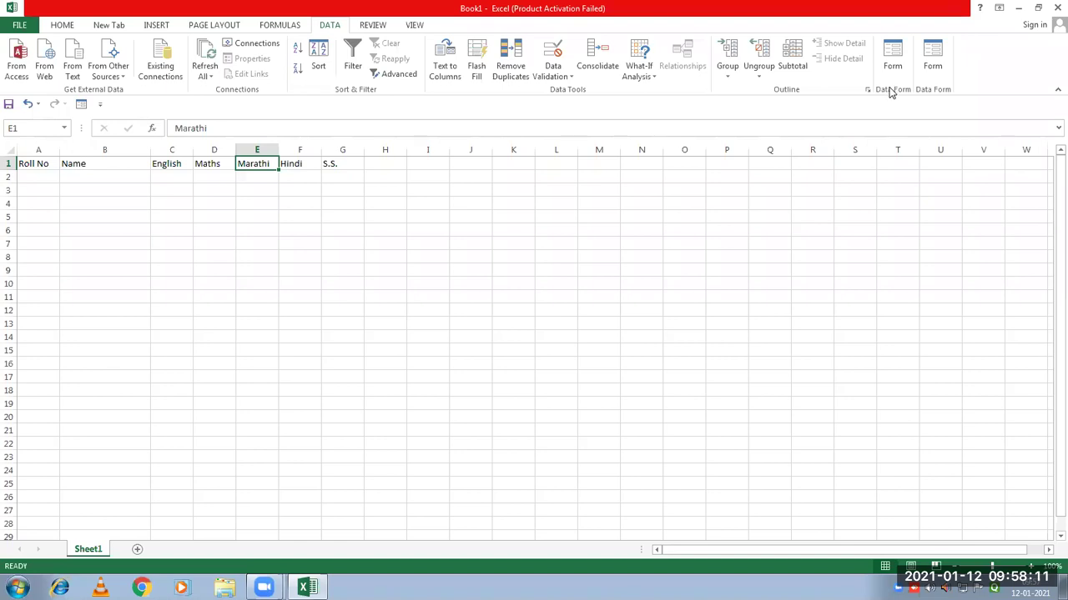
click(935, 81)
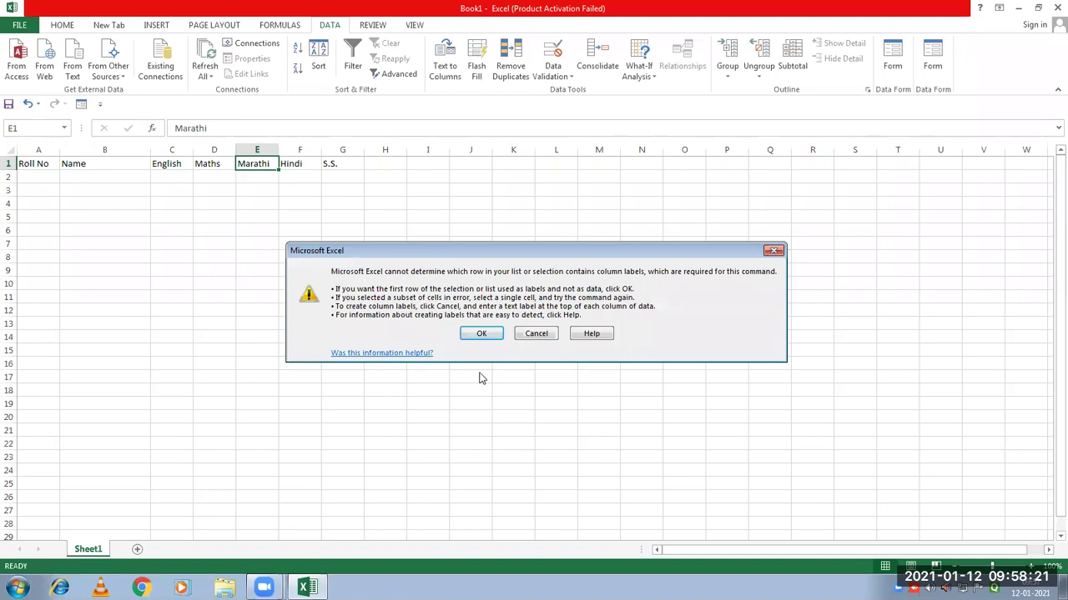
click(482, 335)
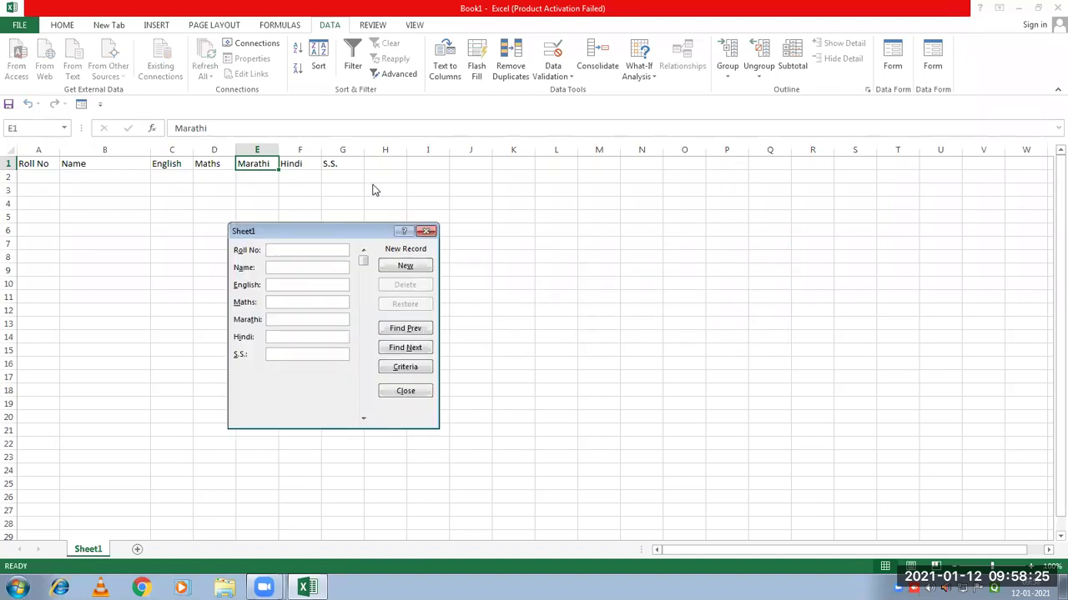
drag(340, 235, 347, 234)
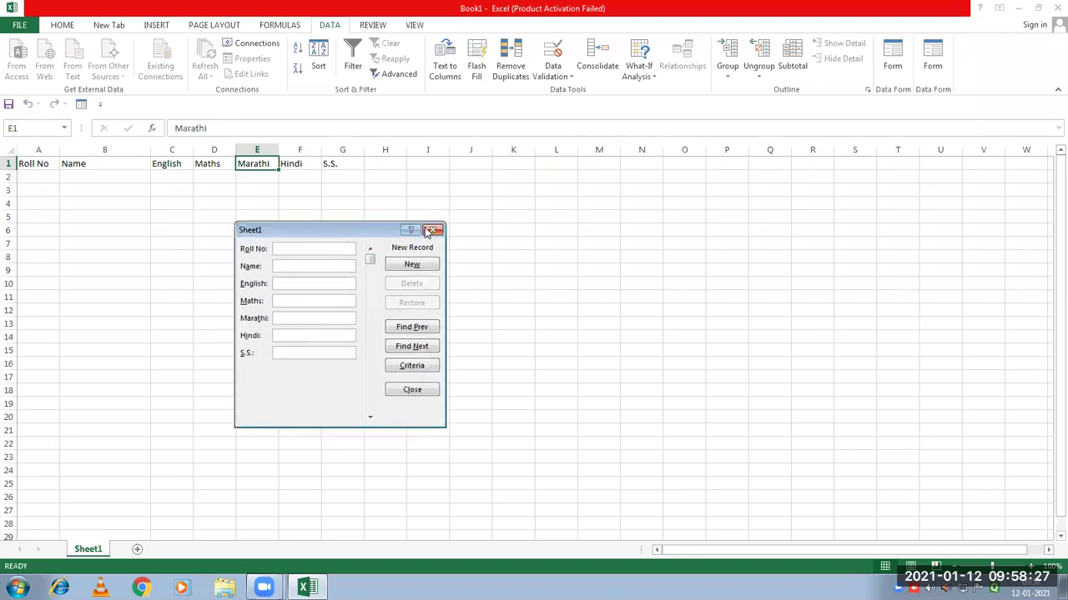
click(431, 230)
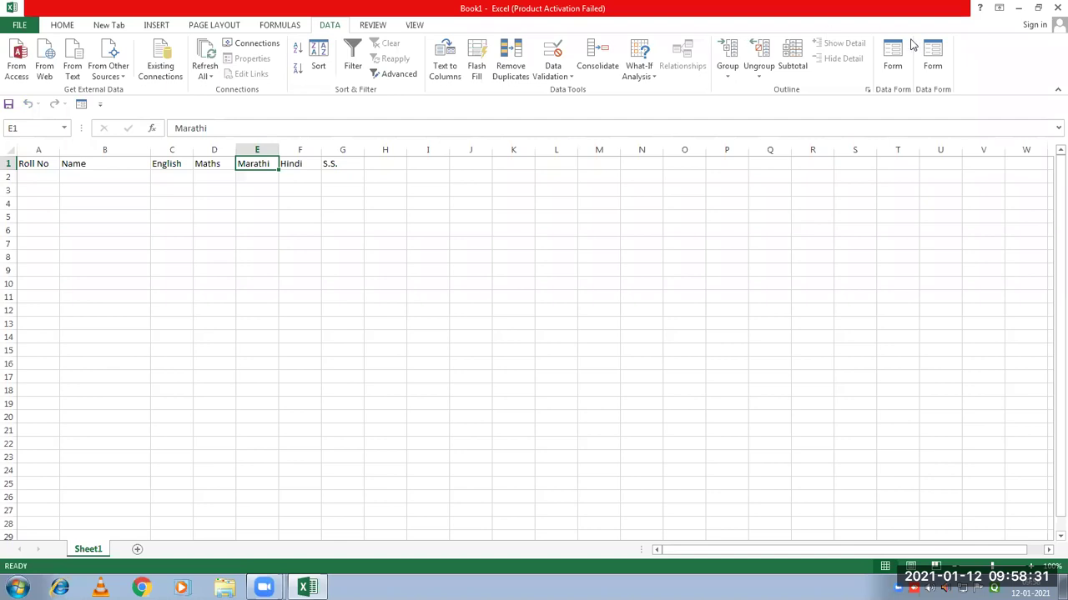
Open the data form with the Quick Access Toolbar's Form command, accepting the first row as column labels
click(82, 107)
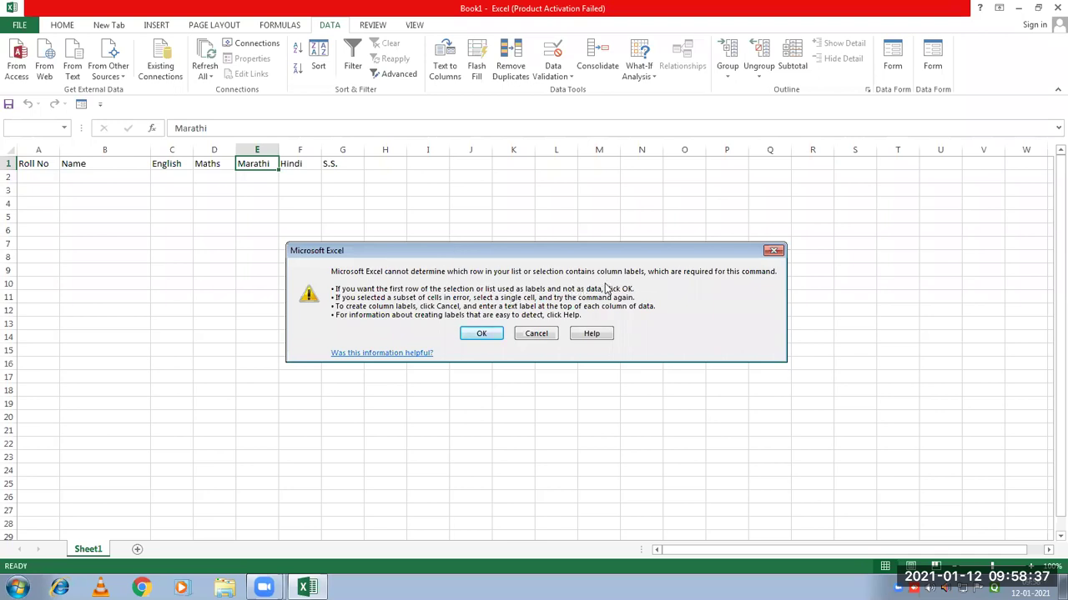
click(481, 337)
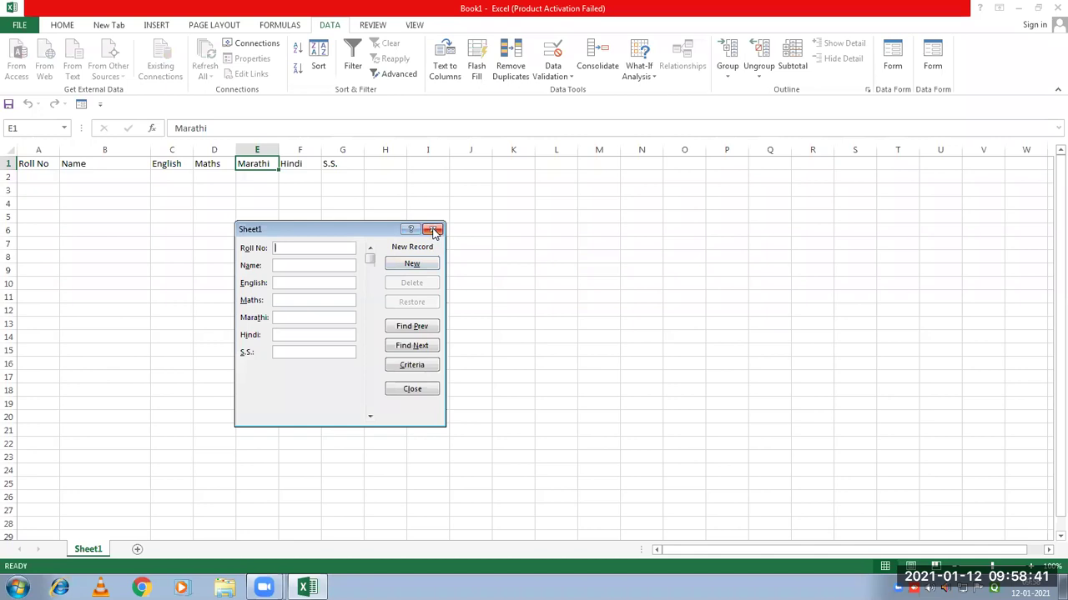
Convert the column headings in A1:G1 into a table, treating the first row as headers
click(431, 230)
drag(39, 165, 334, 164)
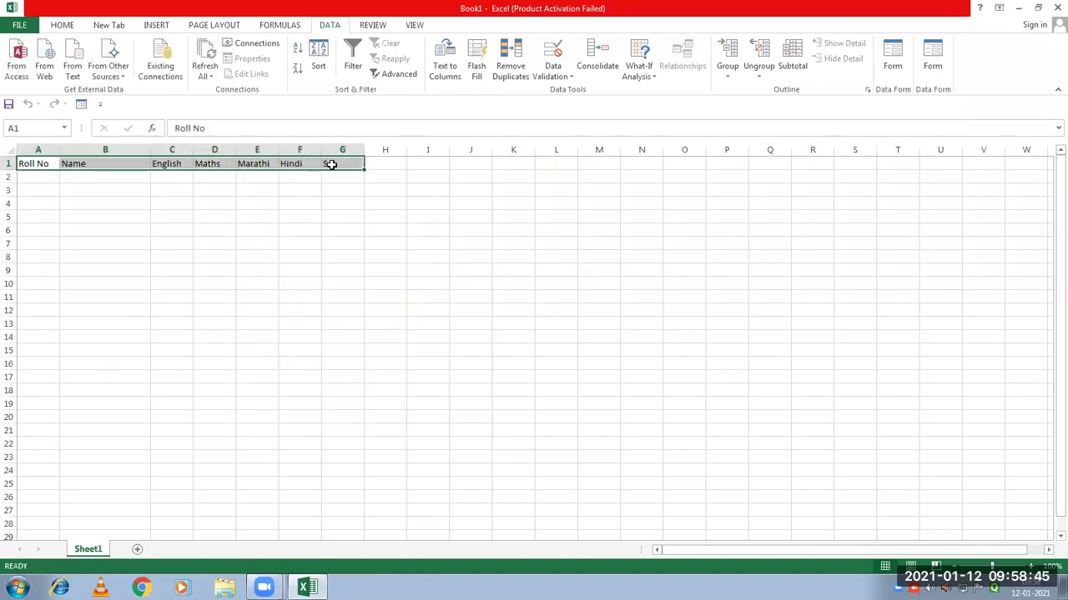
click(63, 26)
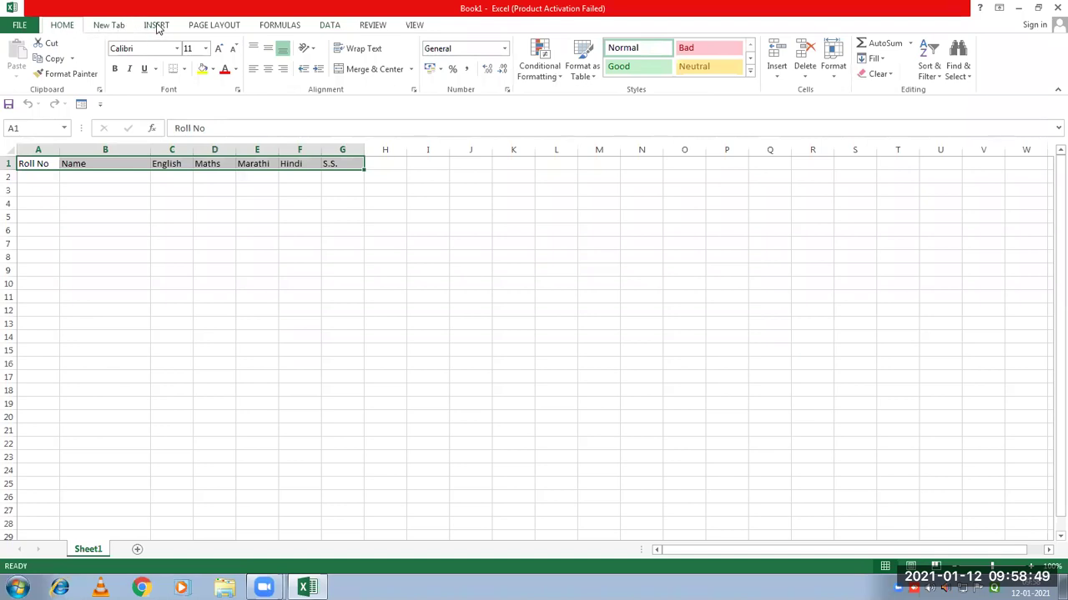
click(157, 26)
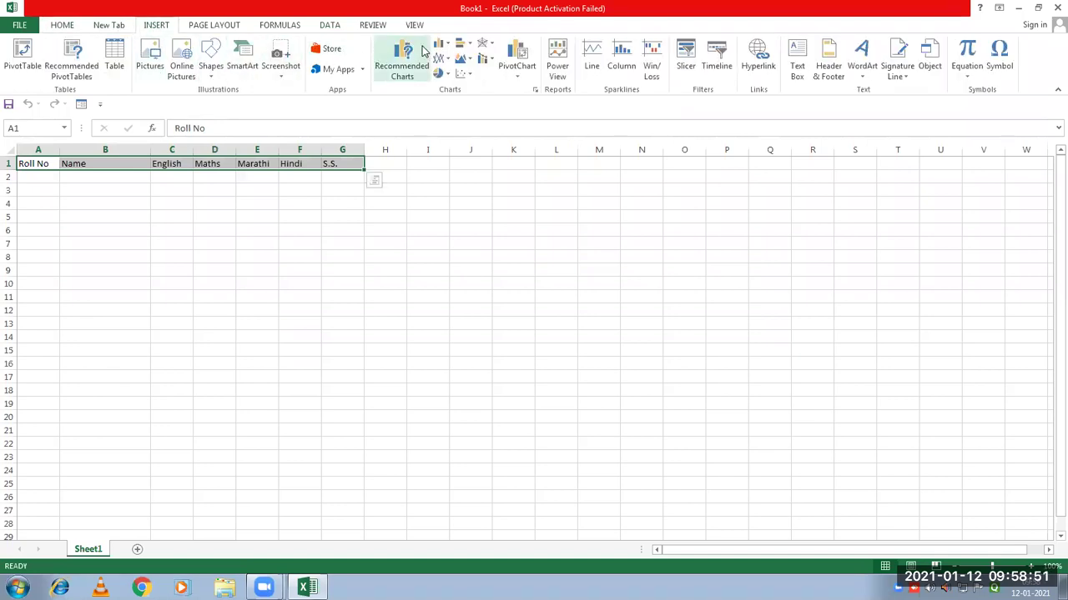
click(114, 65)
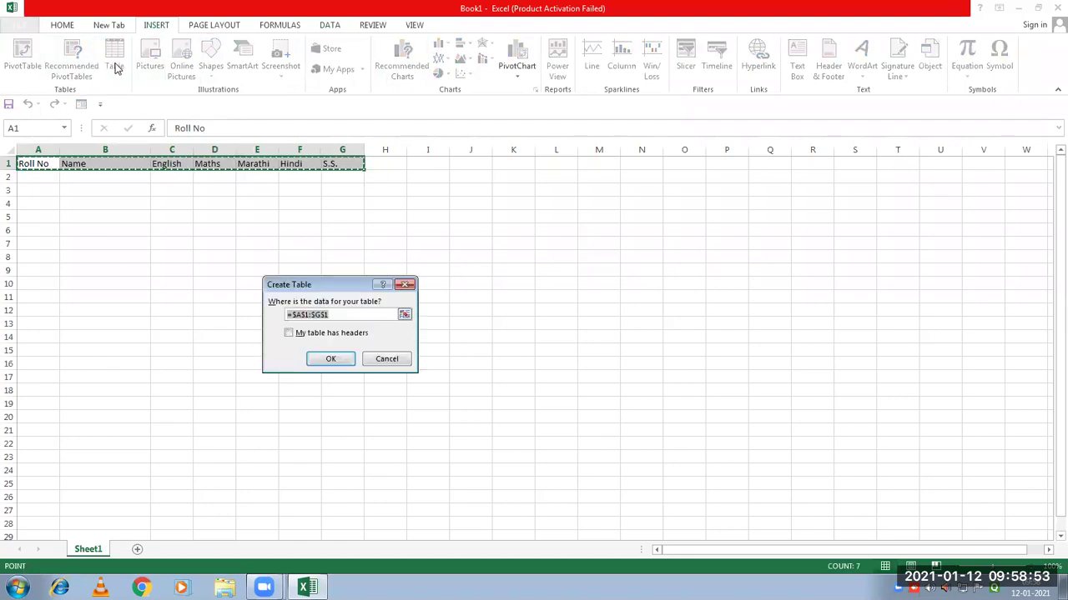
click(291, 333)
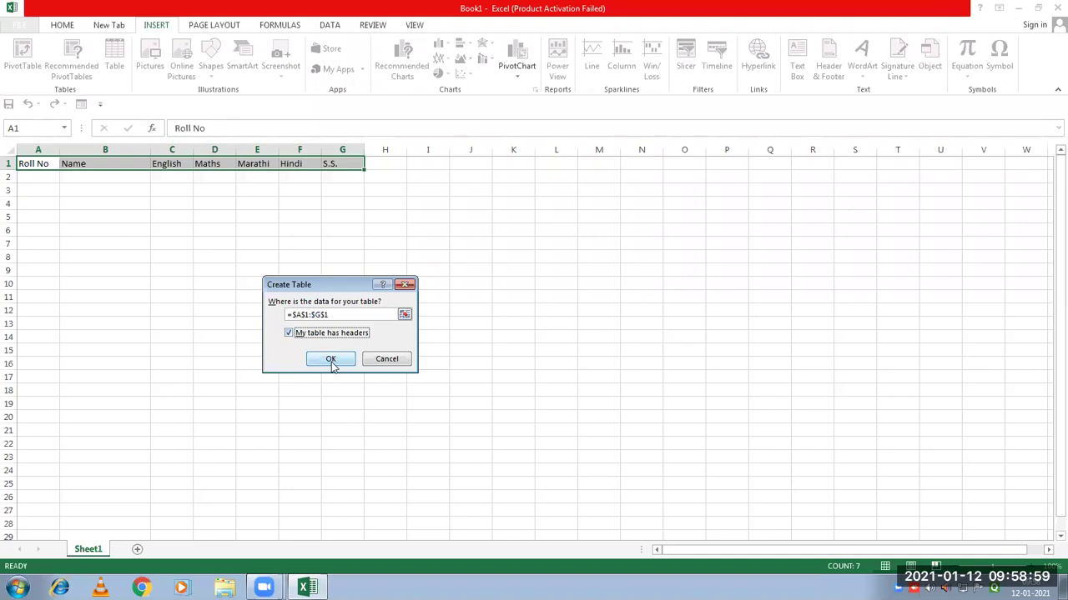
click(330, 359)
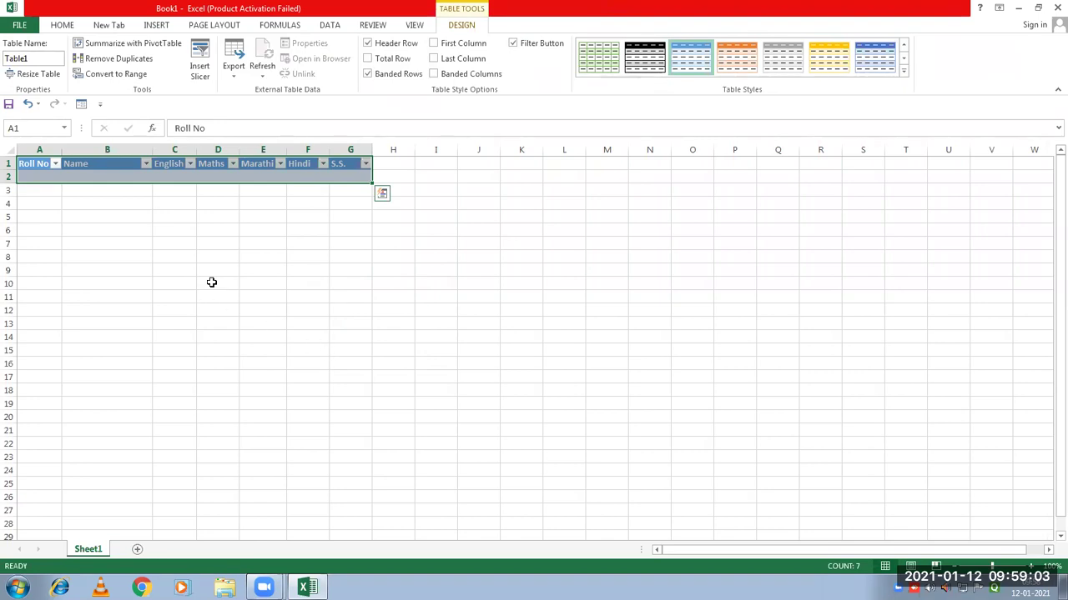
click(193, 217)
drag(38, 163, 348, 176)
Try to open the data form with empty cell D9 outside the table selected
click(214, 271)
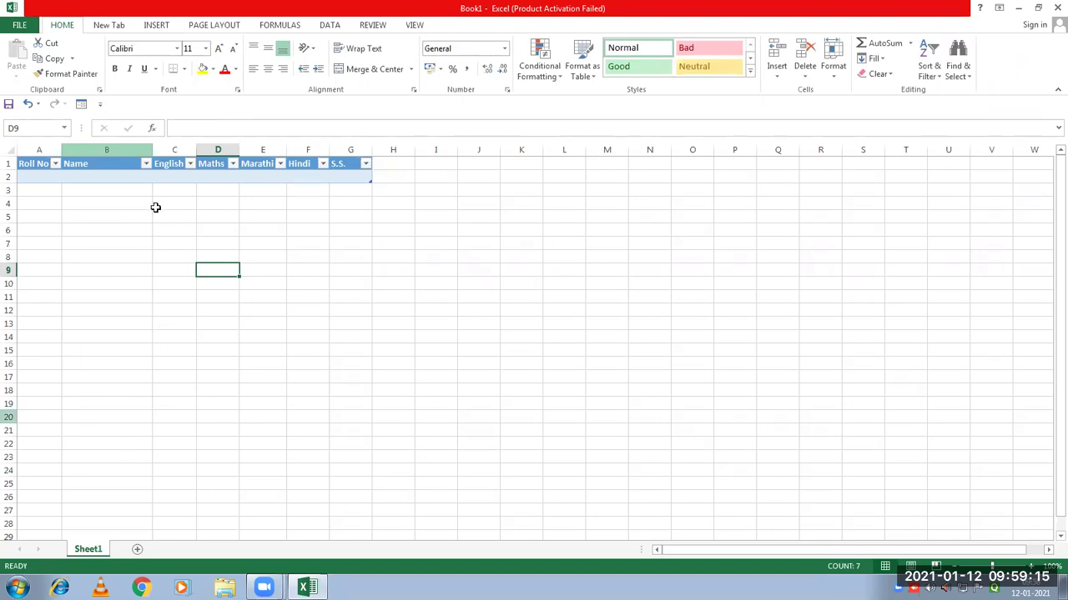
click(81, 104)
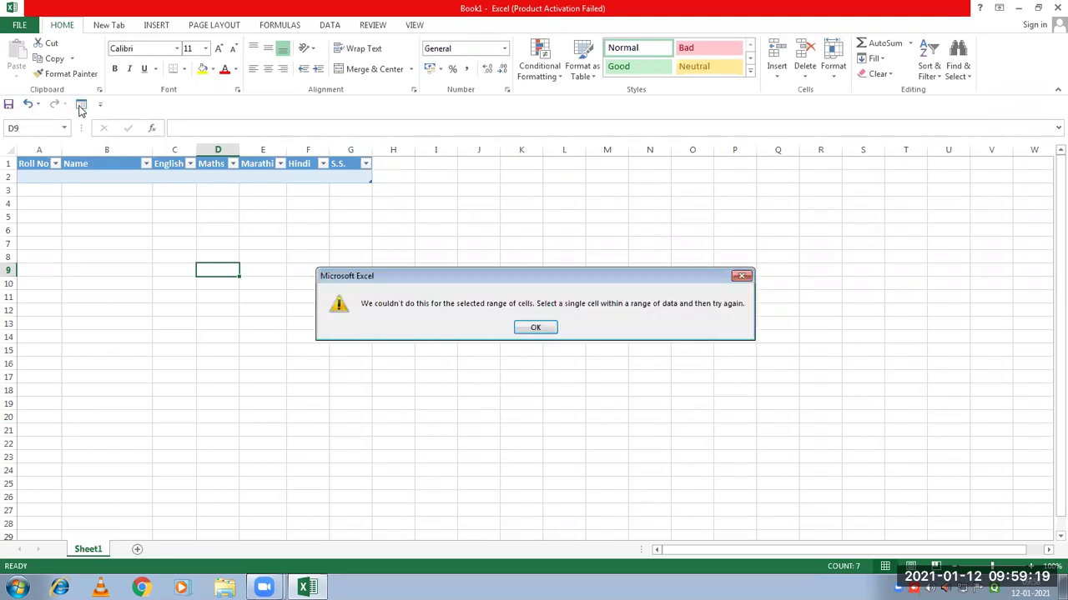
click(536, 328)
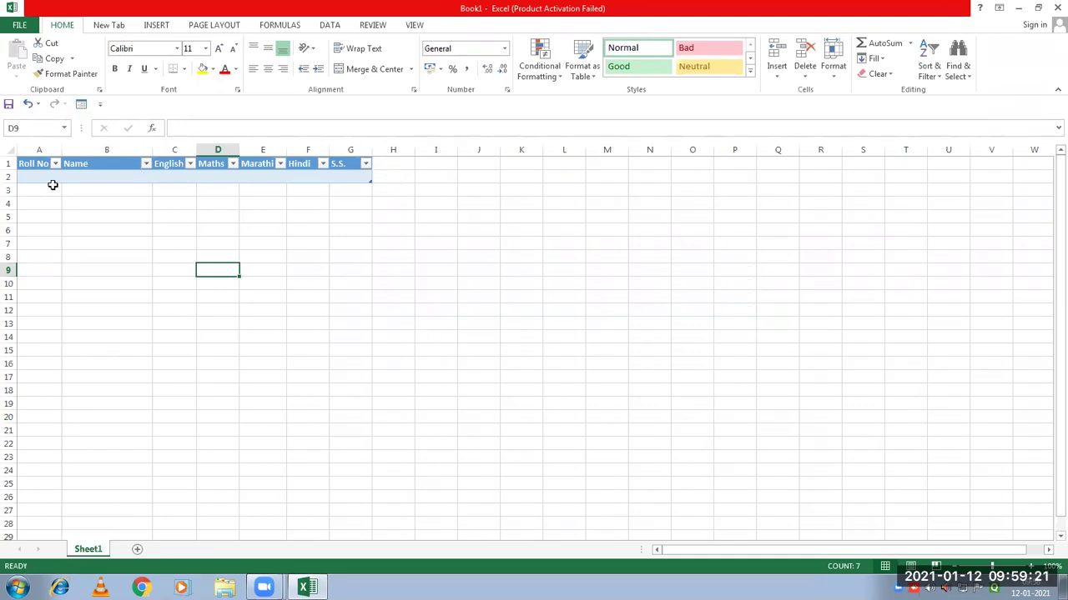
View the table's data form with cell A2 selected, and close it
click(44, 177)
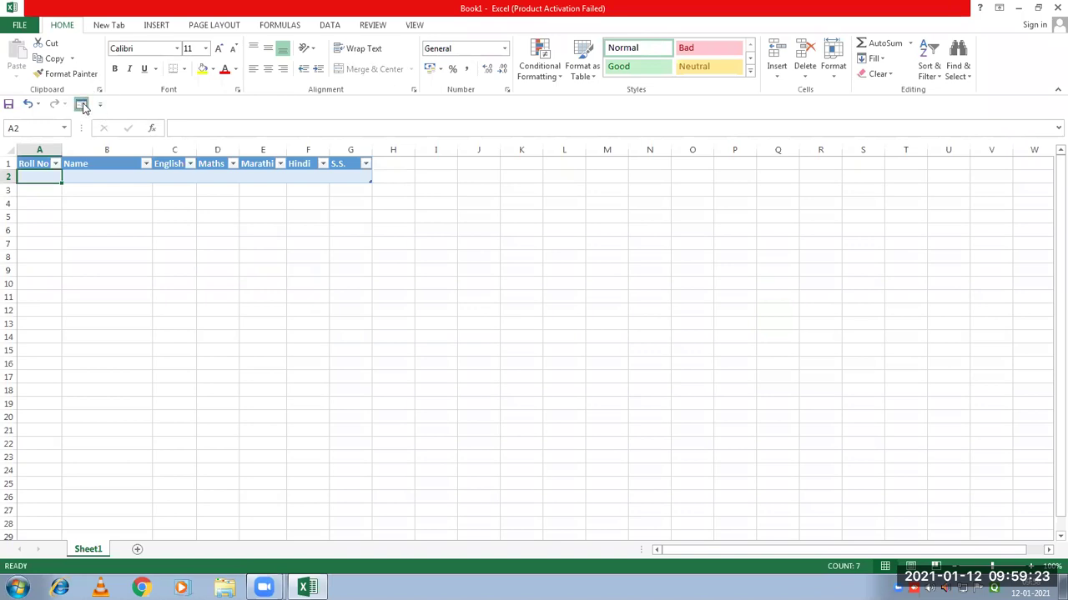
click(81, 104)
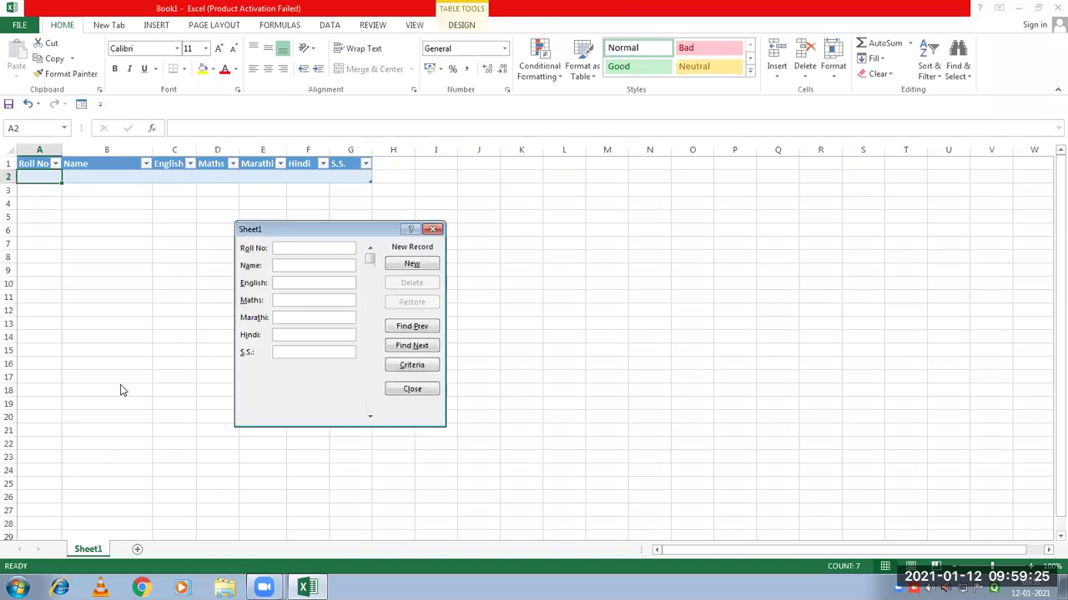
click(434, 229)
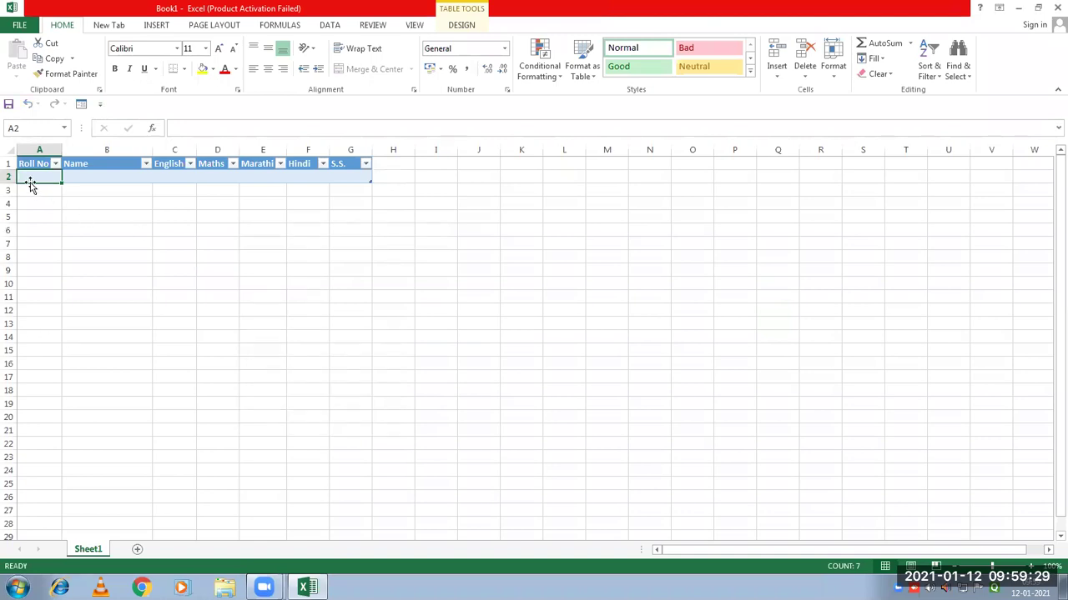
Try to open the data form from cells D9 and A3, both outside the table
click(214, 273)
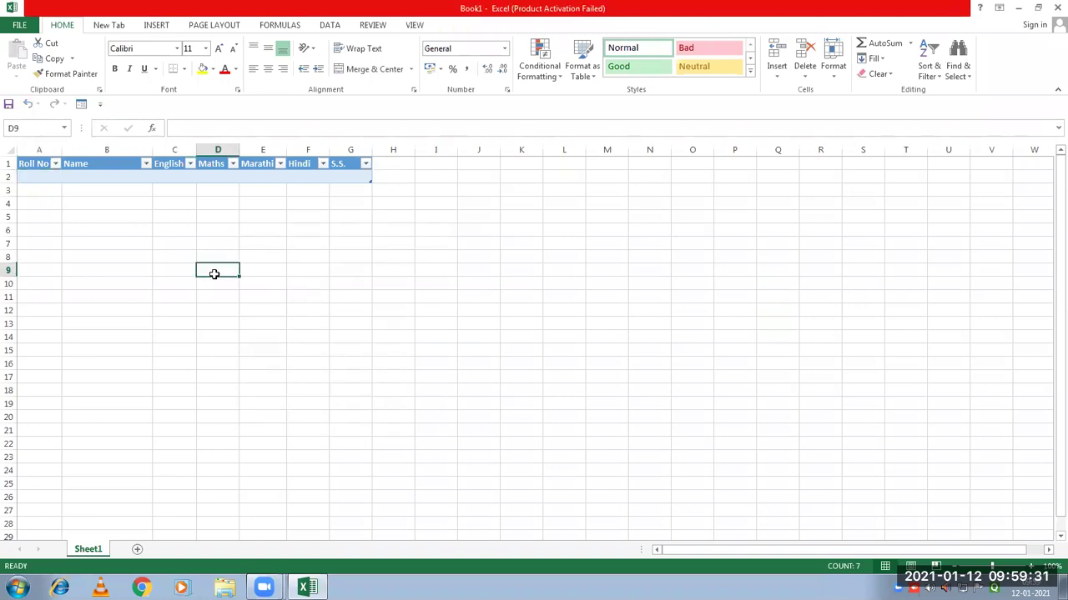
click(81, 105)
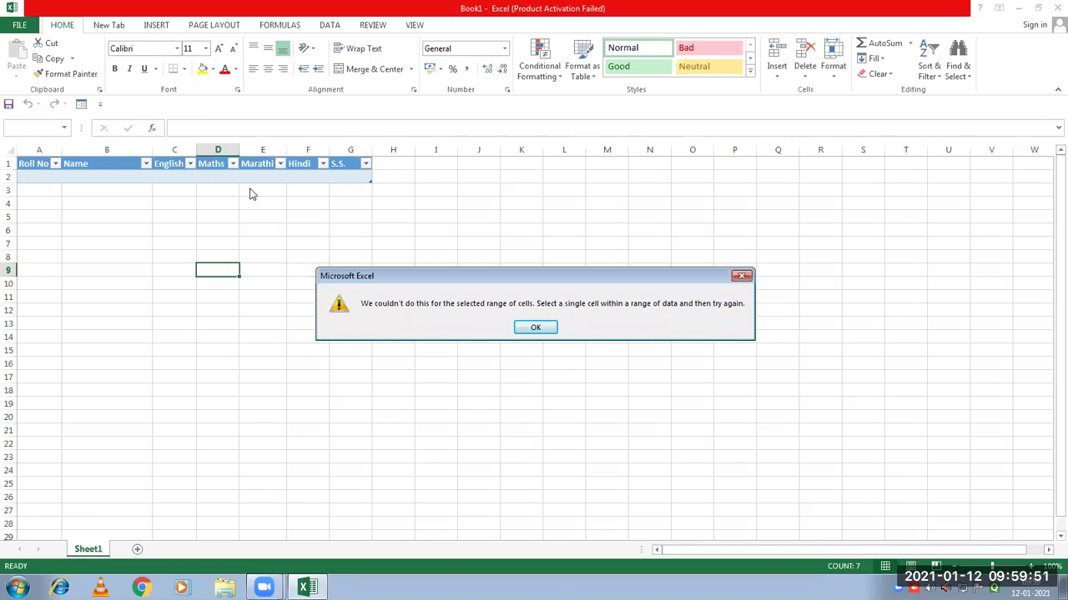
click(525, 329)
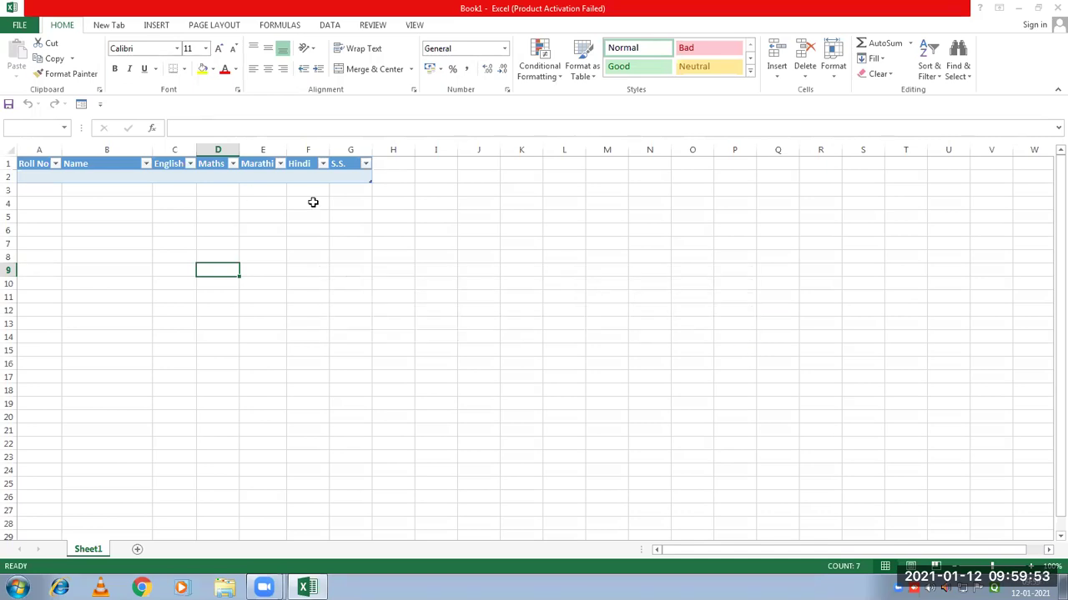
click(30, 187)
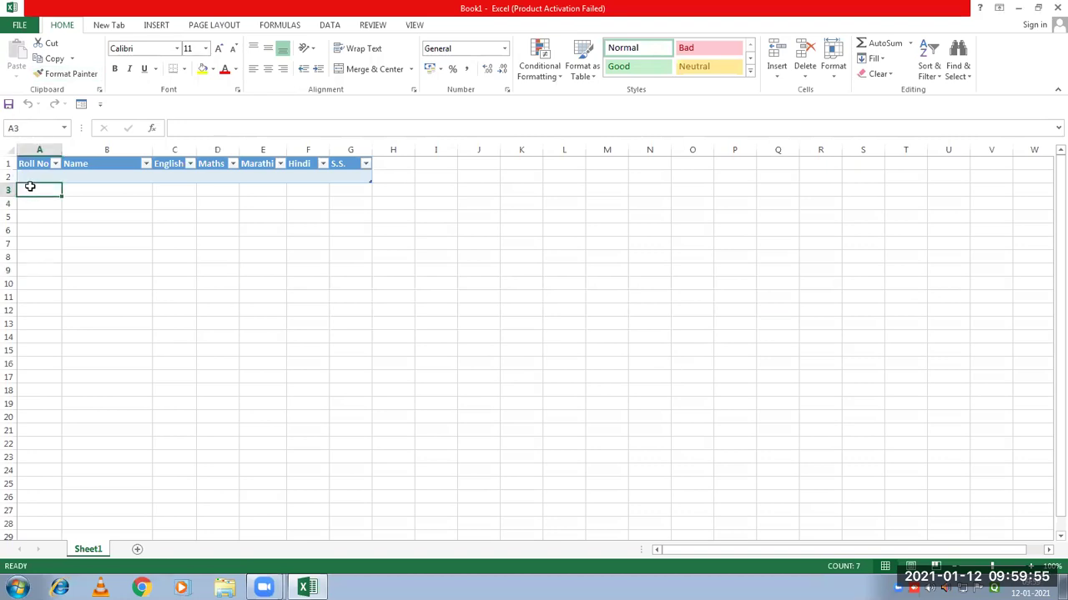
click(82, 104)
click(535, 327)
click(35, 176)
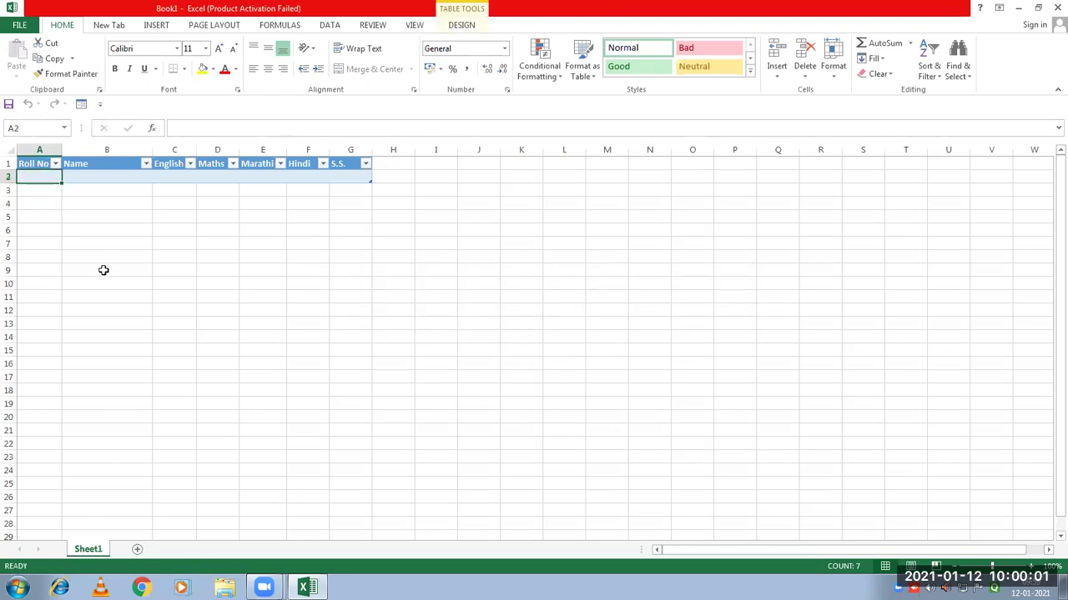
click(104, 271)
click(31, 174)
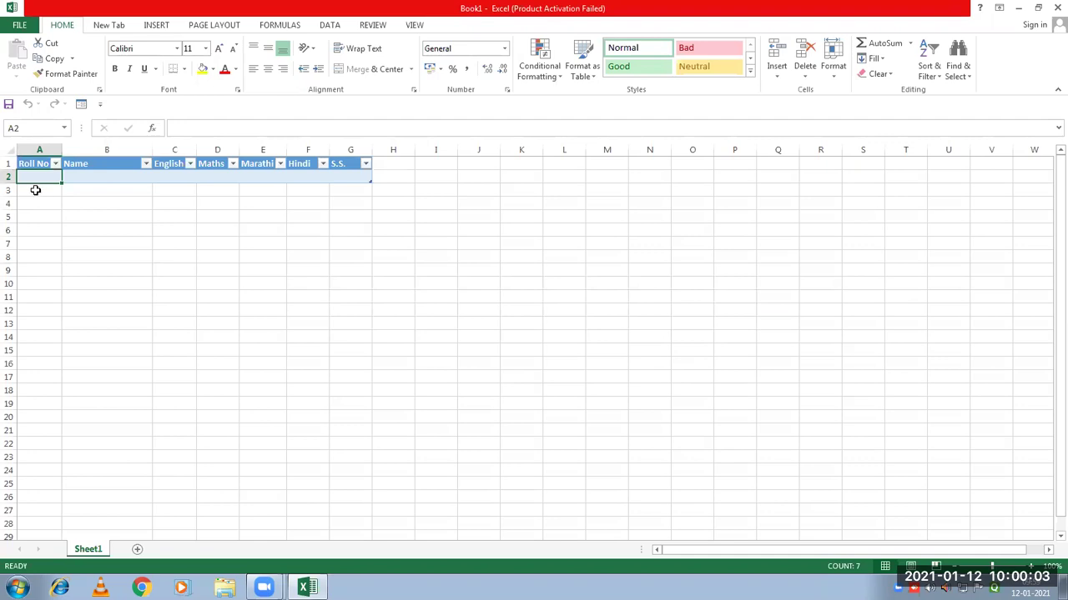
click(35, 190)
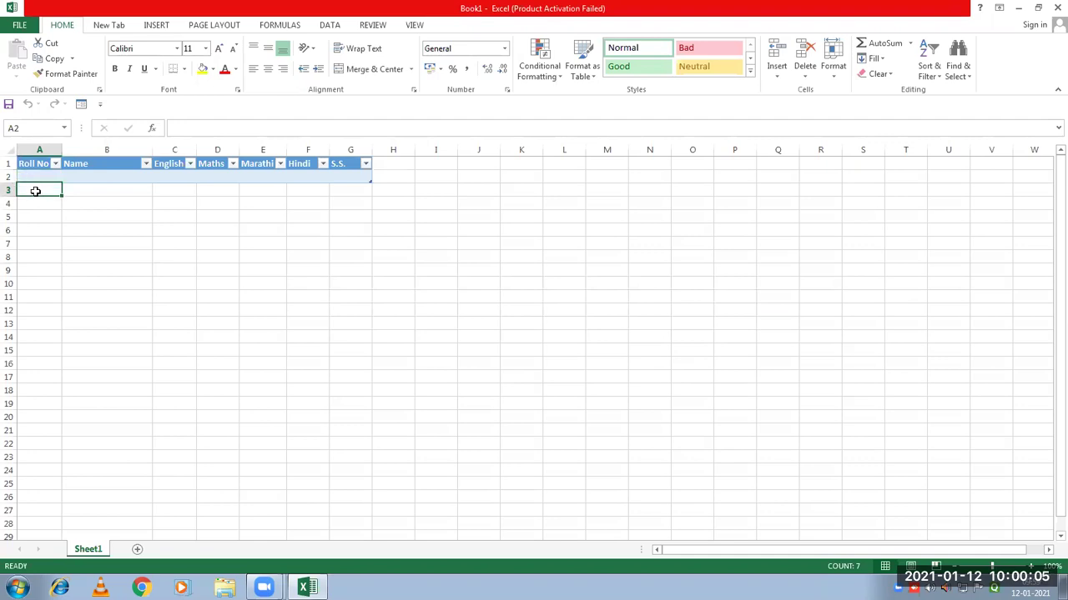
click(36, 164)
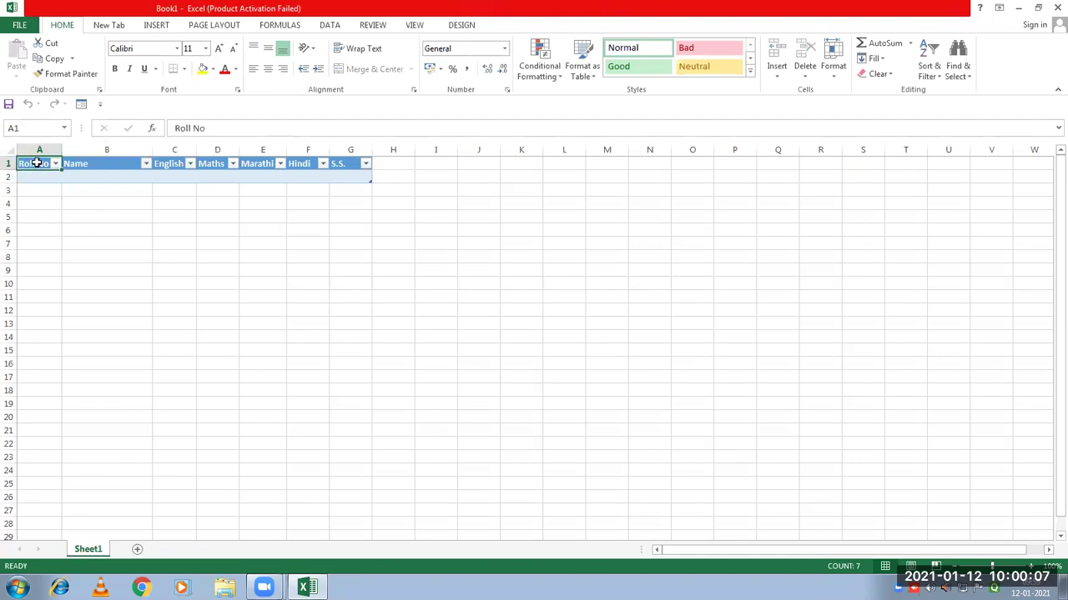
Open the data form from cell A2 and add a record with roll number 1, the student's name and English mark 45
click(36, 176)
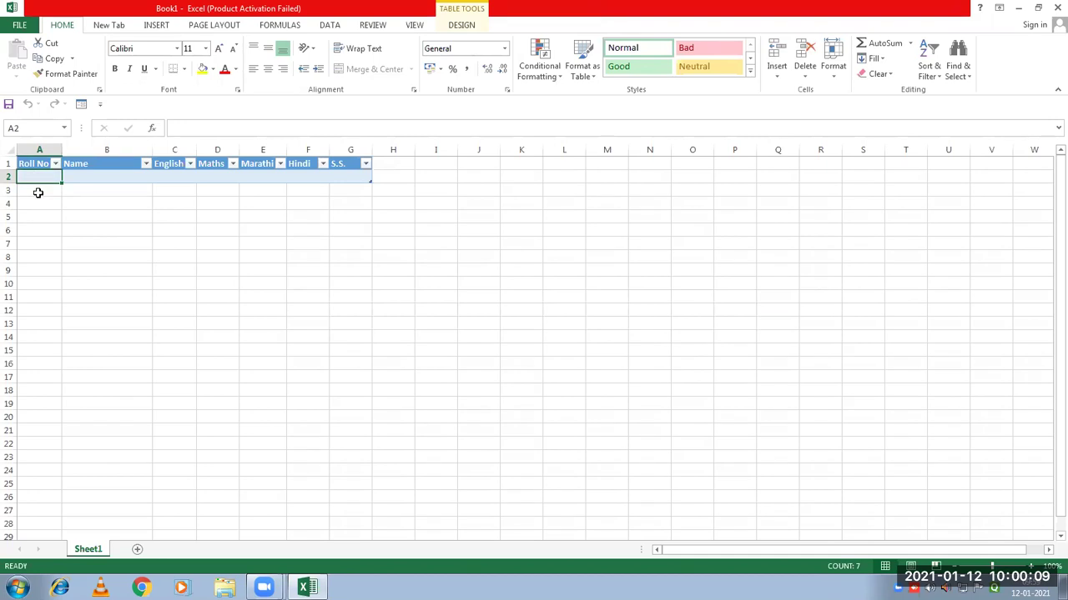
click(81, 105)
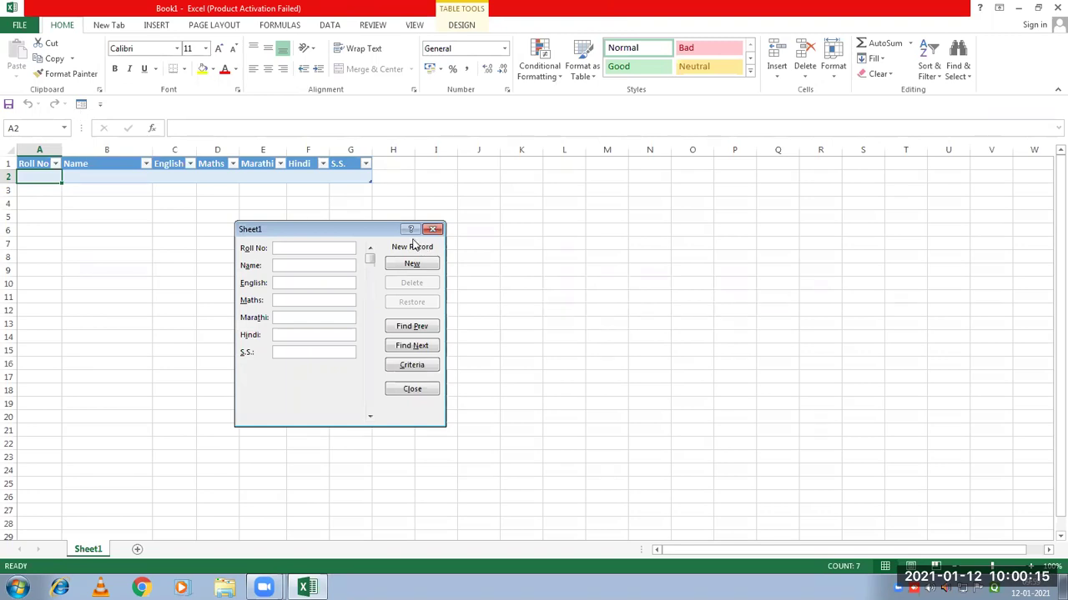
key(Return)
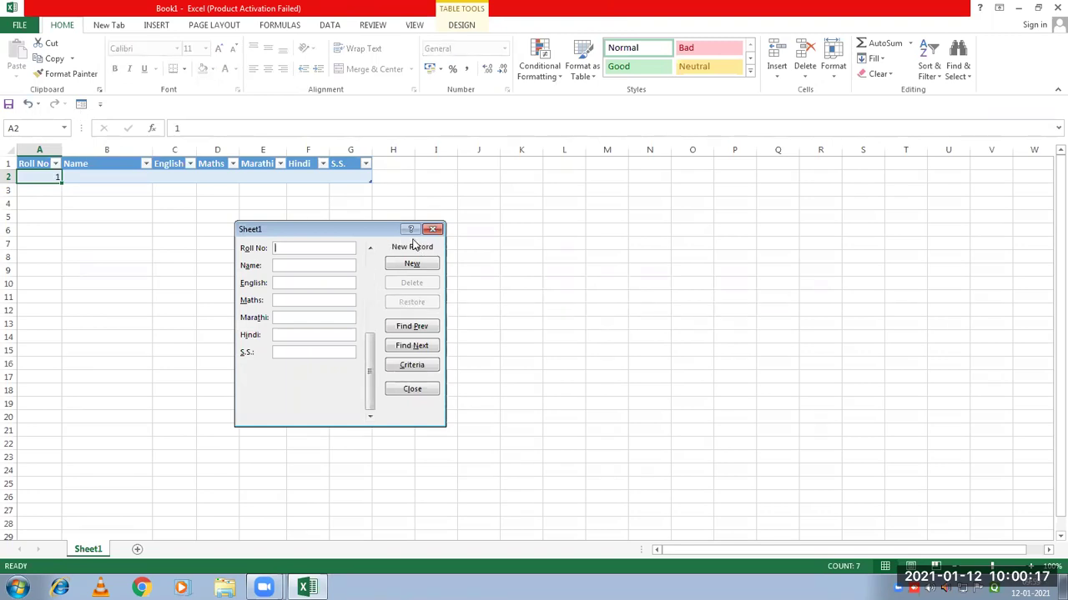
key(Up)
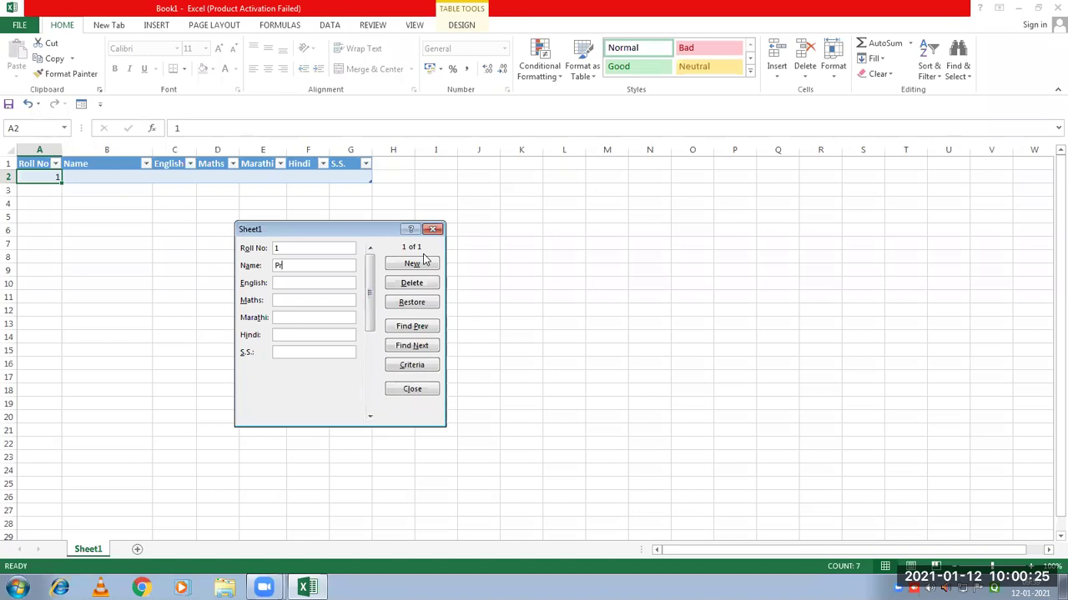
text(hmesh)
key(Return)
Add a second record holding only English mark 48 through the data form, and delete that record
text(48)
key(Return)
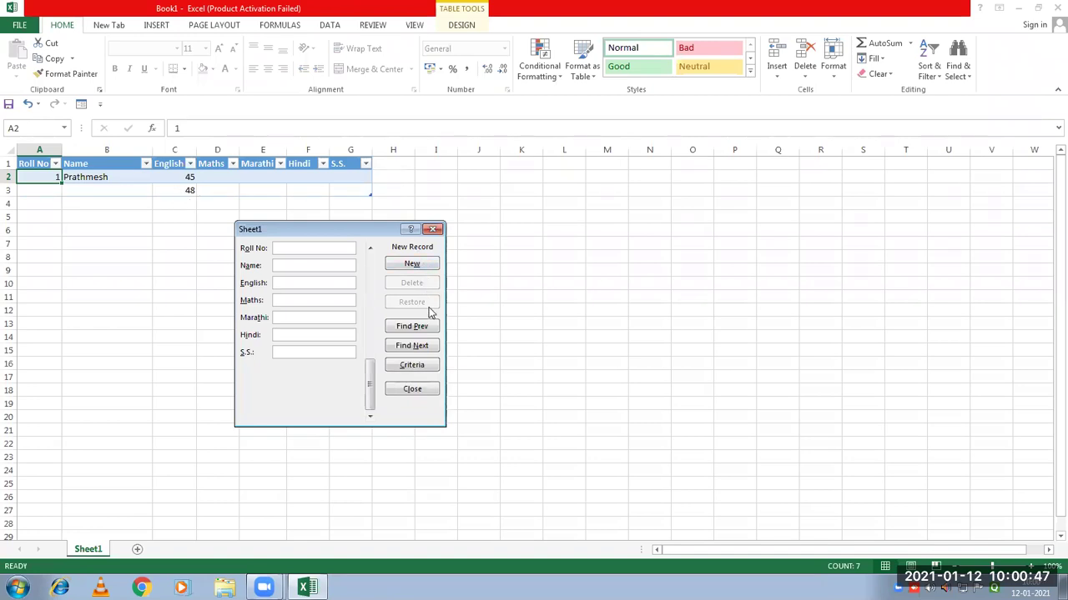
click(414, 327)
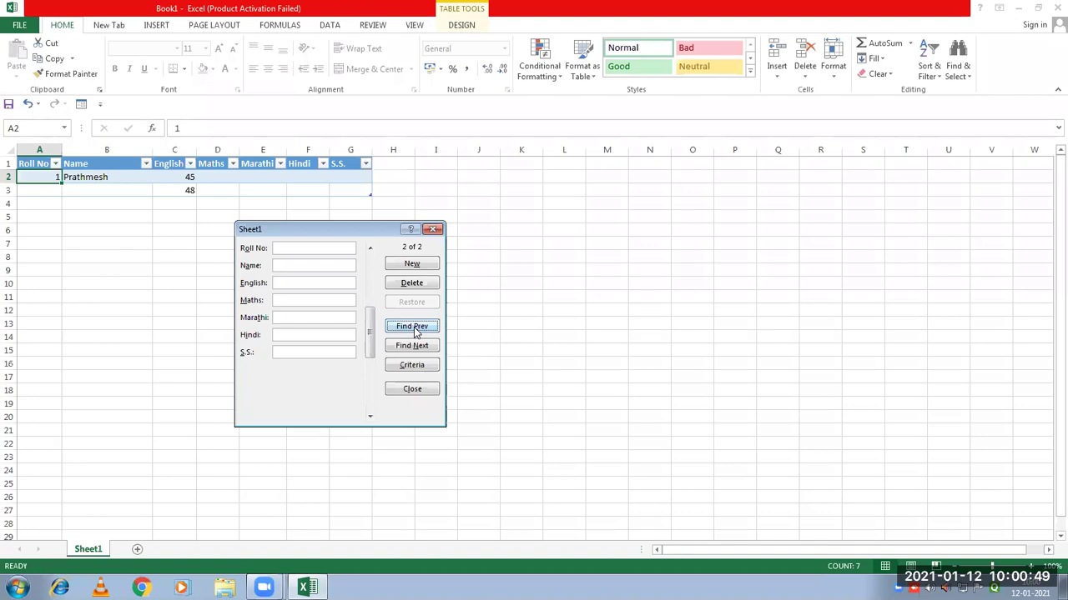
click(412, 284)
click(496, 322)
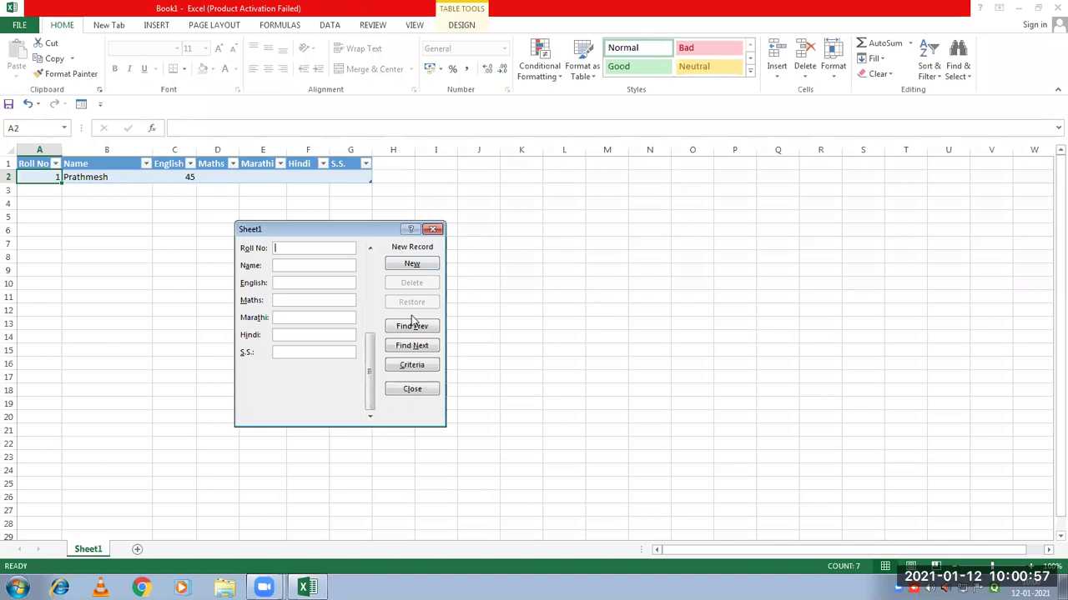
Look through the data form's criteria view and its previous and next record searches, and close the form
click(412, 366)
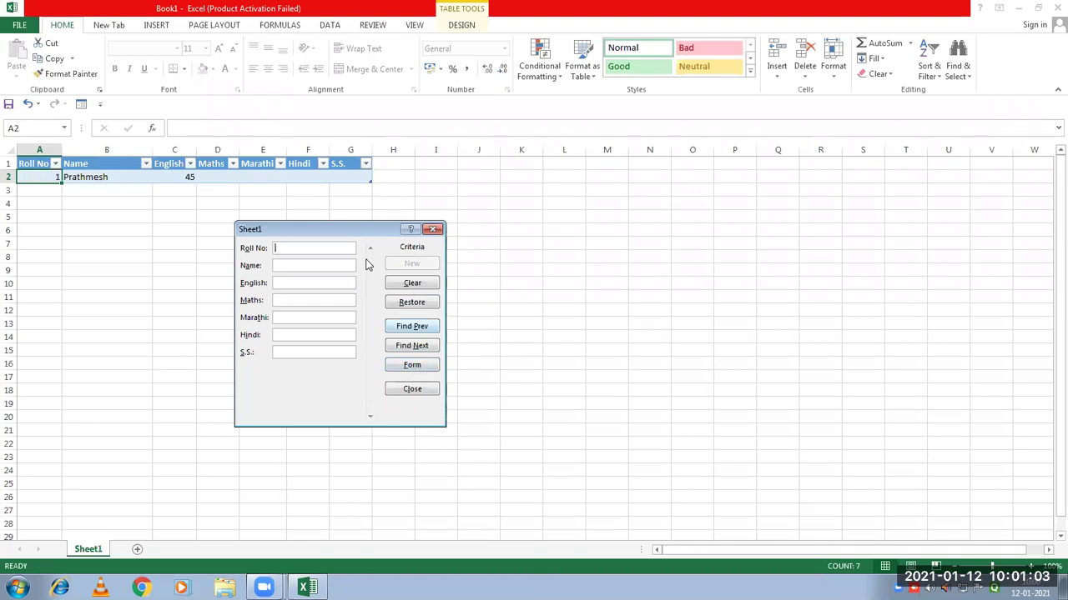
click(411, 284)
click(411, 285)
click(412, 328)
click(414, 346)
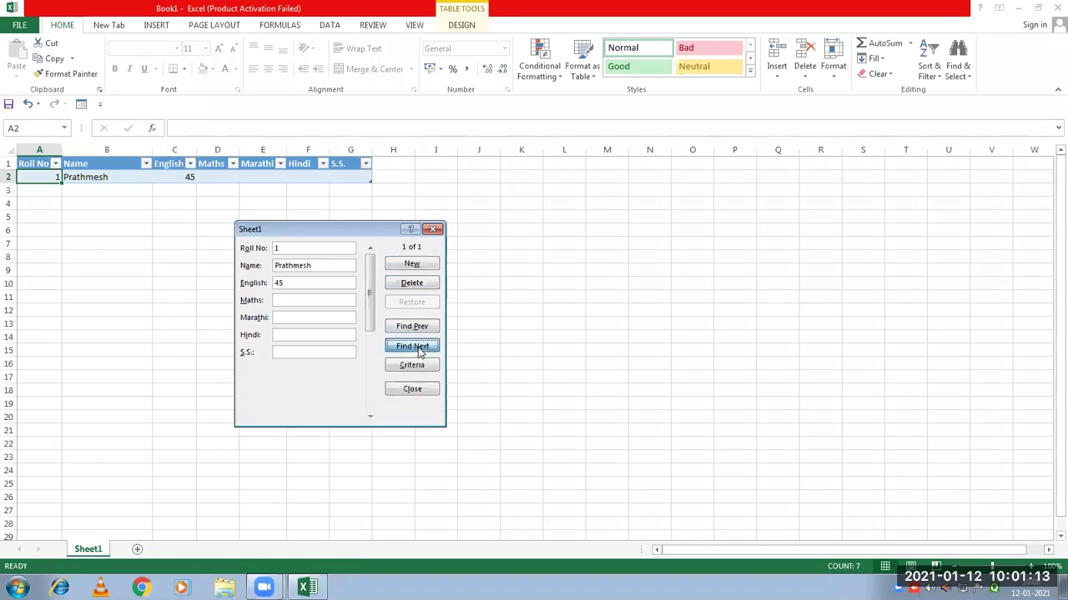
click(421, 367)
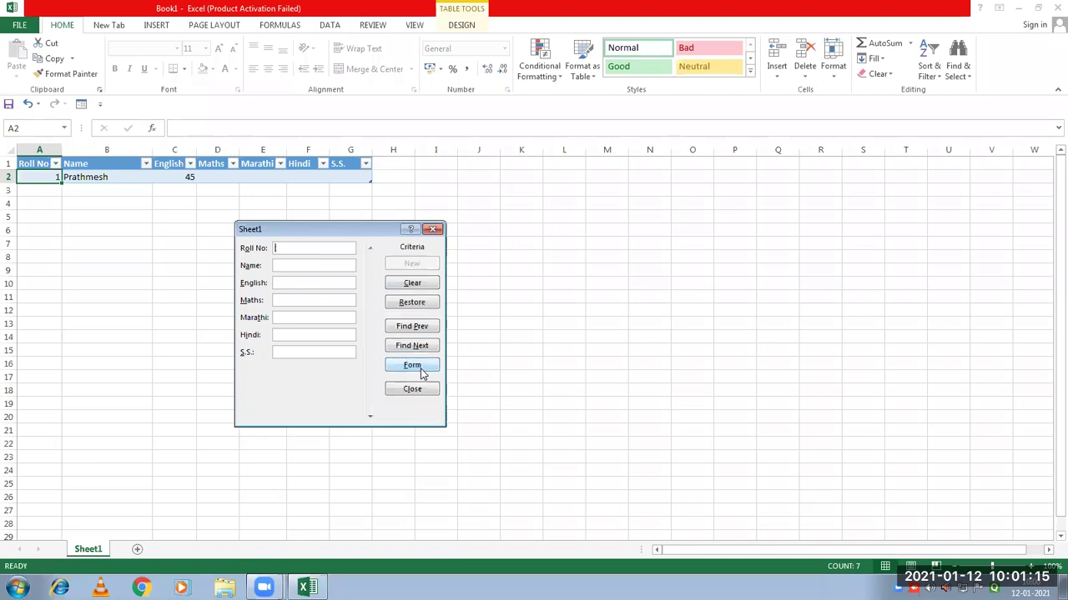
click(411, 390)
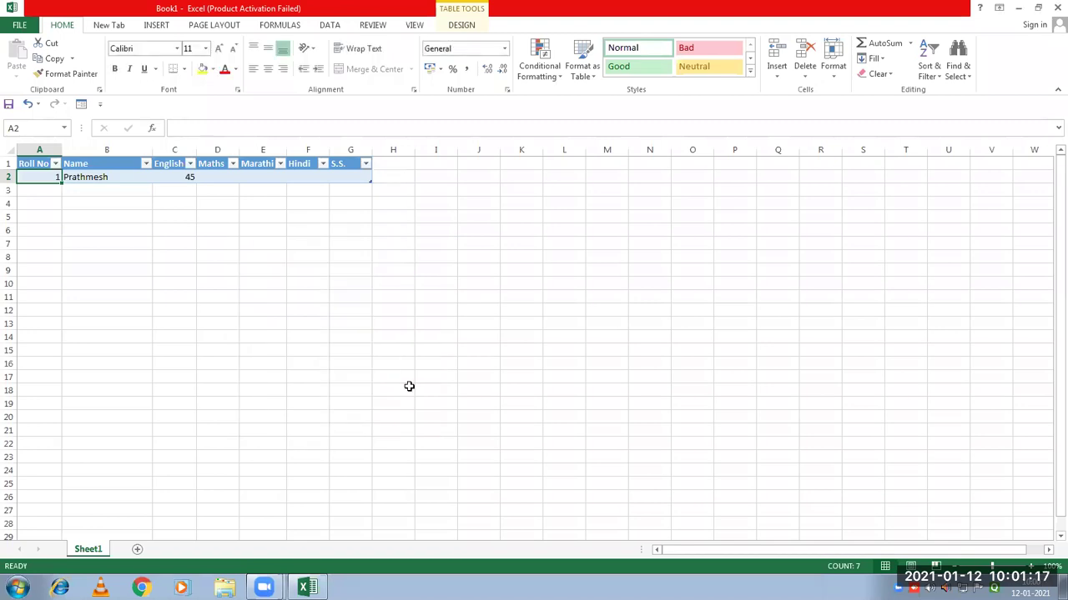
Reopen the data form from cell A2 and permanently delete the record with roll number 1
click(125, 189)
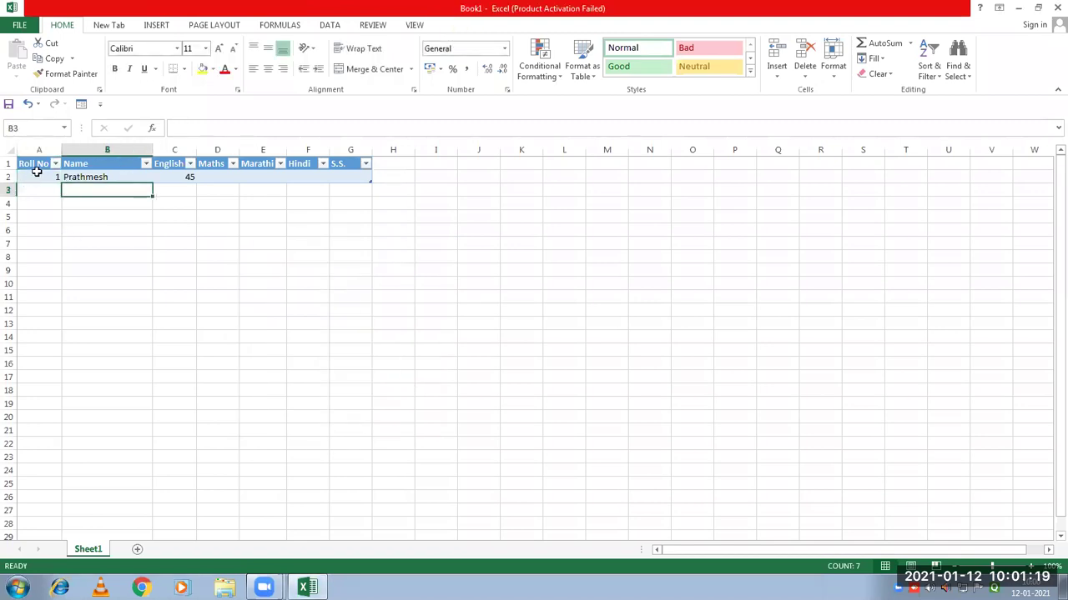
click(39, 177)
click(81, 103)
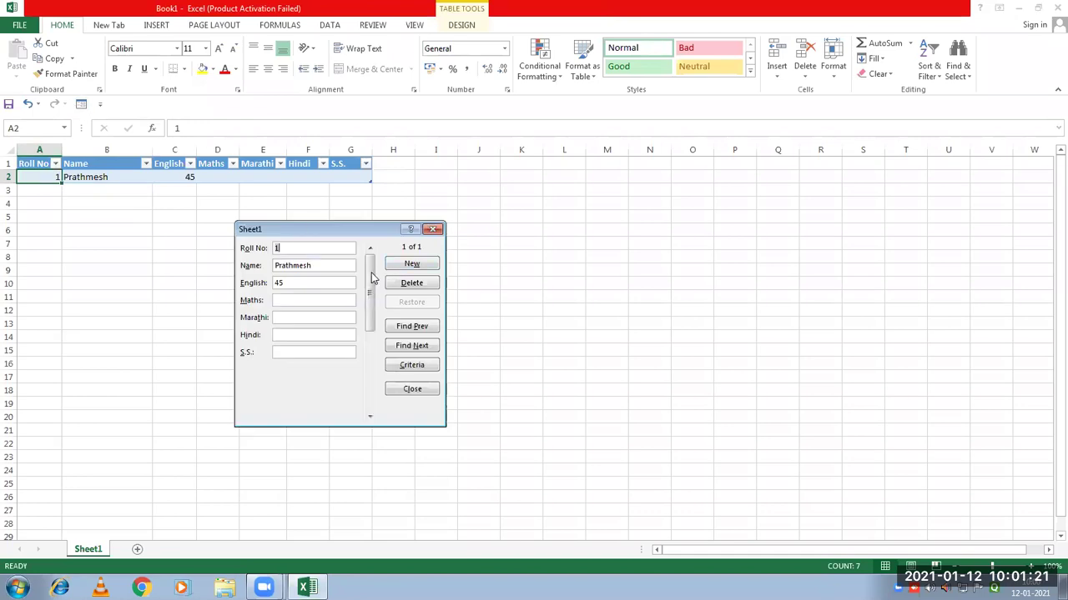
click(412, 284)
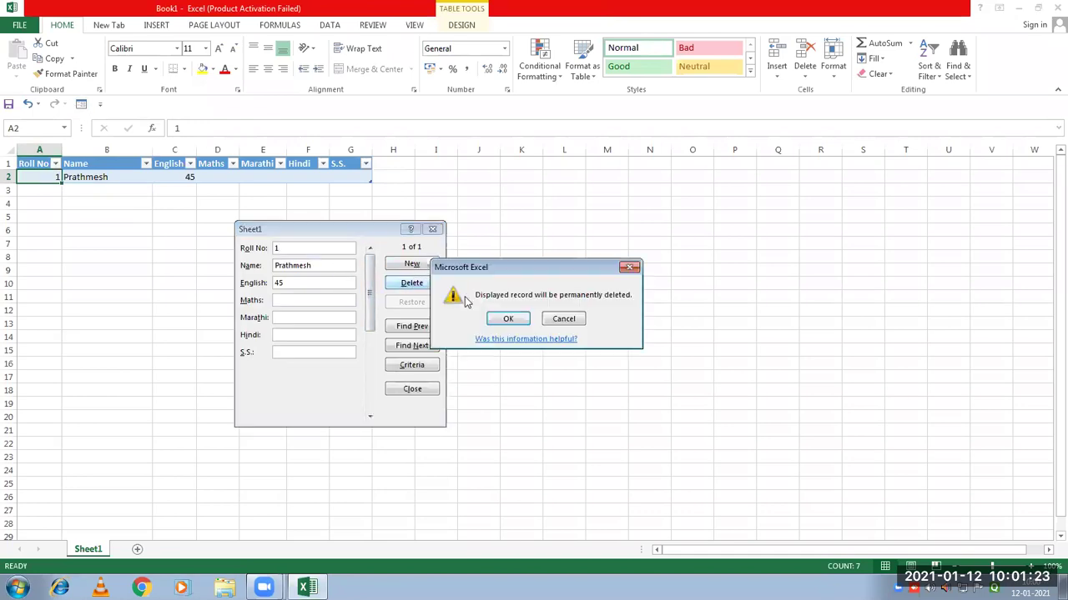
click(506, 321)
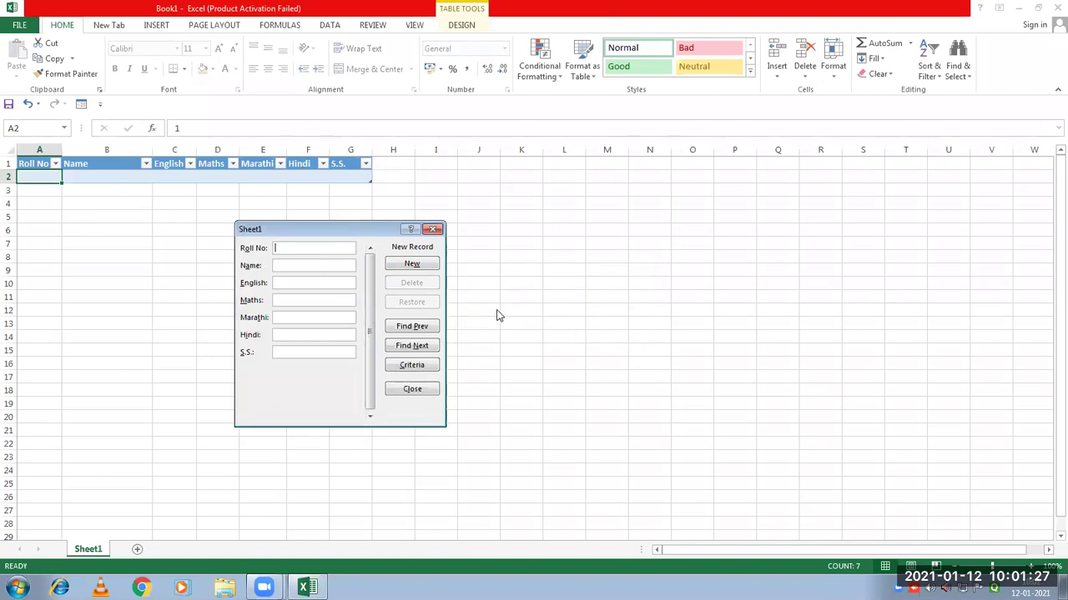
Add a record with roll number 1, the student's name, and marks English 48, Maths 50, Marathi 46, Hindi 48 and S.S. 47
text(1)
text(PRathmesh)
key(Tab)
text(4)
key(Tab)
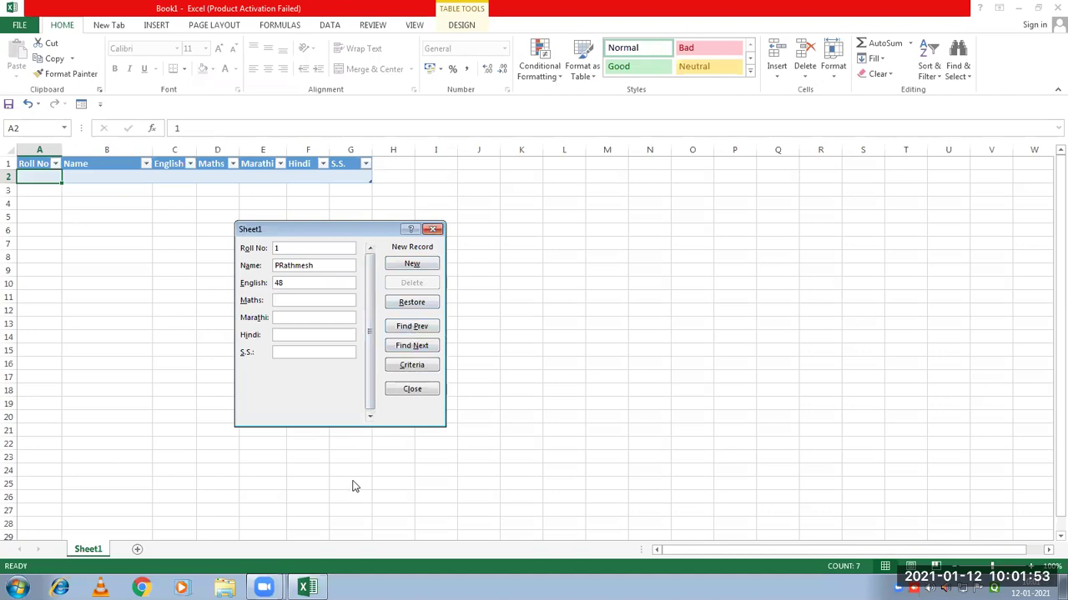
text(04648)
key(Tab)
text(47)
click(413, 263)
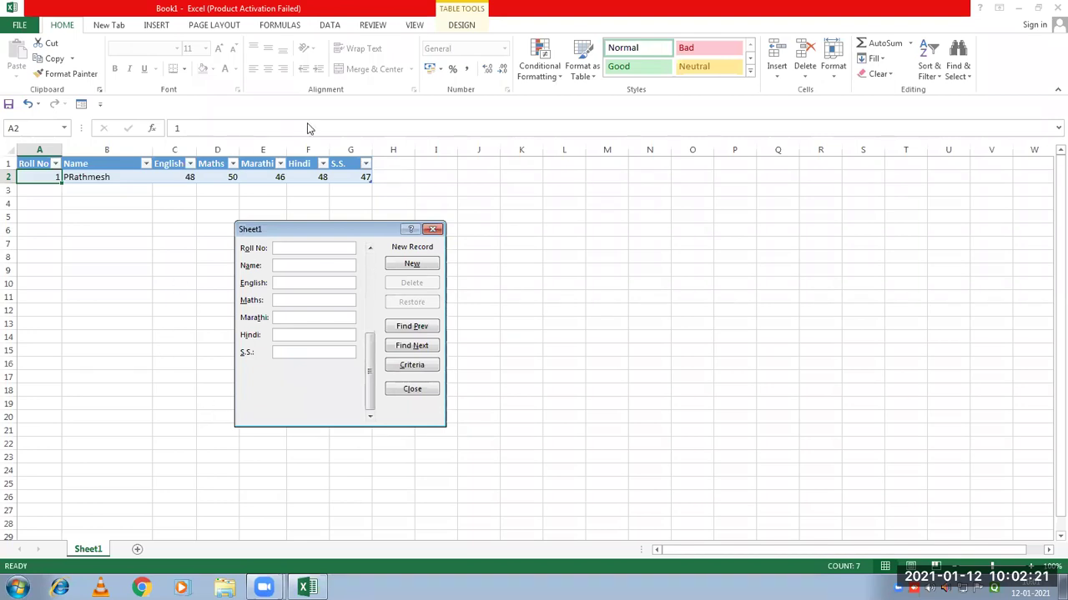
Add a record with roll number 2, the student's name, and marks English 47, Maths 44, Marathi 45, Hindi 46 and S.S. 47
text(2)
key(Tab)
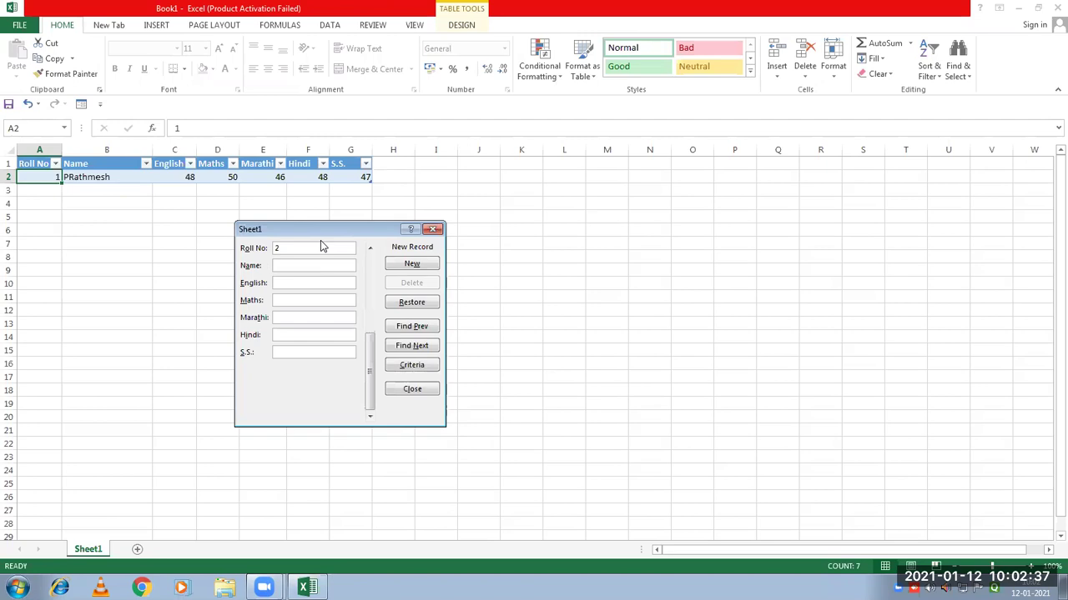
text(Aadity)
key(Tab)
text(47)
key(Tab)
text(44)
key(Tab)
text(45)
key(Tab)
text(478)
key(BackSpace)
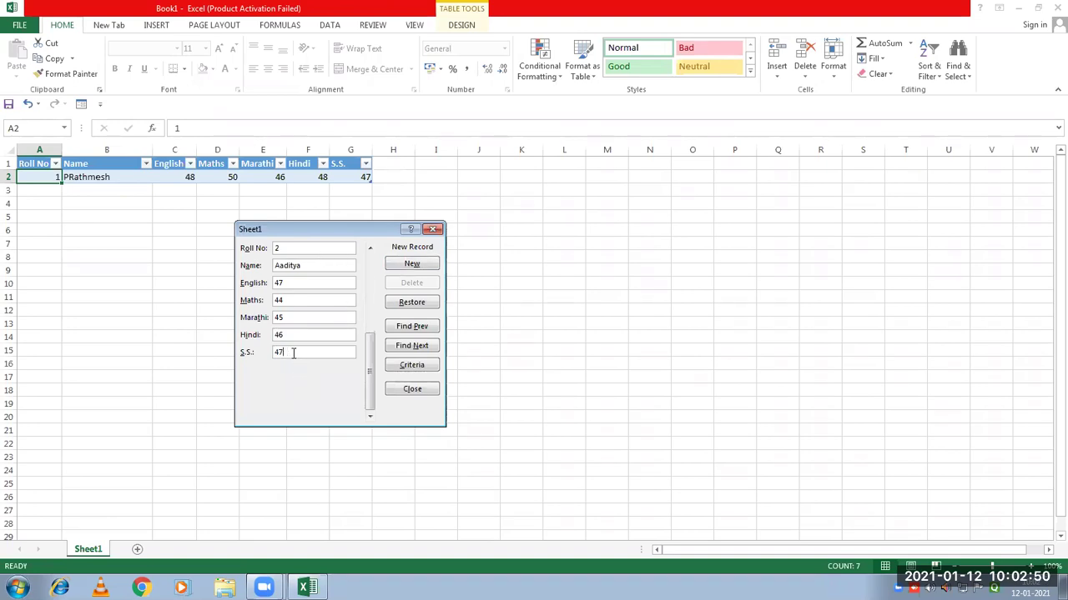
click(409, 265)
Add a record with roll number 3, the student's name, and marks English 45, Maths 46, Marathi 48, Hindi 47 and S.S. 49
text(3)
key(Tab)
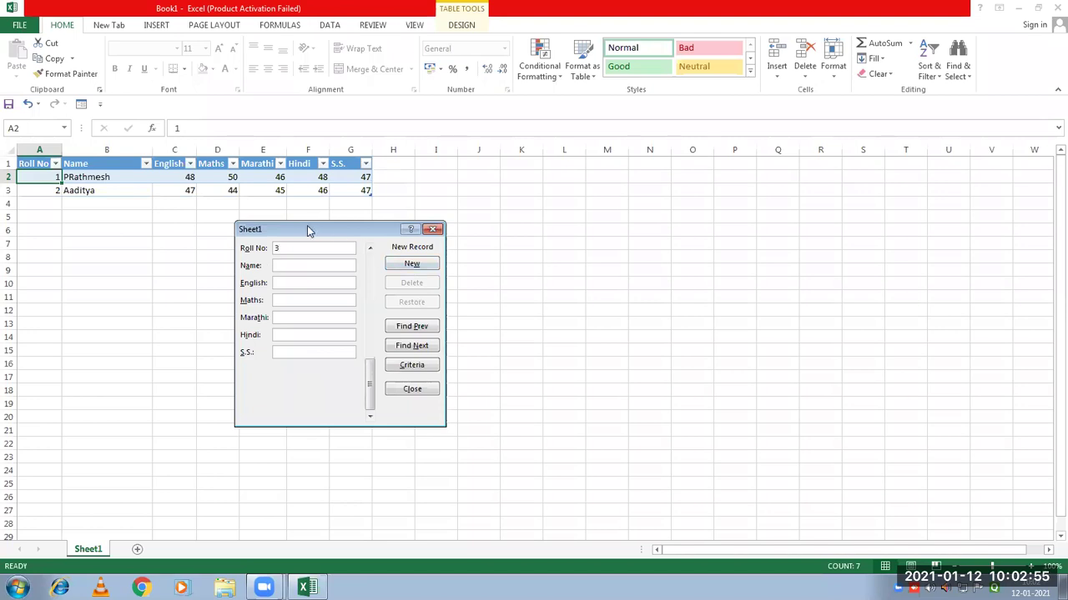
text(Pranjal)
key(Tab)
text(45)
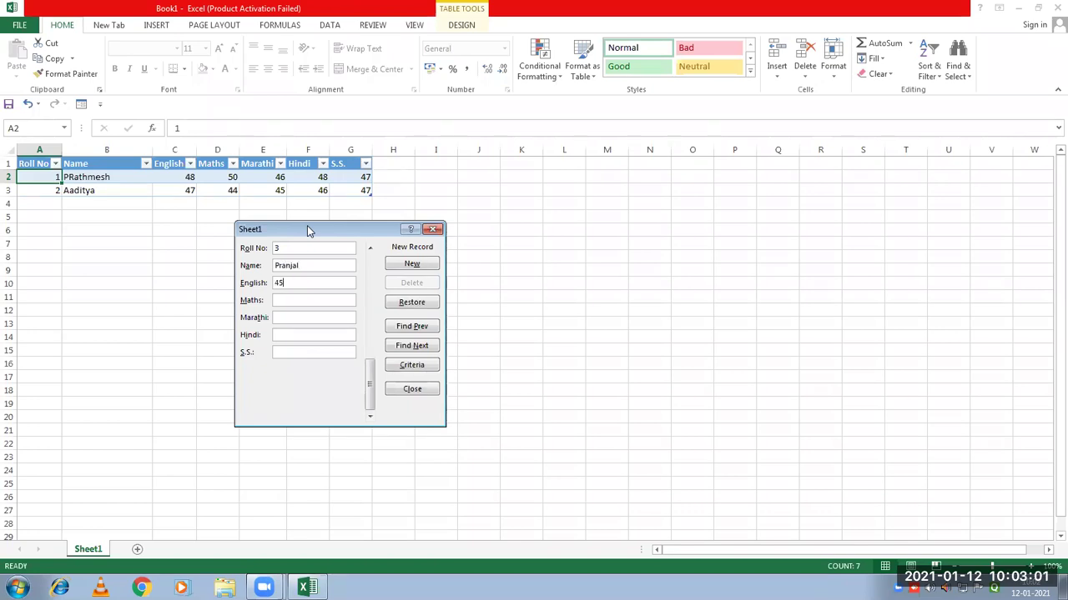
key(Tab)
text(46)
key(Tab)
text(48)
text(6)
key(BackSpace)
key(Tab)
text(49)
click(412, 265)
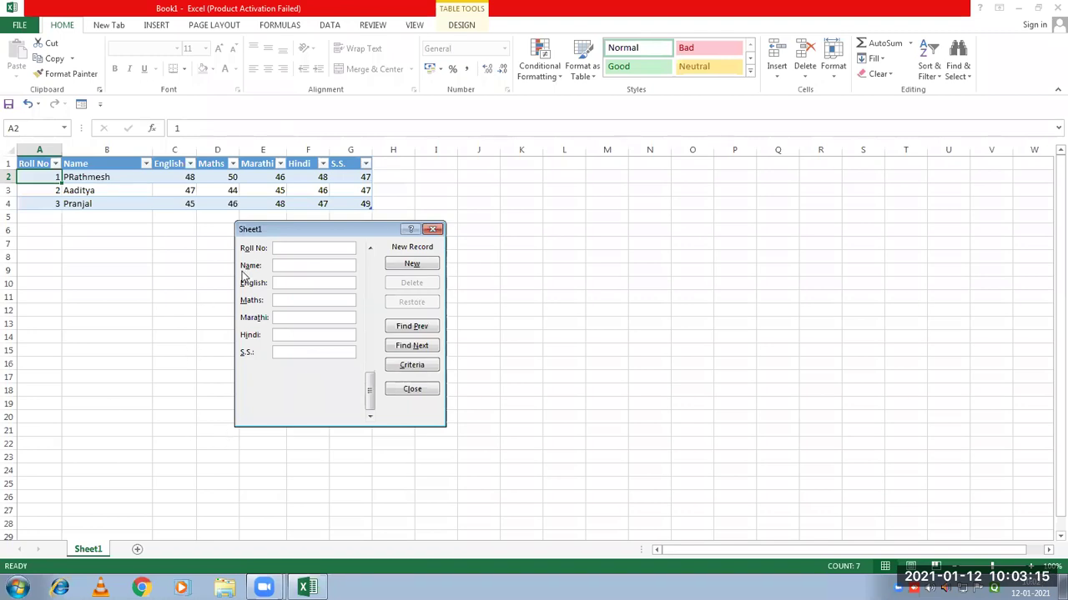
Add a record with roll number 4, the student's name, and marks English 48, Maths 49, Marathi 46, Hindi 47 and S.S. 48
text(4)
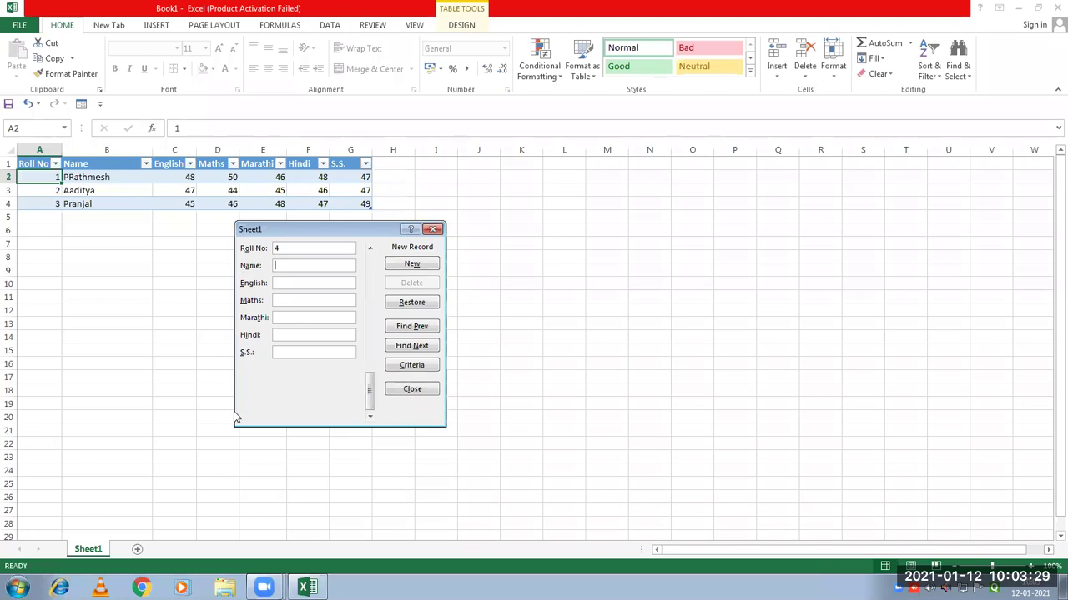
text(Asmi)
key(Tab)
key(Tab)
text(48)
key(Tab)
text(49)
key(Tab)
text(46)
key(Tab)
text(4)
key(Tab)
key(Return)
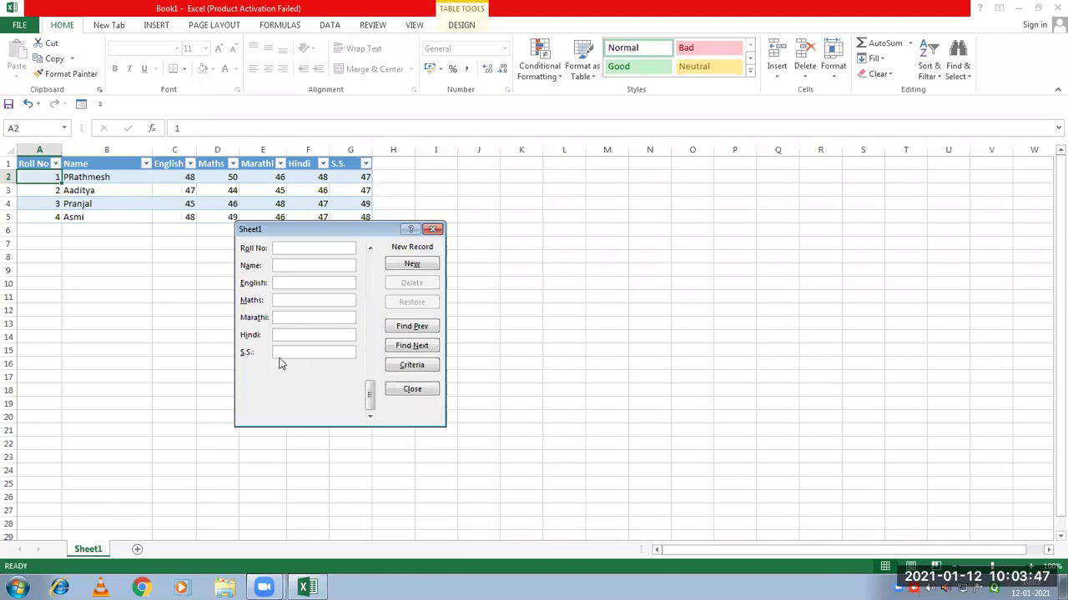
Add roll number 5 with the student's name and marks English 48, Maths 45, Marathi 49, Hindi 47, S.S. 45, and close the data form
text(5)
key(Tab)
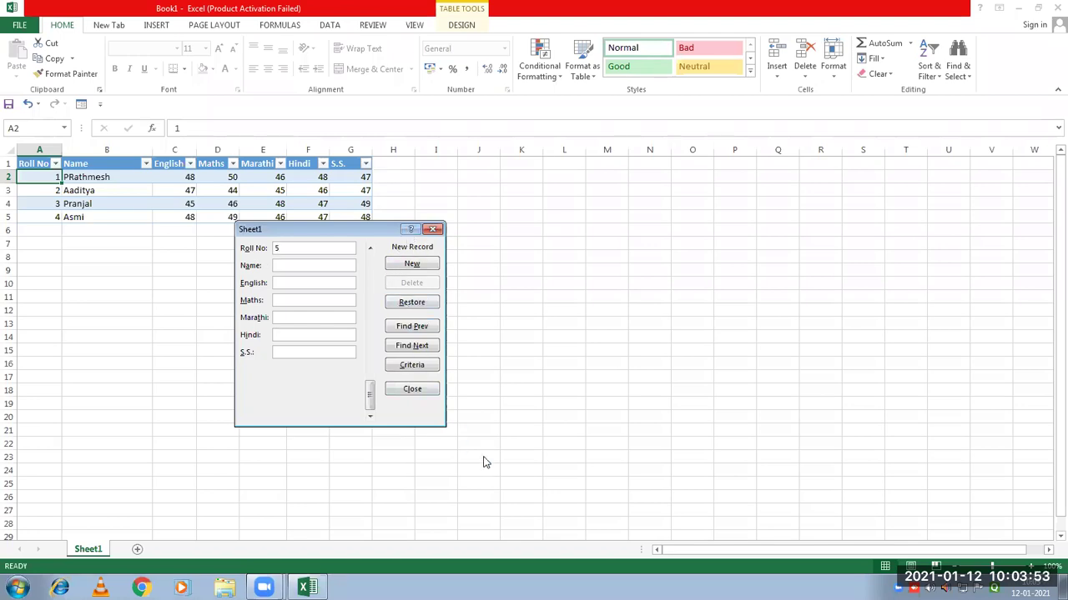
text(Shr)
text(iyan)
text(48)
key(Tab)
text(45)
key(Tab)
text(49)
key(Tab)
text(47)
key(Tab)
text(45)
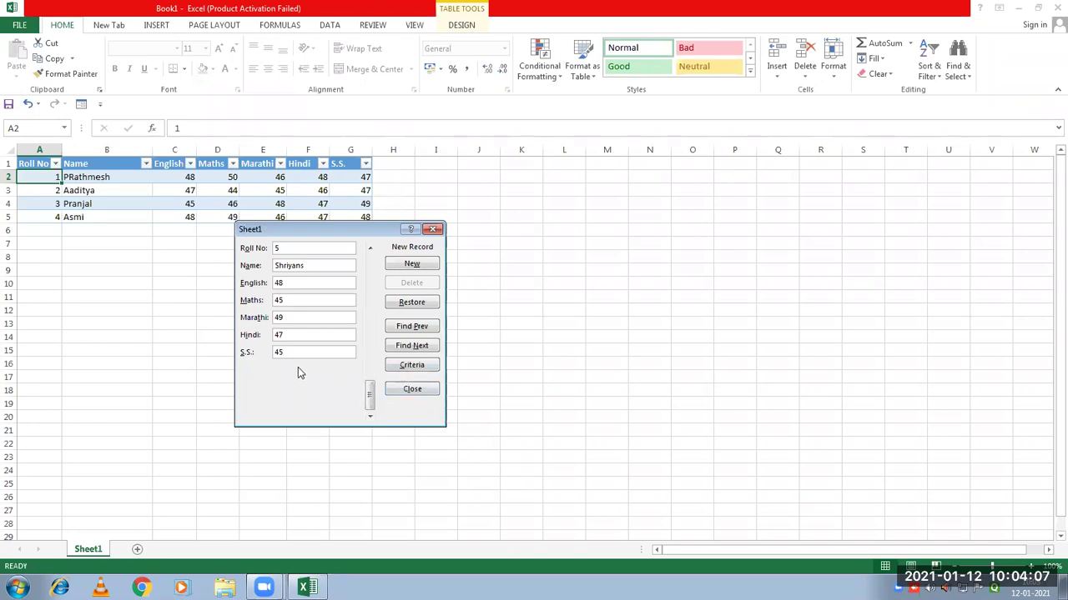
click(411, 389)
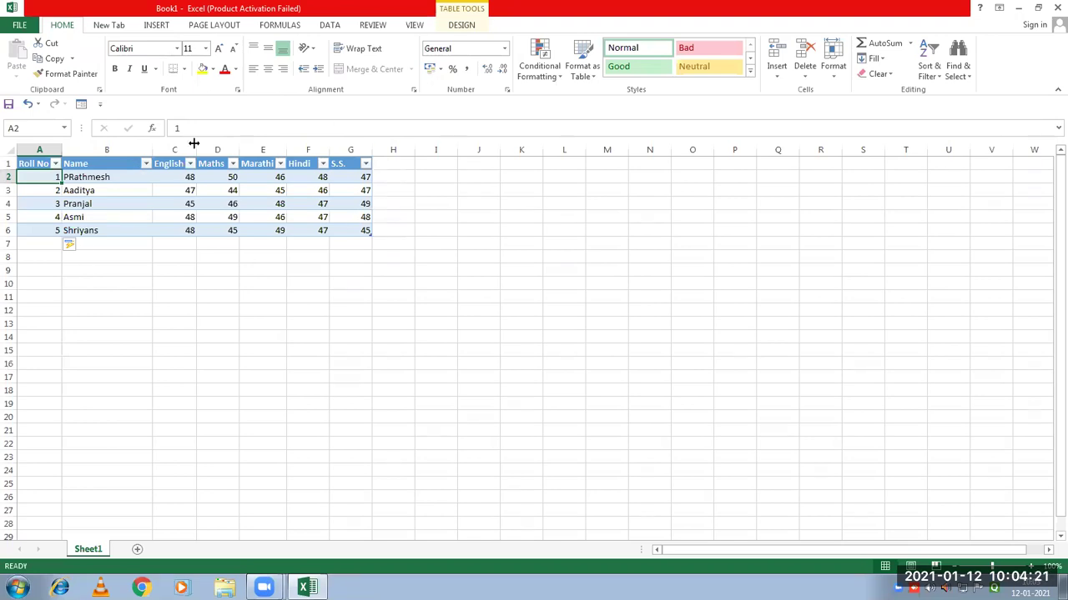
Sort the marks table by the Name column's values in A to Z order
click(189, 281)
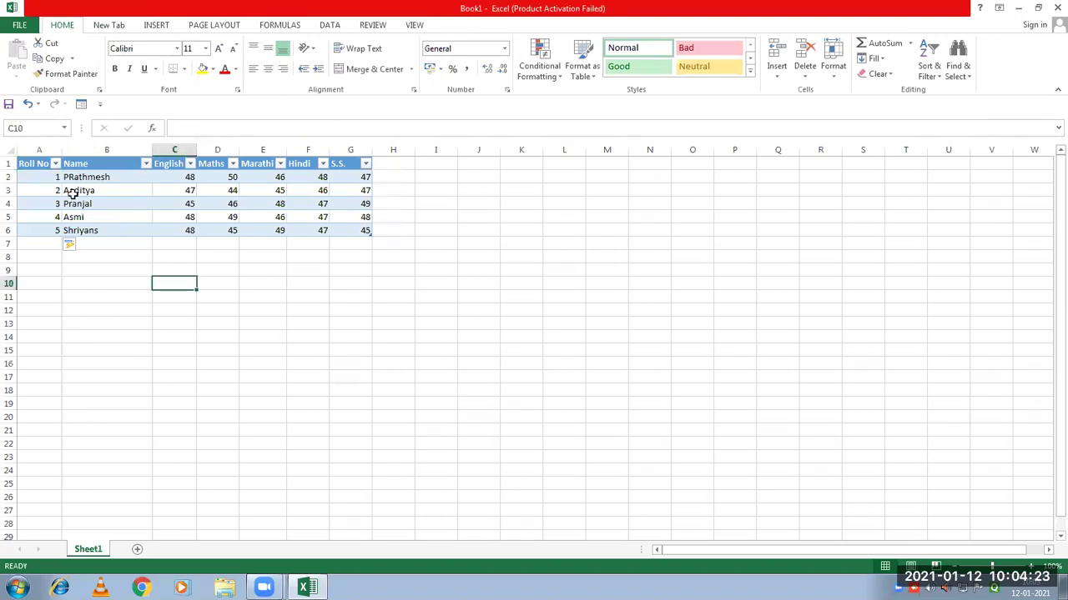
click(85, 173)
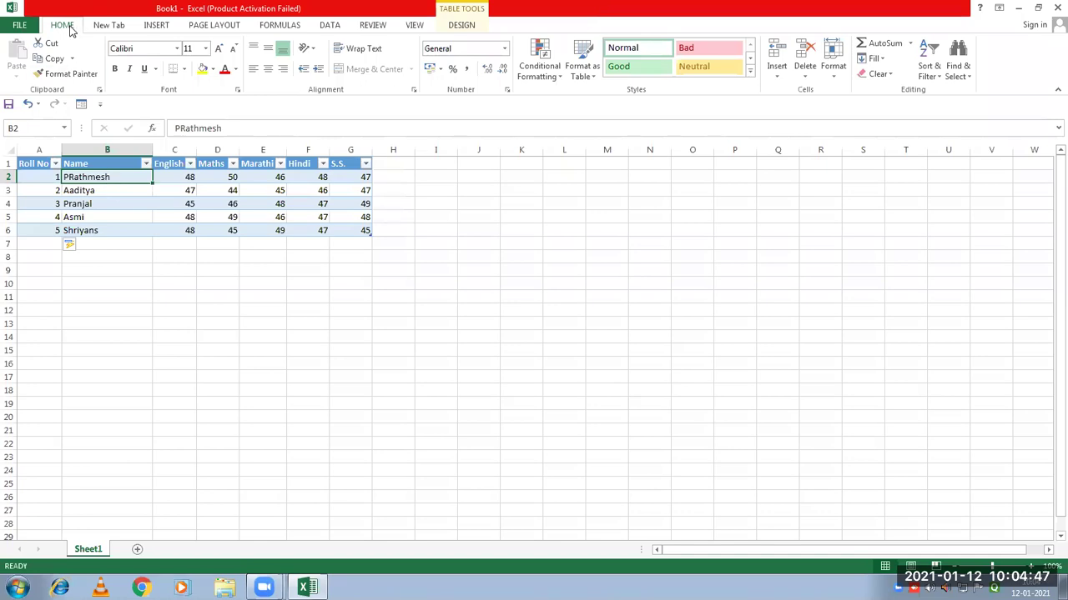
click(156, 25)
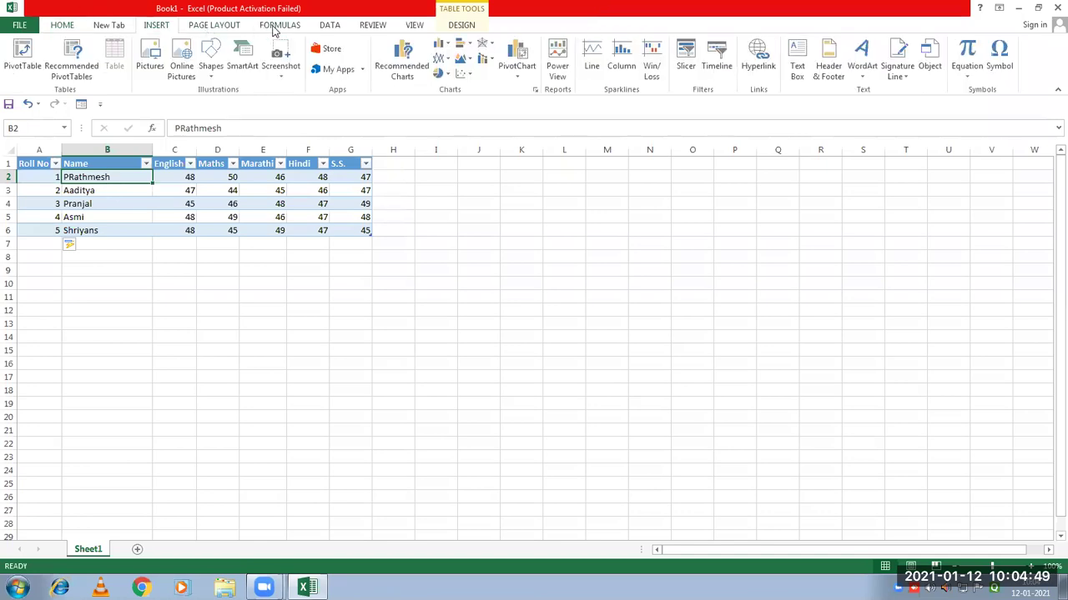
click(329, 25)
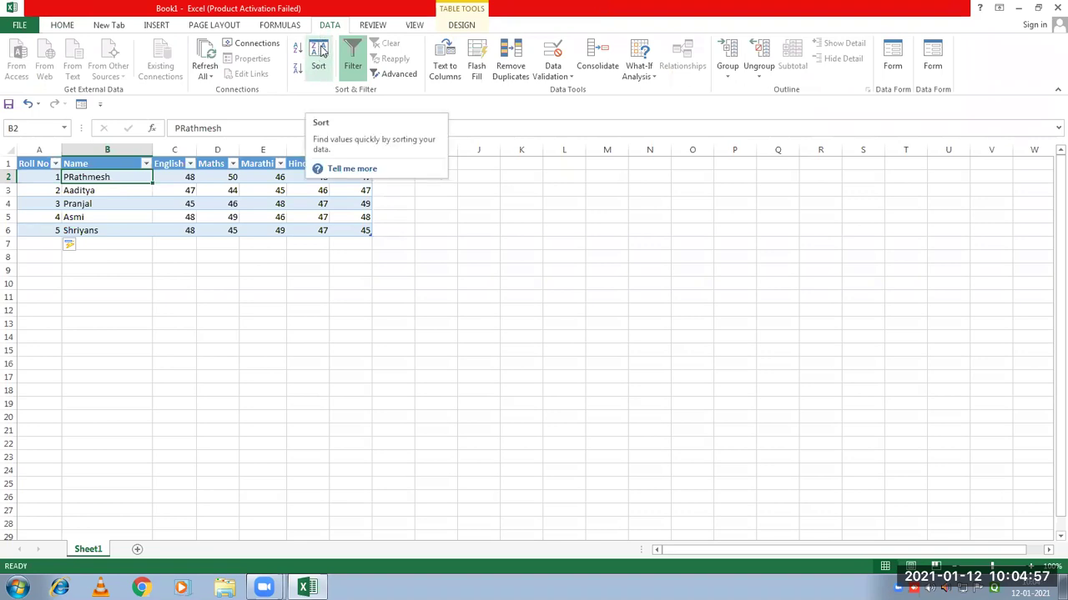
click(318, 51)
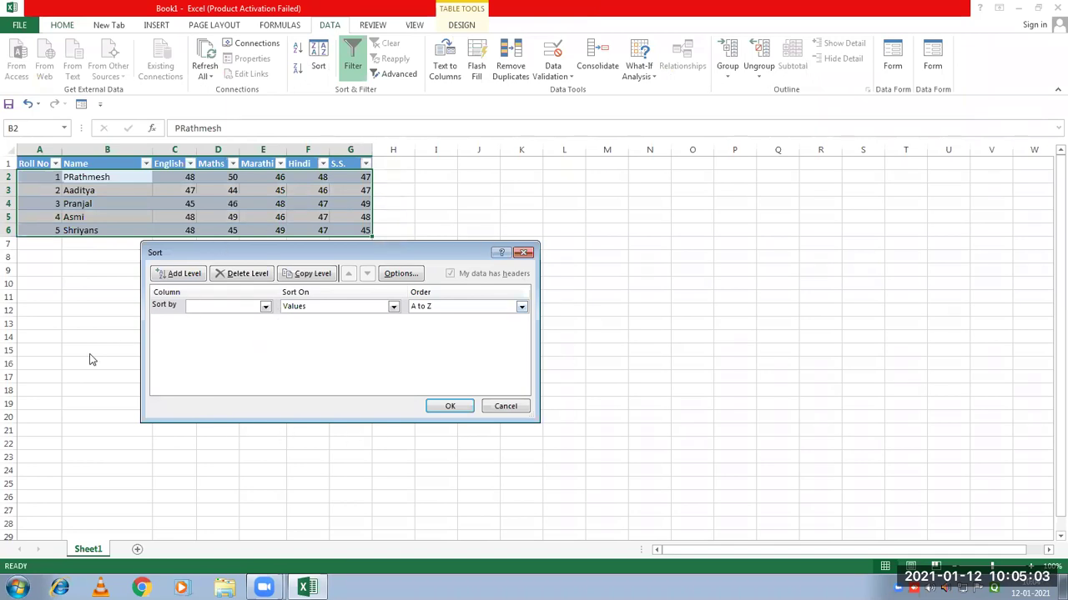
click(265, 307)
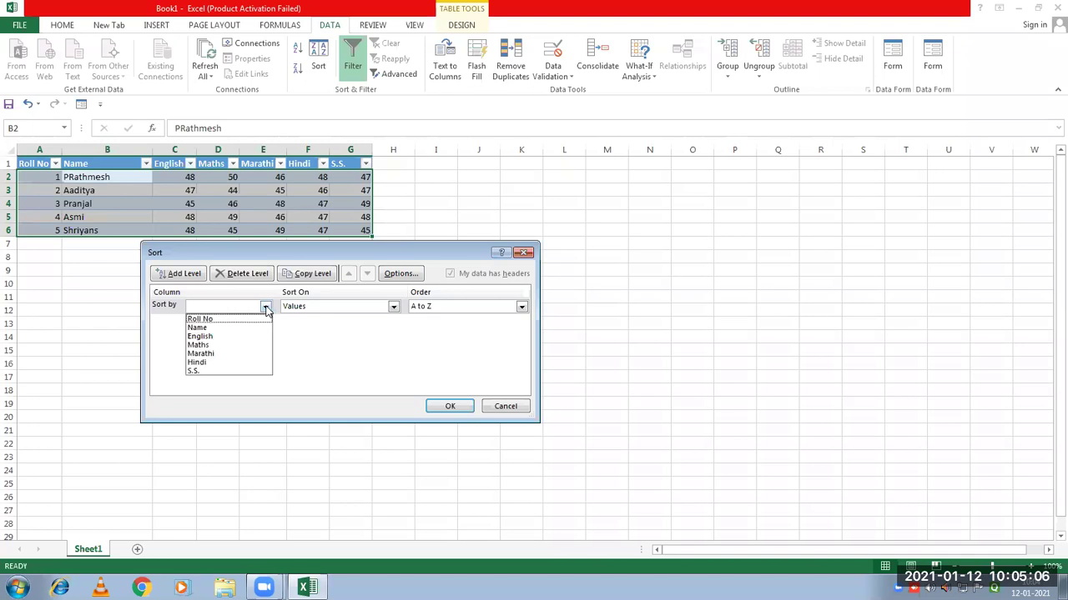
click(201, 328)
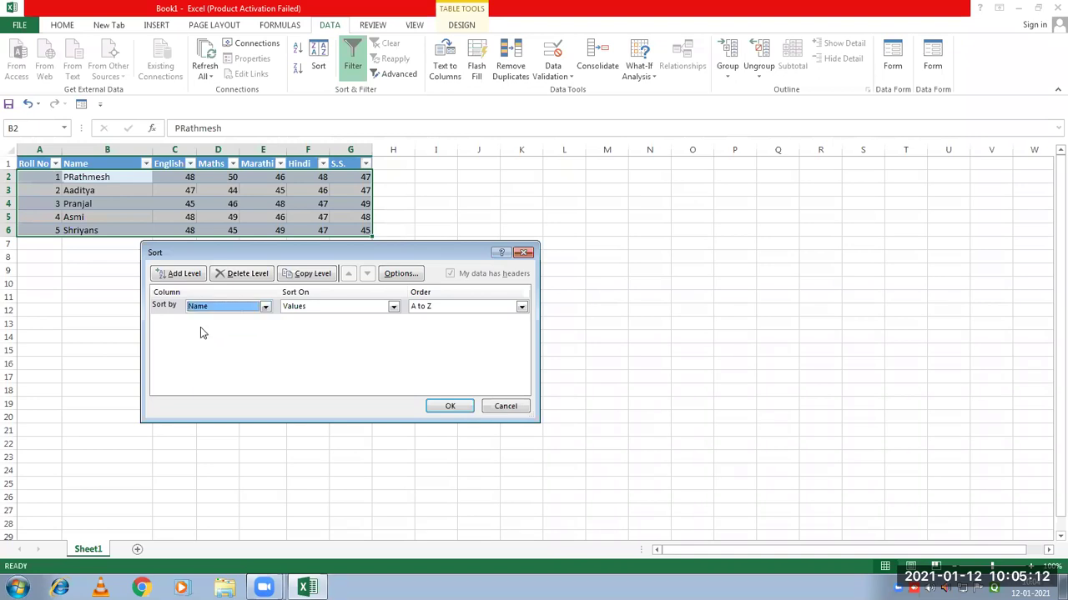
click(451, 408)
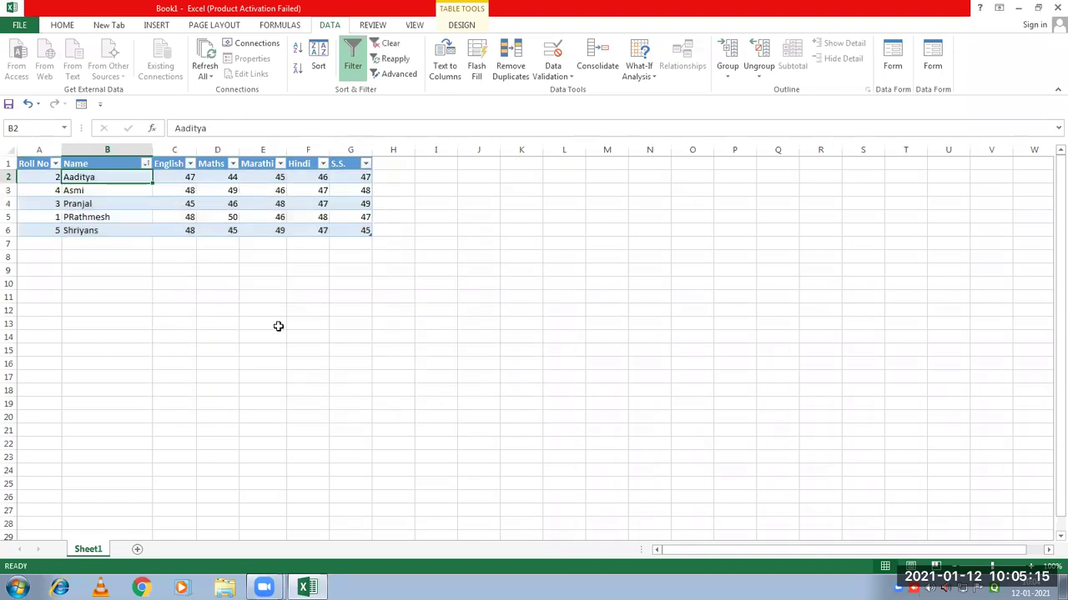
Examine the order of the names and their roll numbers in the sorted table
click(231, 320)
click(108, 177)
click(105, 205)
click(109, 177)
click(108, 191)
click(109, 218)
click(111, 231)
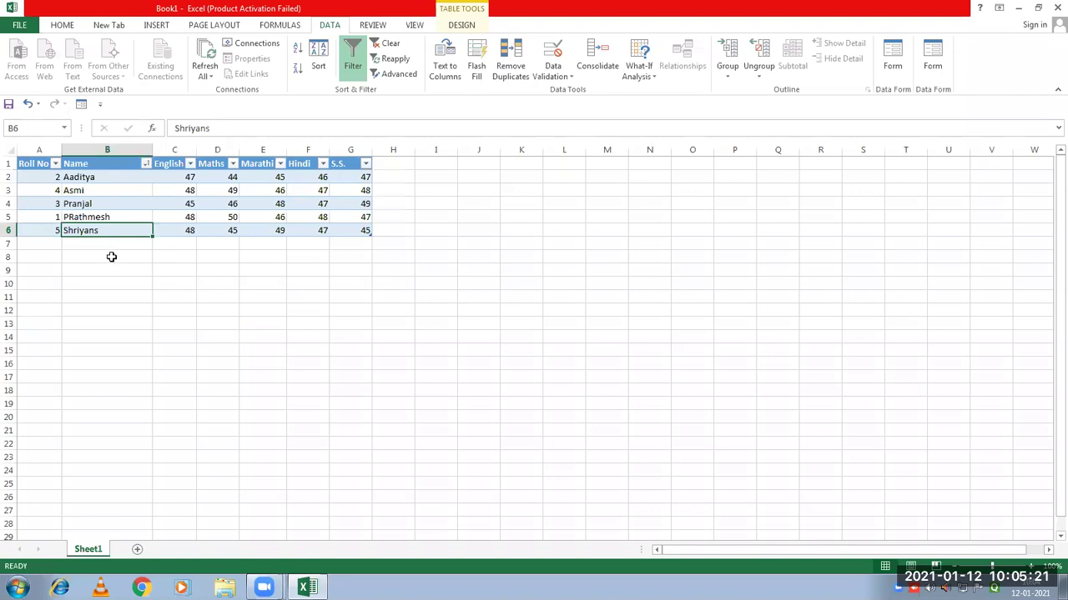
click(46, 178)
click(47, 190)
click(48, 203)
click(49, 218)
click(51, 231)
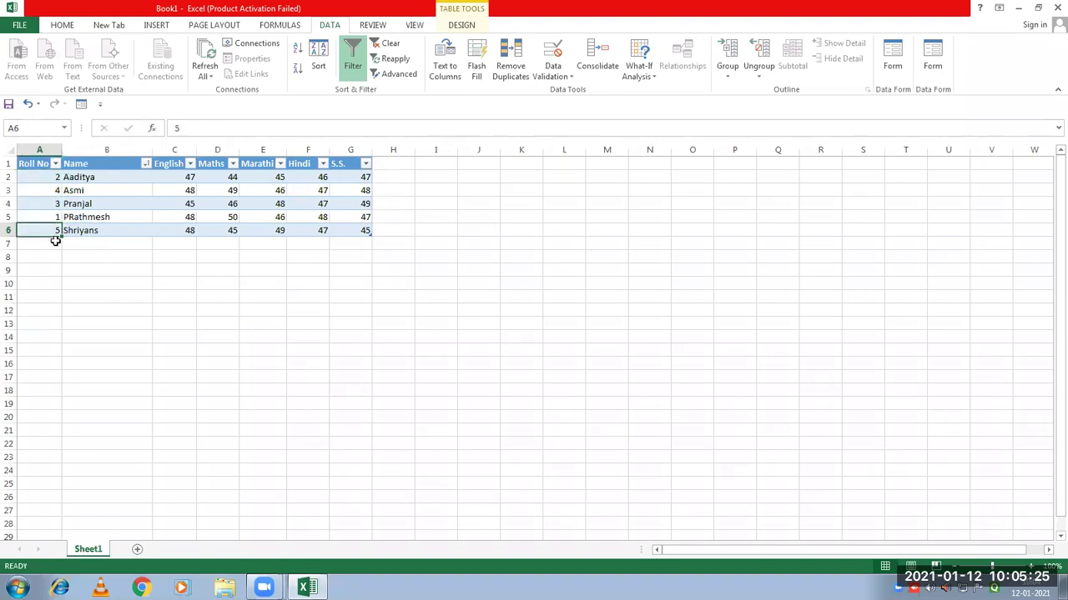
click(60, 177)
click(60, 204)
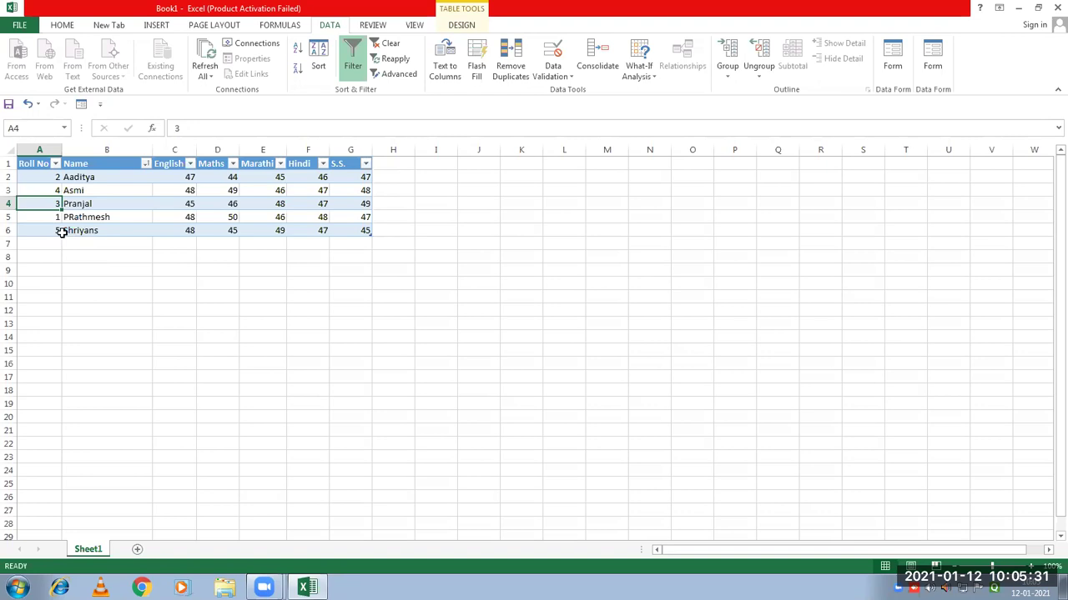
click(36, 177)
click(37, 202)
View the sort and filter options of the Roll No column and close them without choosing any
click(55, 165)
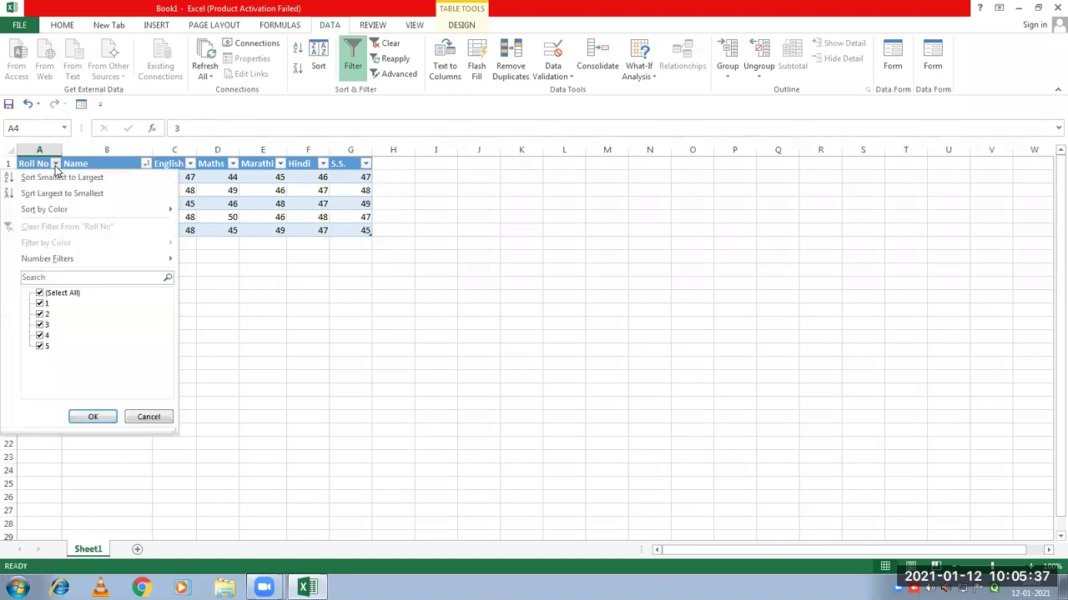
click(266, 308)
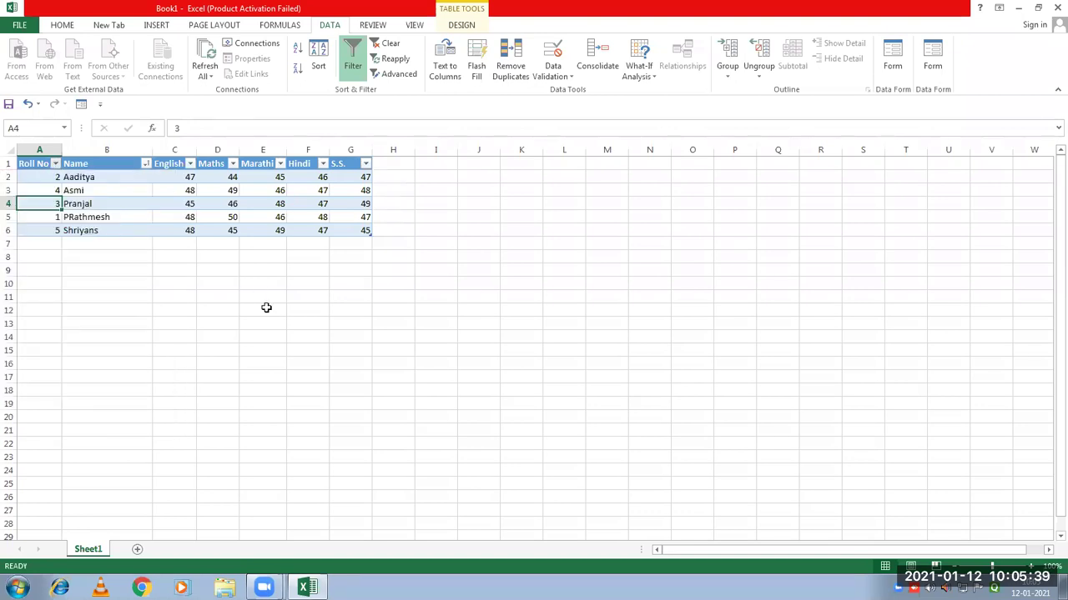
click(55, 165)
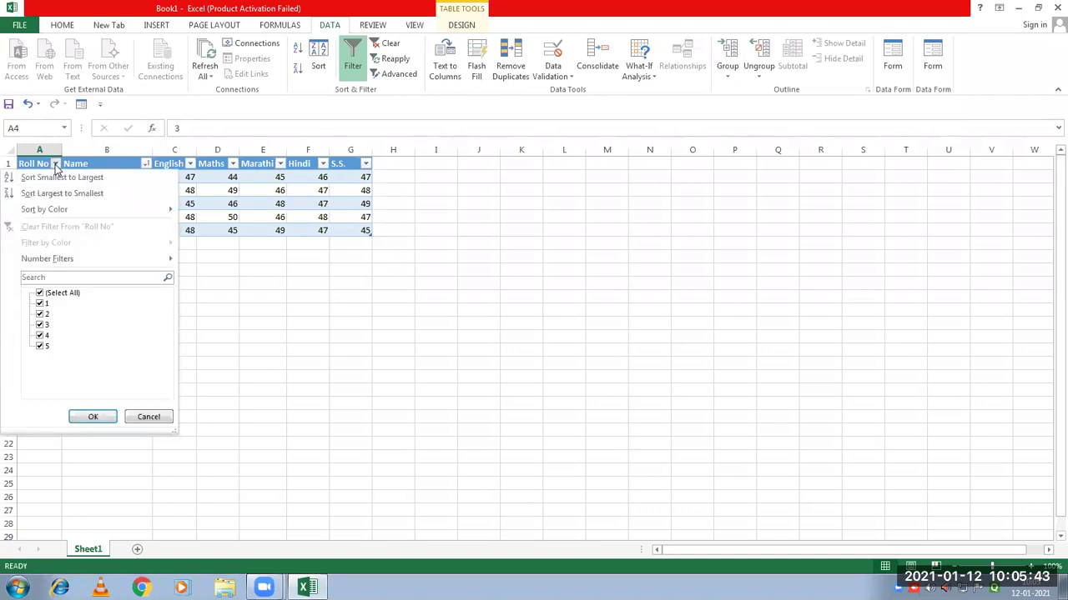
click(270, 342)
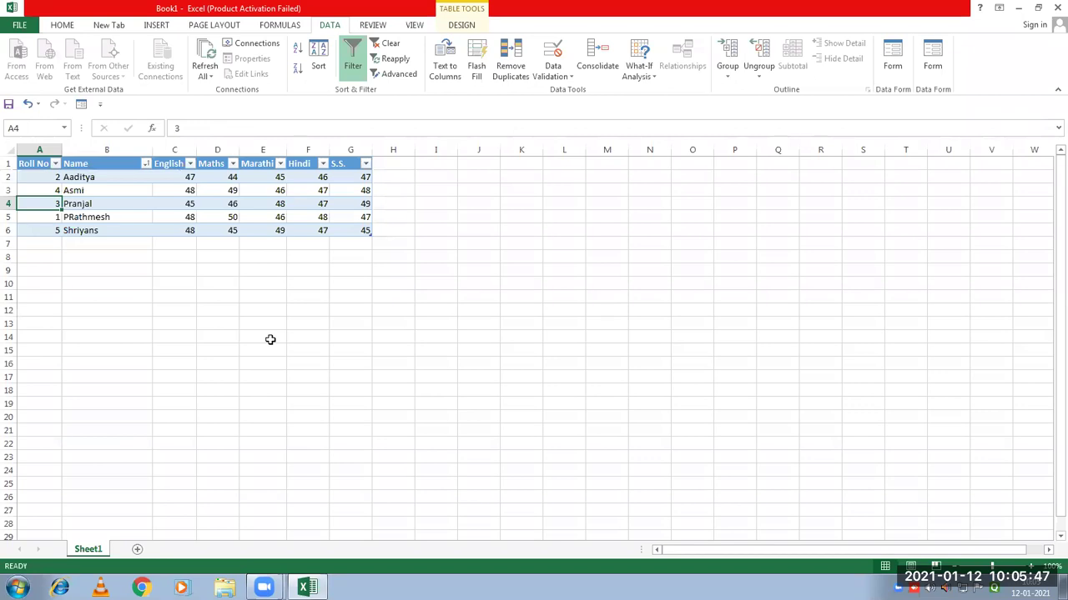
Filter the Name column with a text filter for names that begin with "a"
click(146, 164)
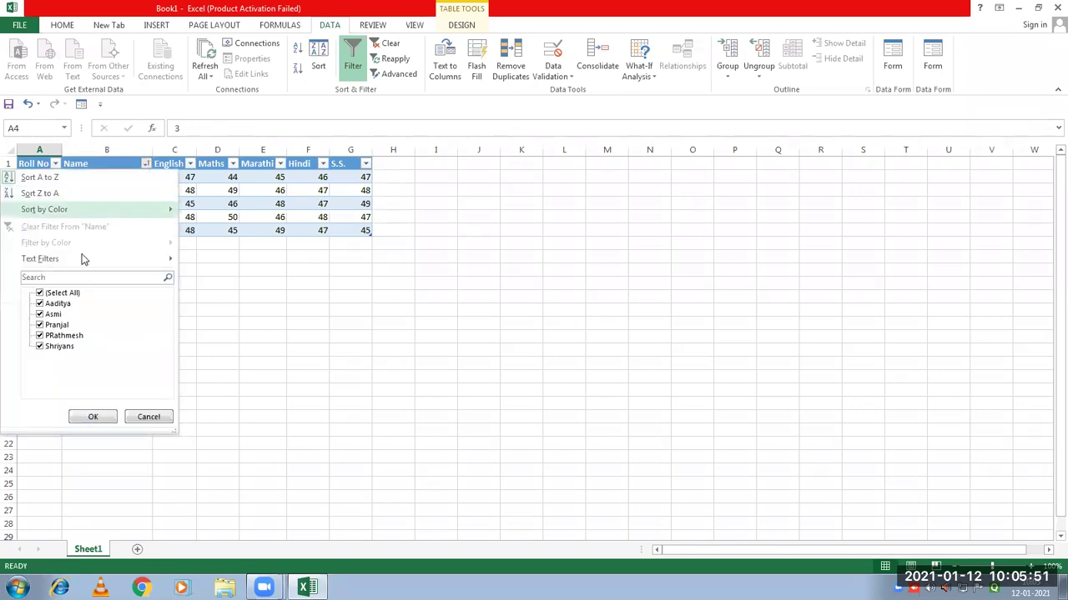
mouse_move(92, 264)
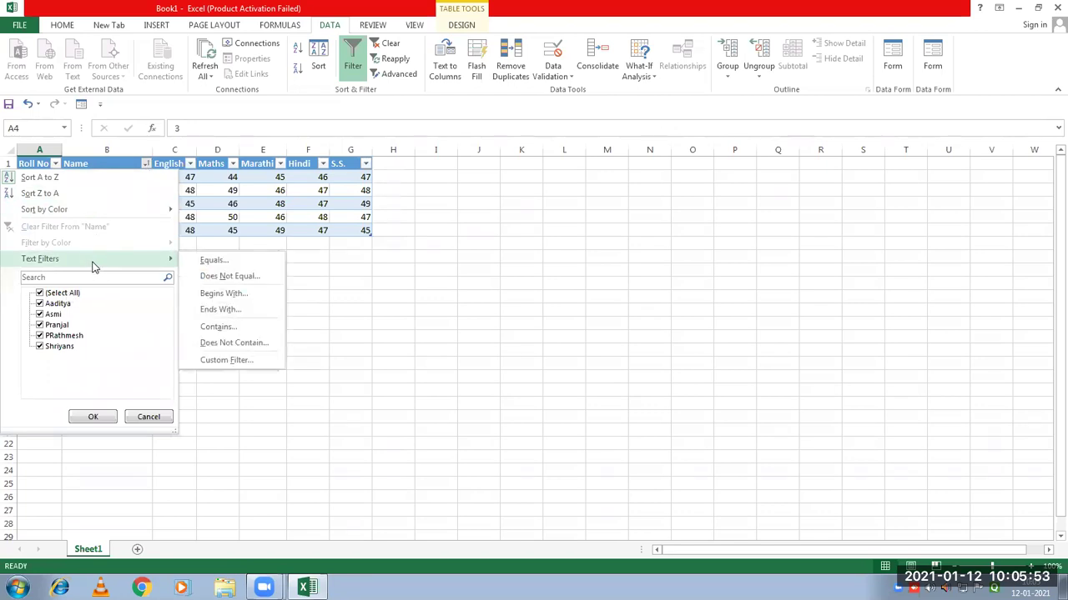
click(233, 297)
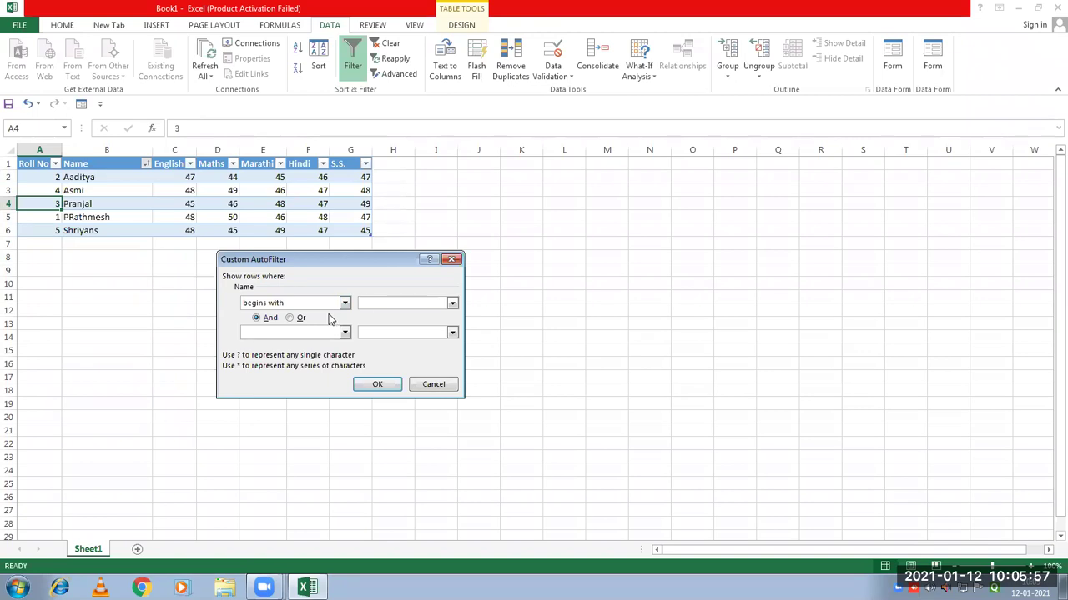
text(a)
click(376, 386)
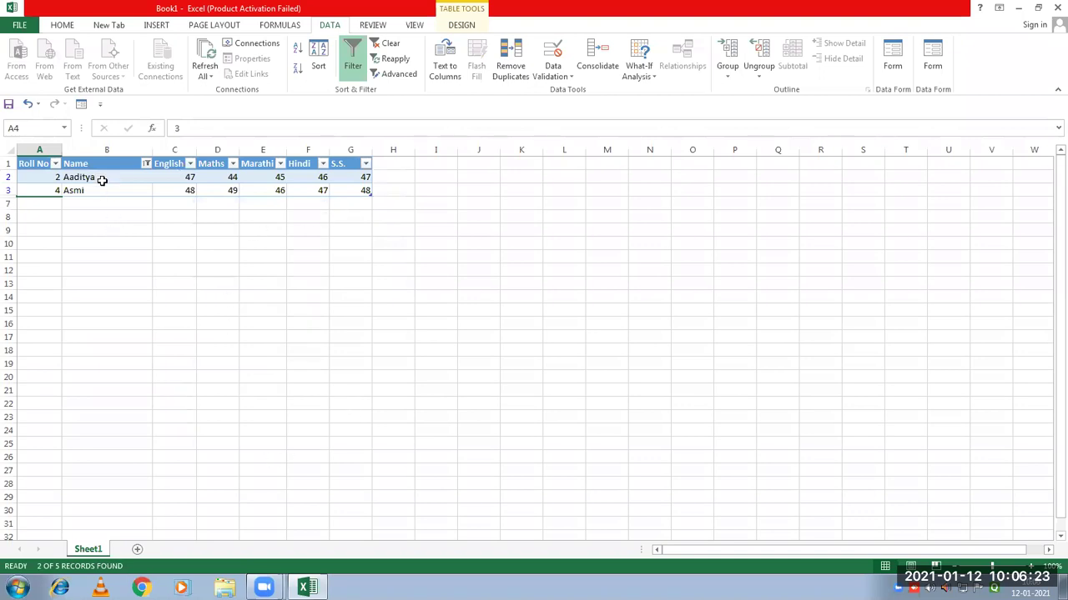
Check the filtered names, clear the filter from the Name column, and select empty cell B12
click(76, 176)
click(85, 191)
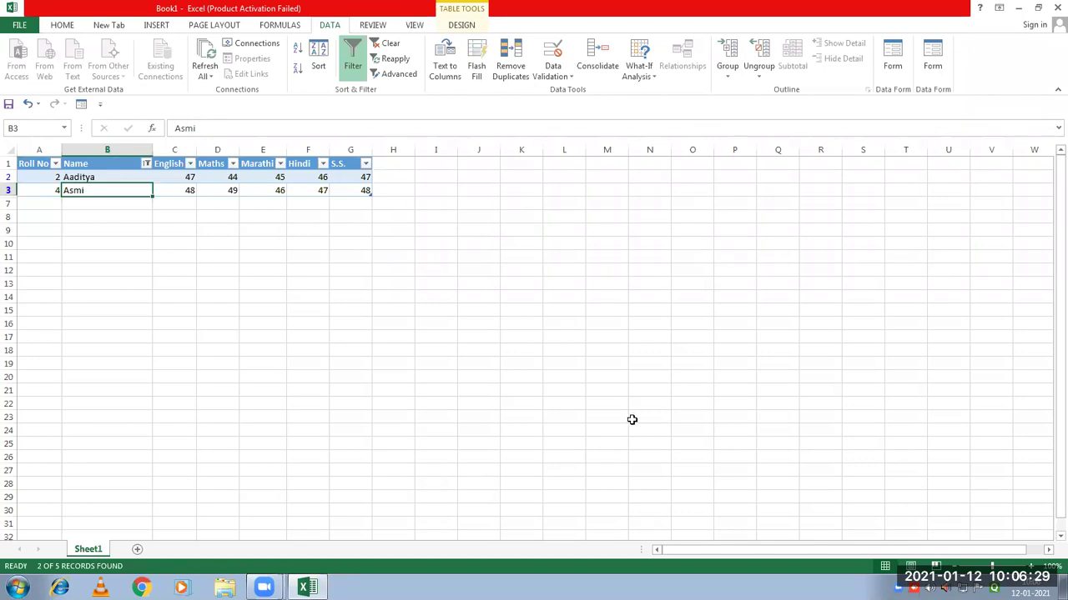
click(146, 164)
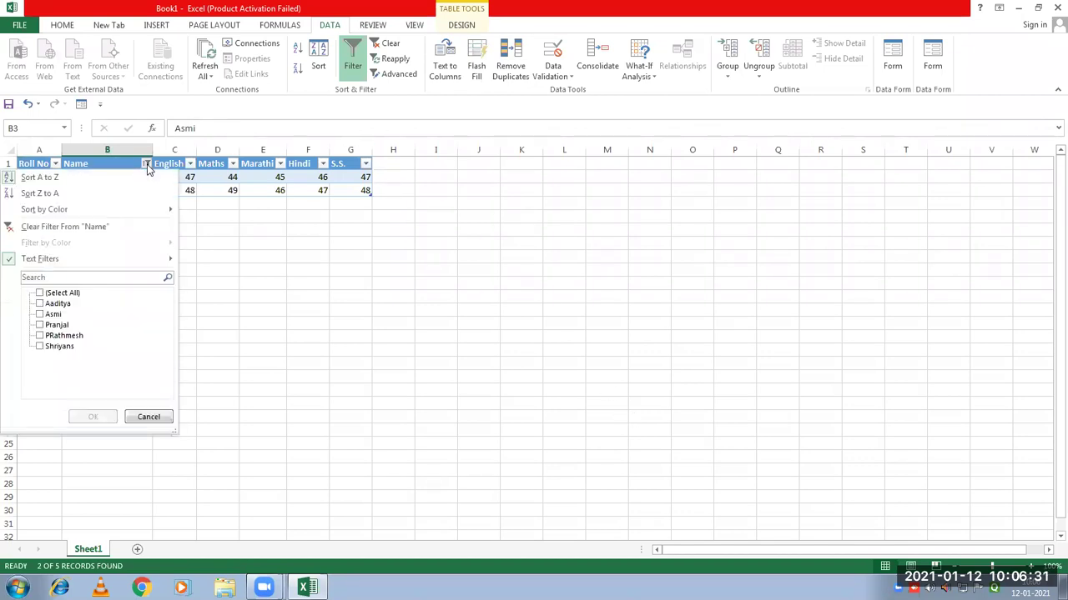
click(91, 226)
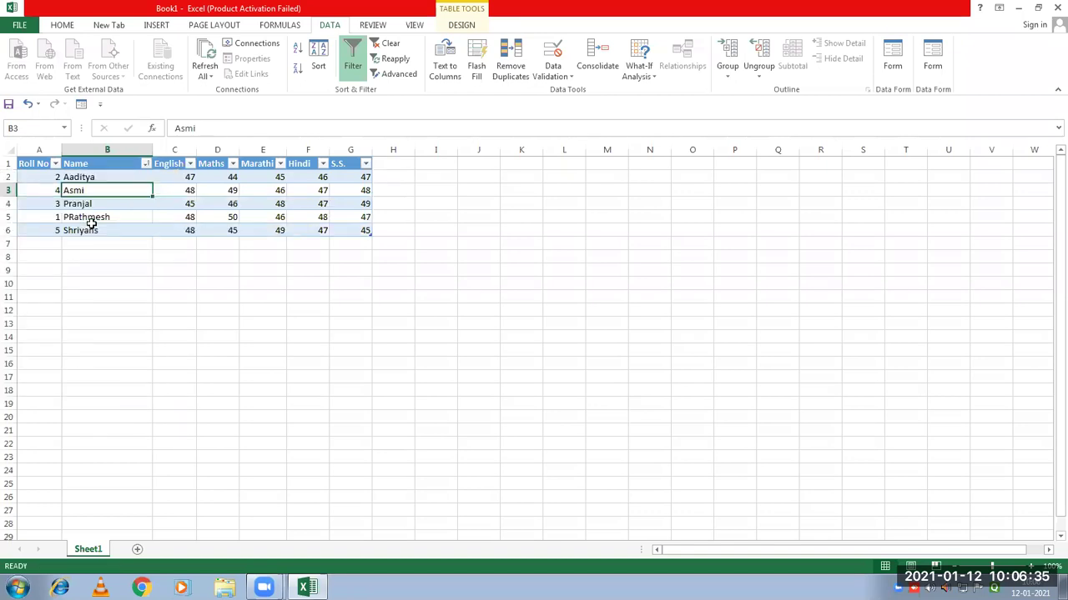
click(87, 310)
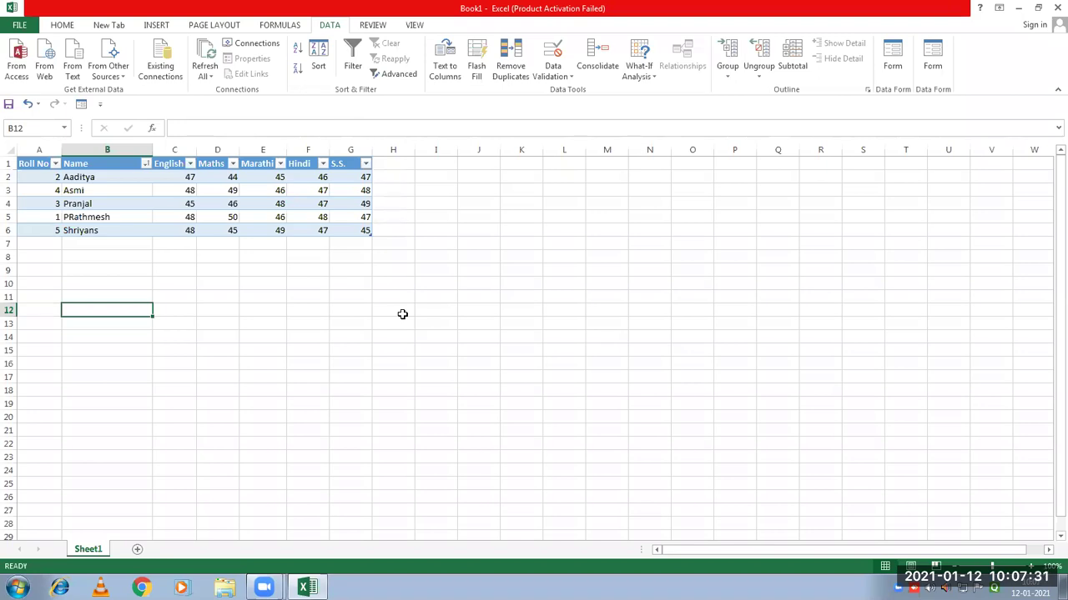
Widen column J and enter the heading "Whole Number" in cell J2
click(490, 164)
click(491, 177)
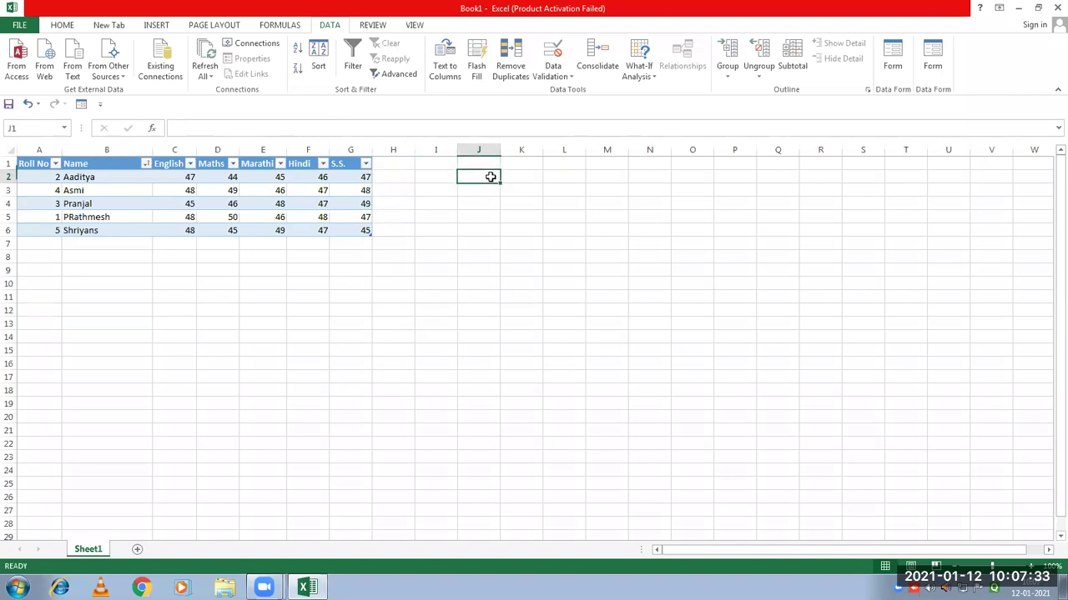
click(517, 175)
click(597, 189)
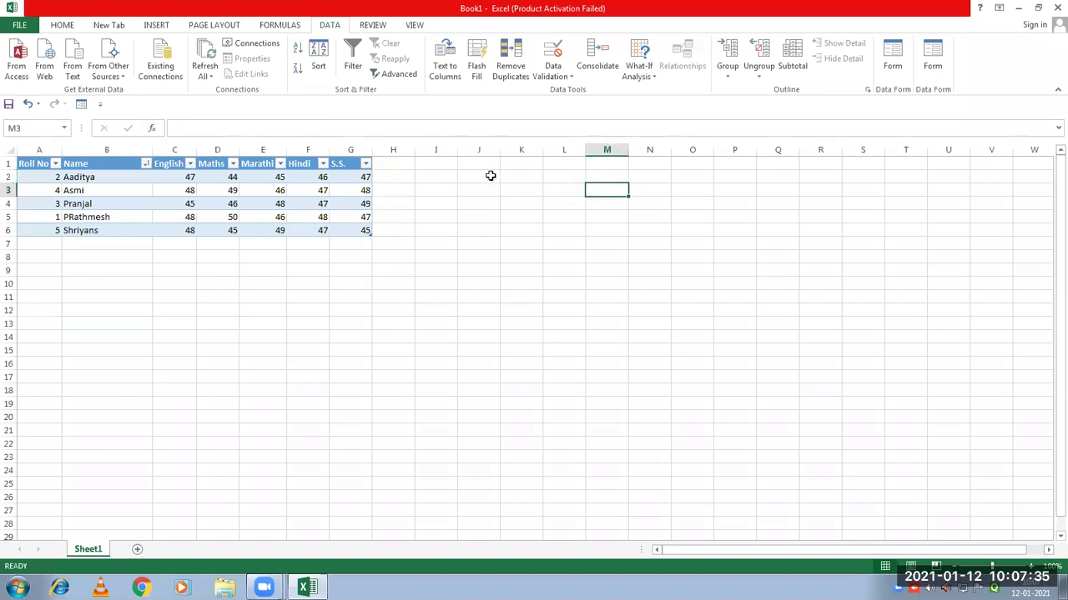
click(491, 176)
drag(500, 152, 538, 152)
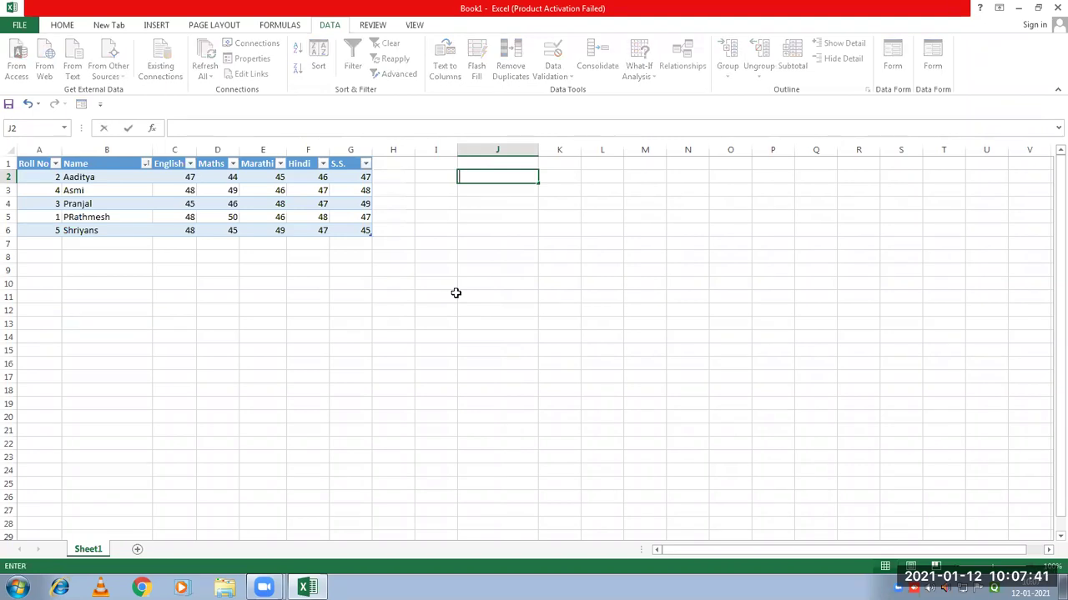
text(hole Numb)
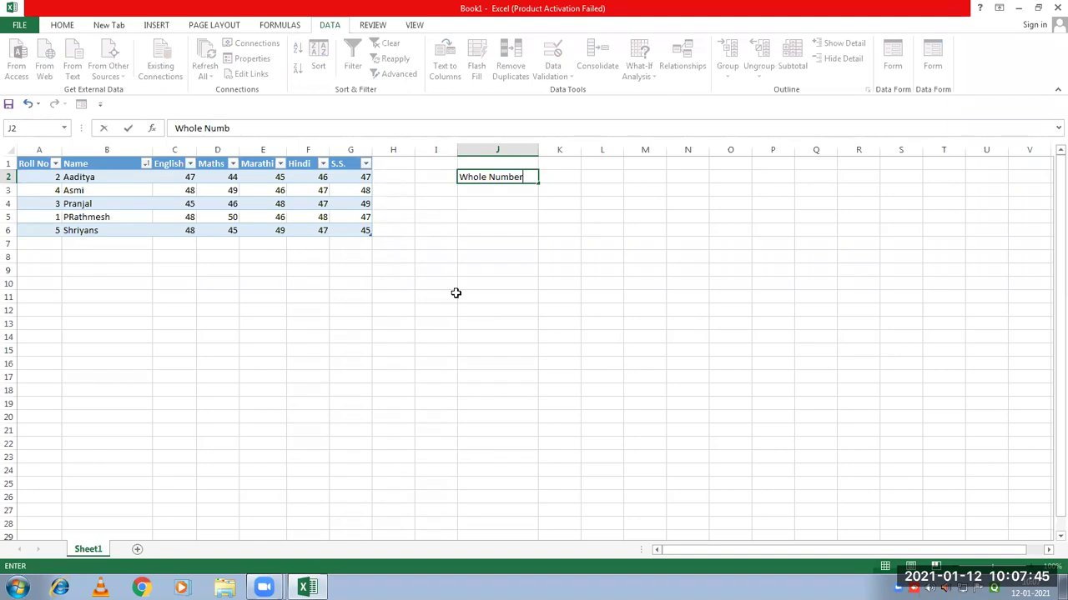
click(517, 294)
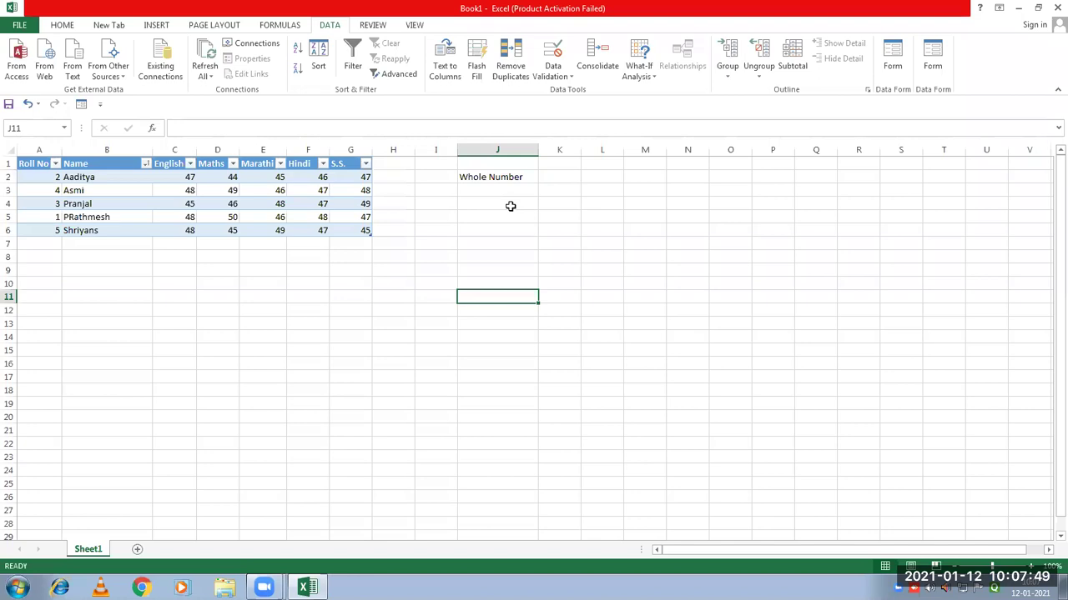
Apply data validation to cells J3:J9 that allows only whole numbers between 10 and 50
drag(500, 186, 498, 266)
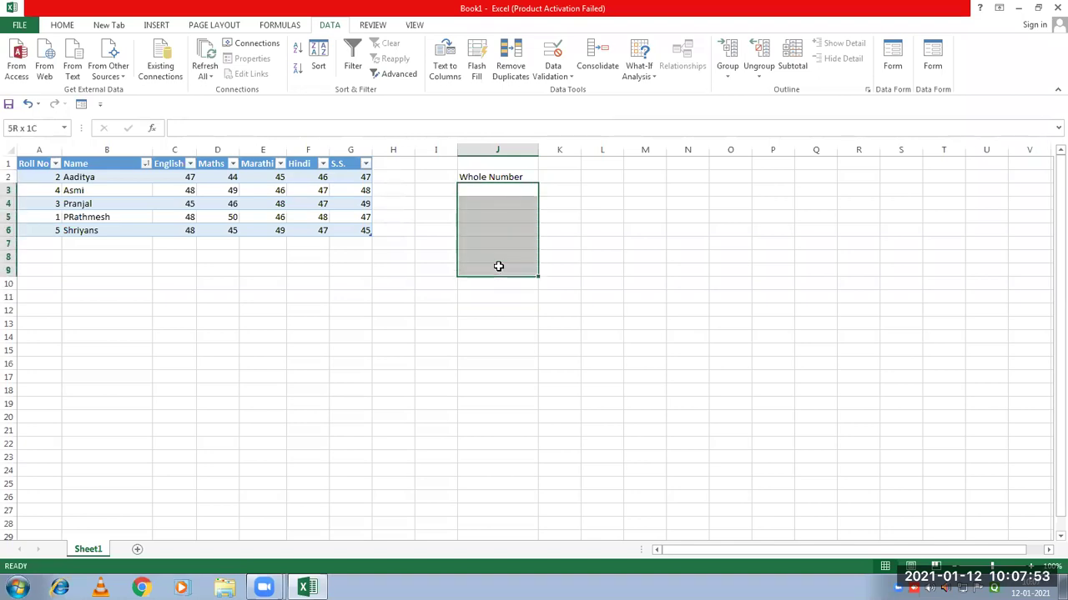
click(568, 76)
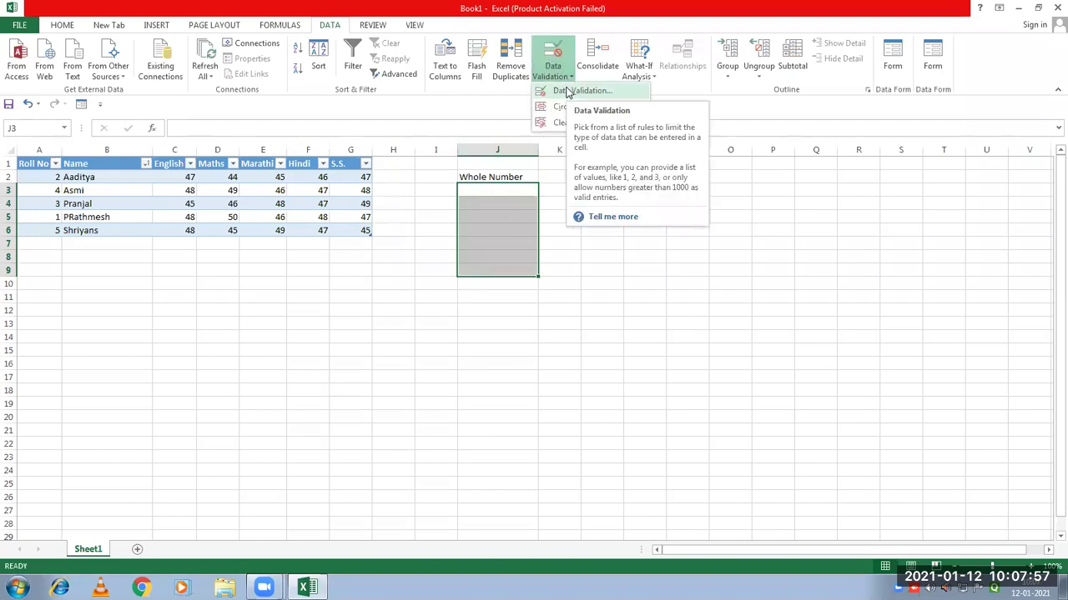
click(576, 91)
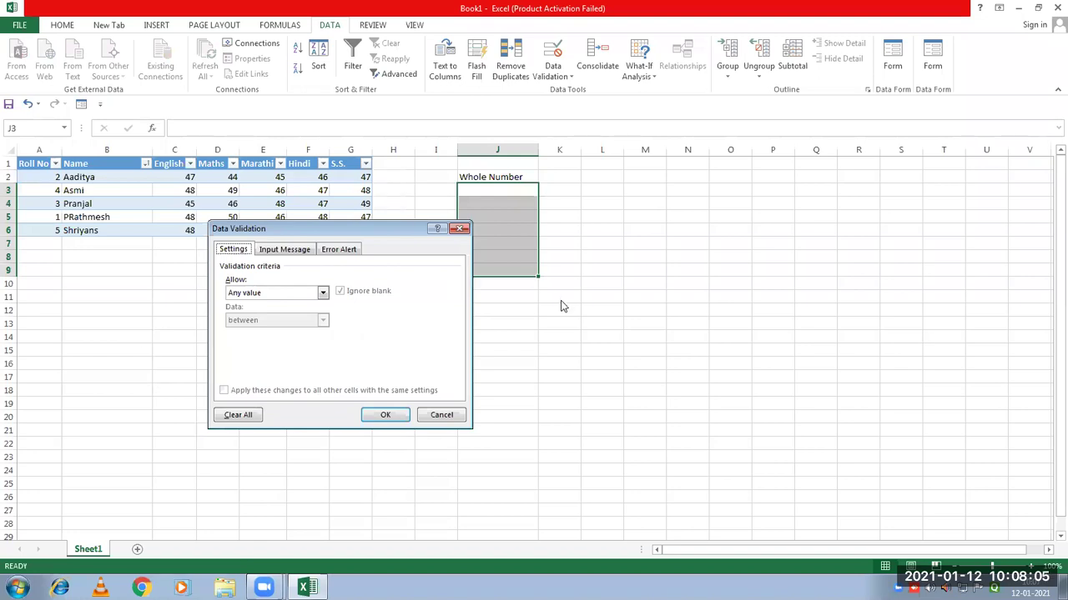
click(323, 294)
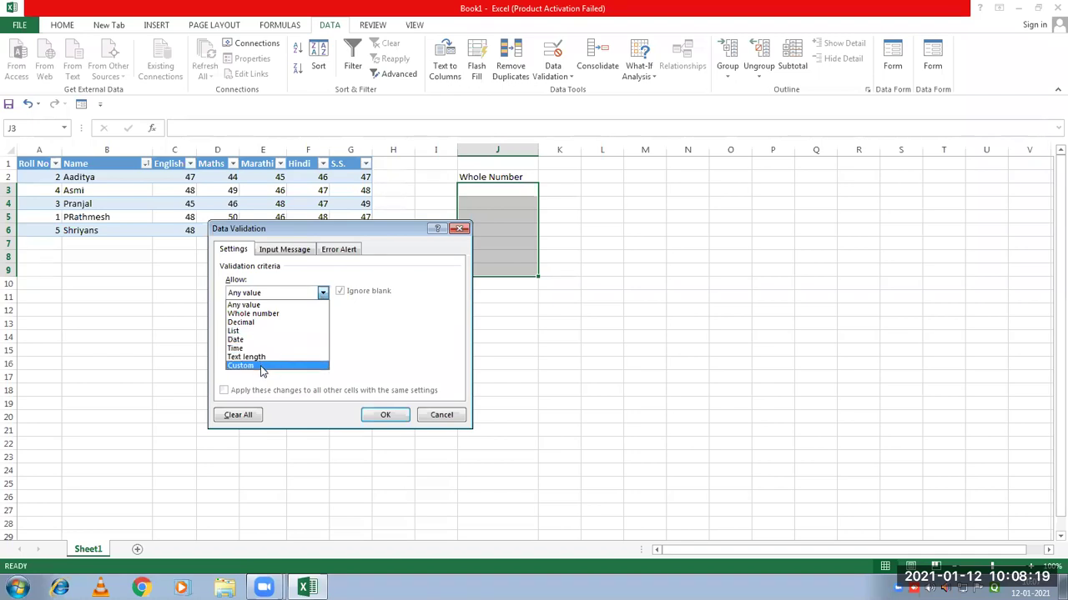
click(257, 315)
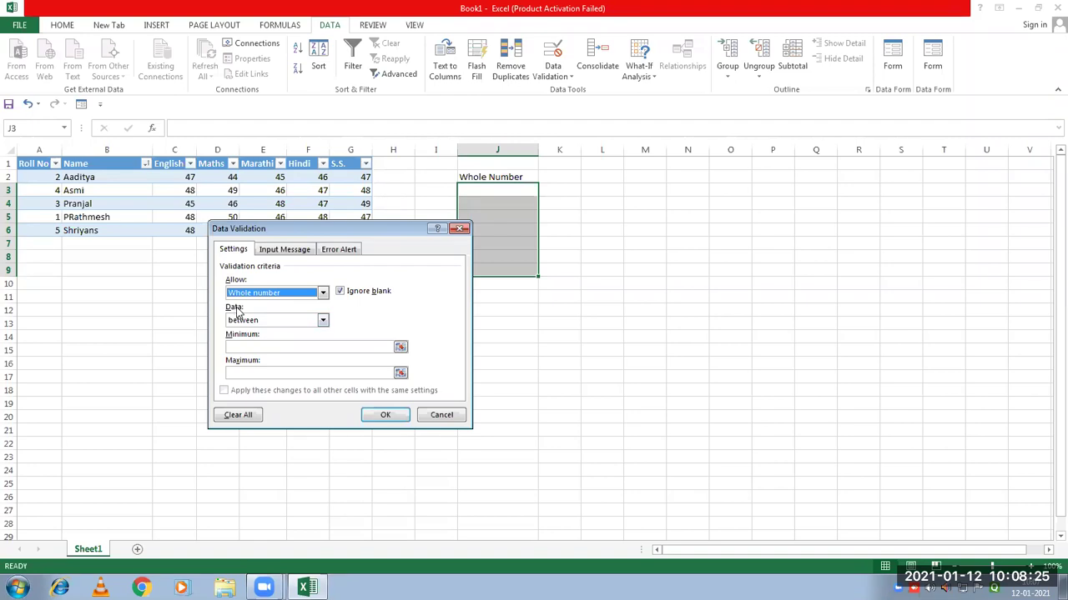
click(326, 320)
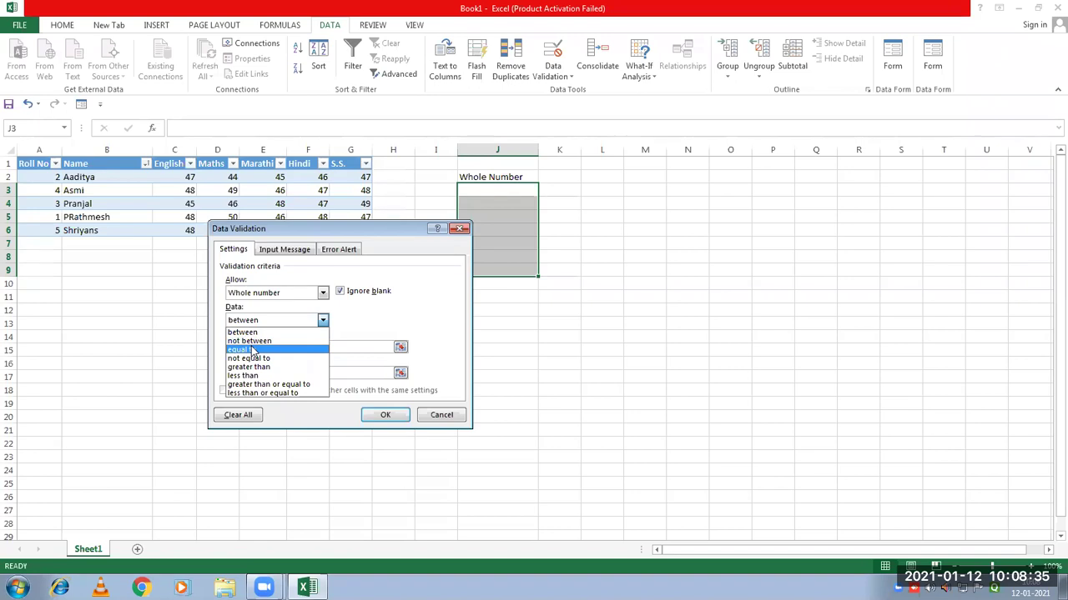
click(366, 303)
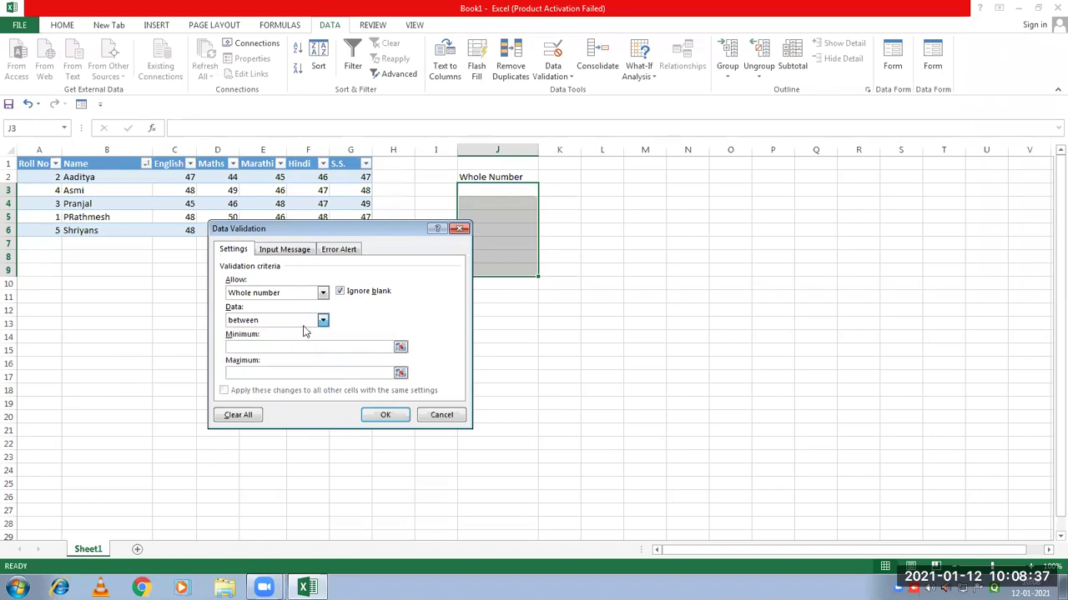
click(262, 346)
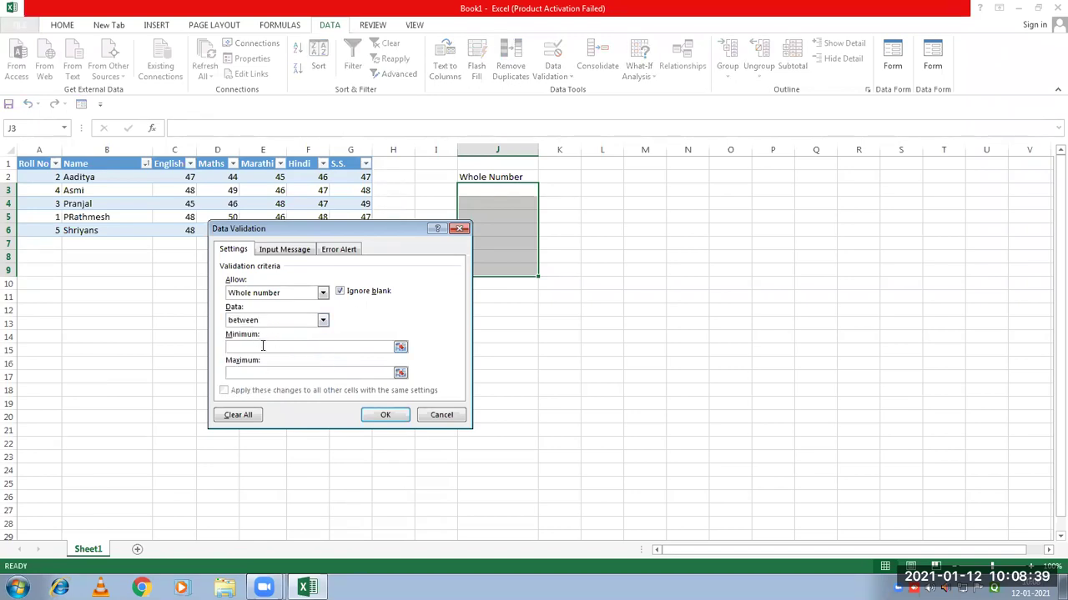
text(10)
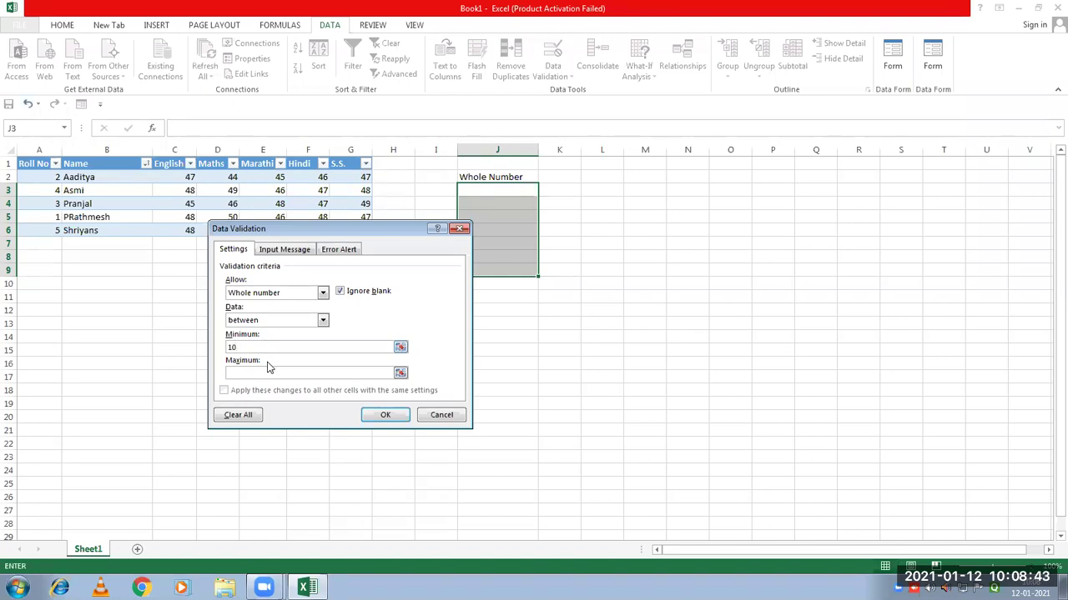
text(50)
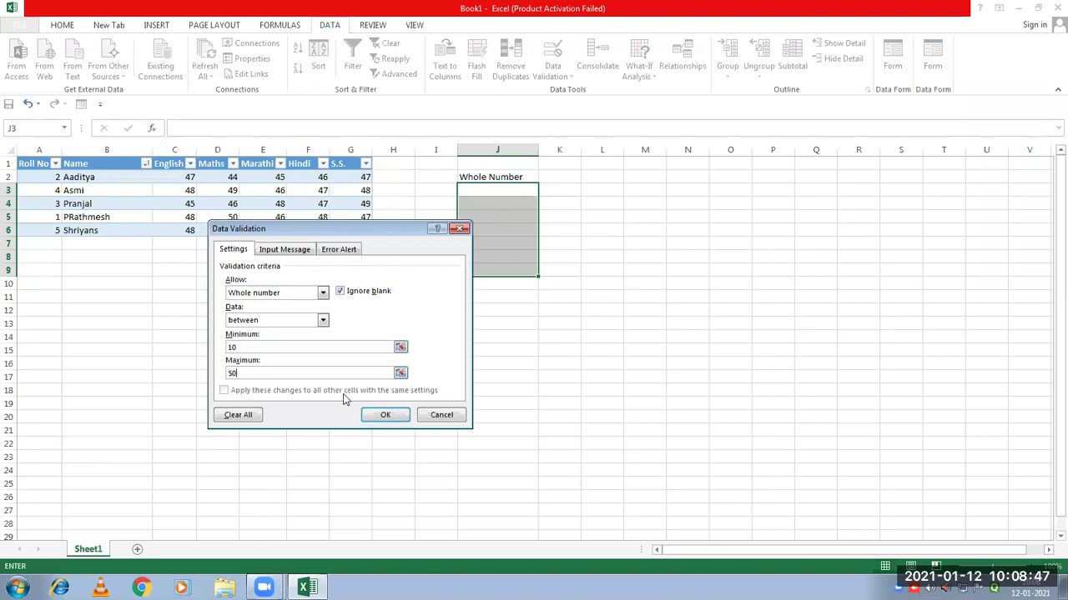
click(383, 416)
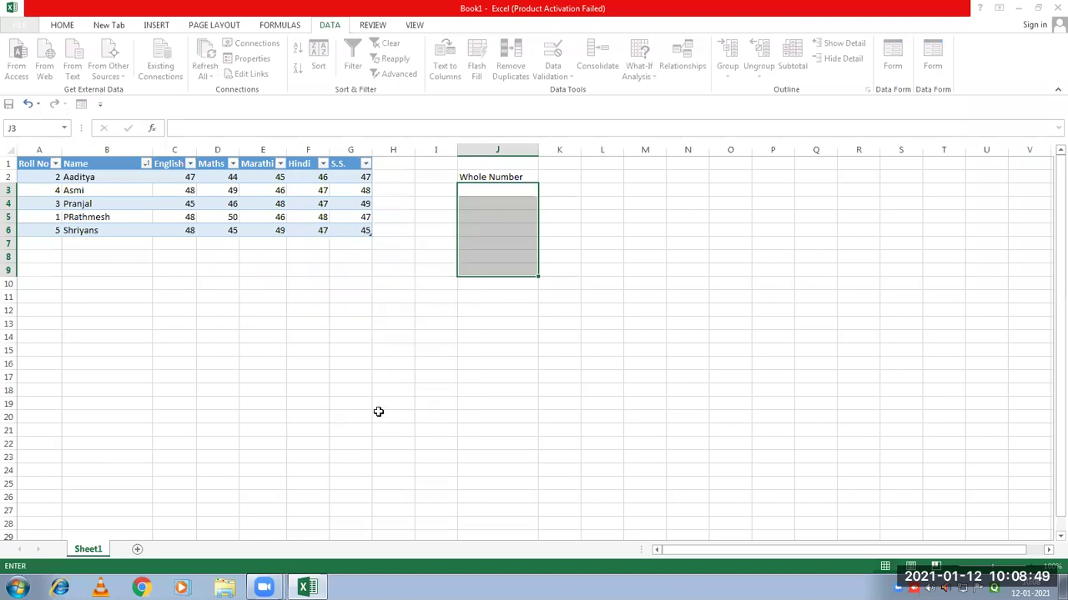
Enter 10 in cell J3, the first cell under the Whole Number heading
click(513, 340)
click(488, 190)
drag(487, 196, 485, 268)
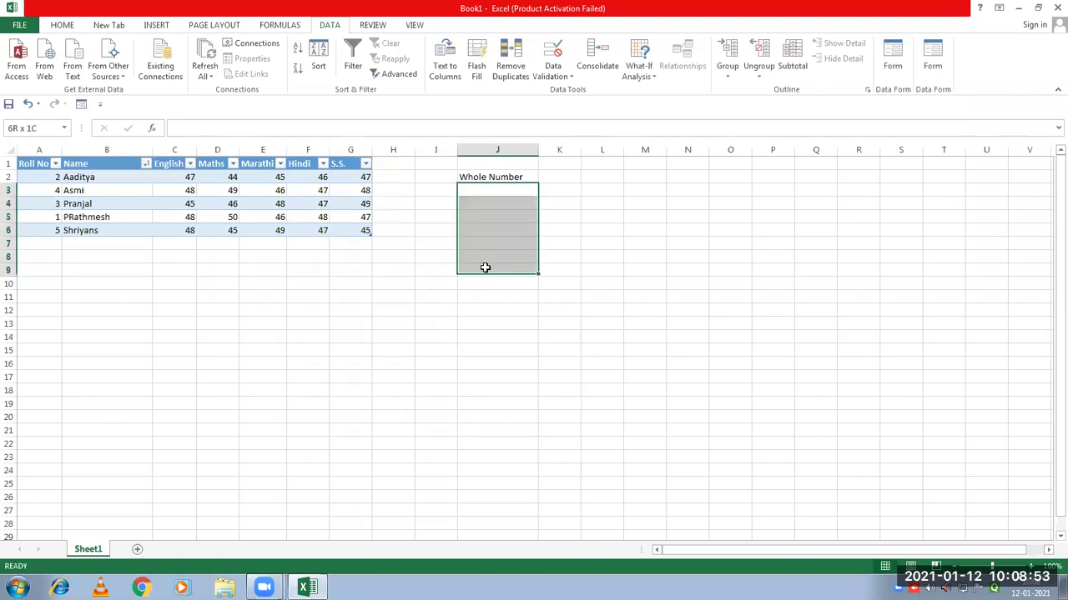
click(502, 190)
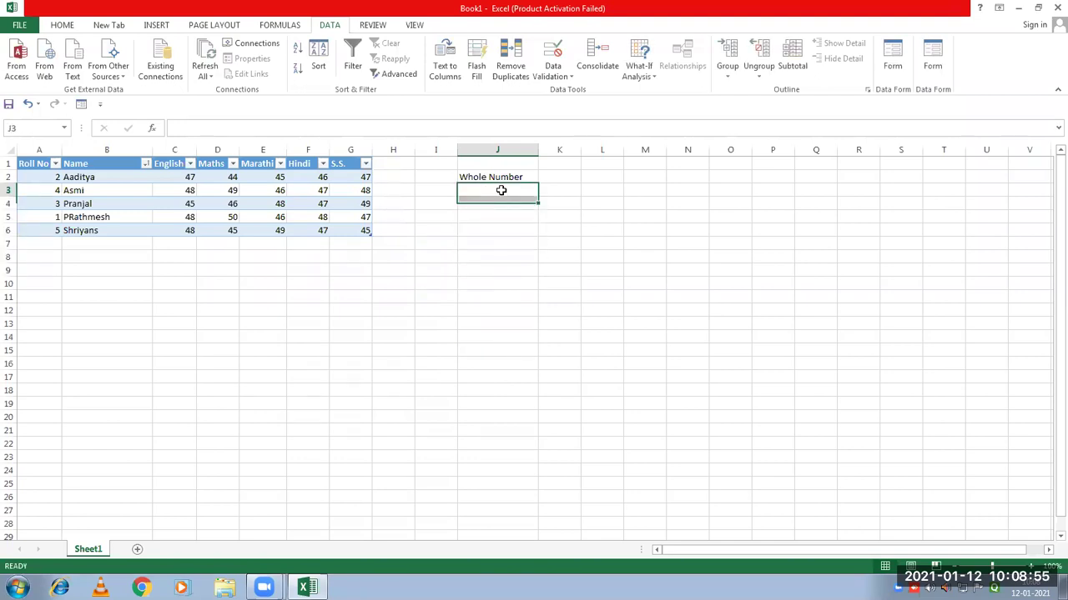
text(10)
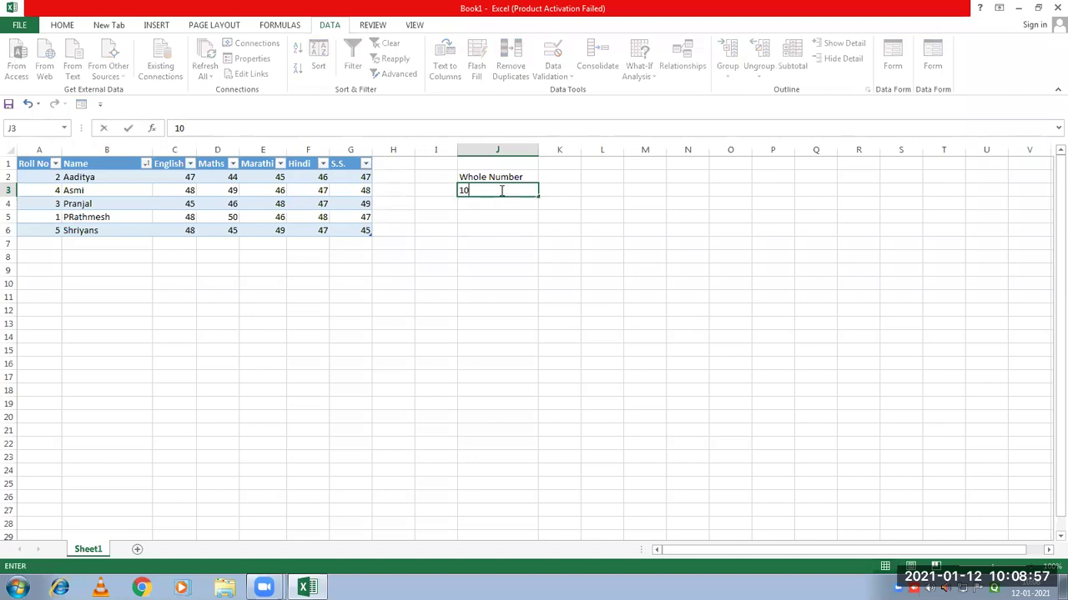
key(Return)
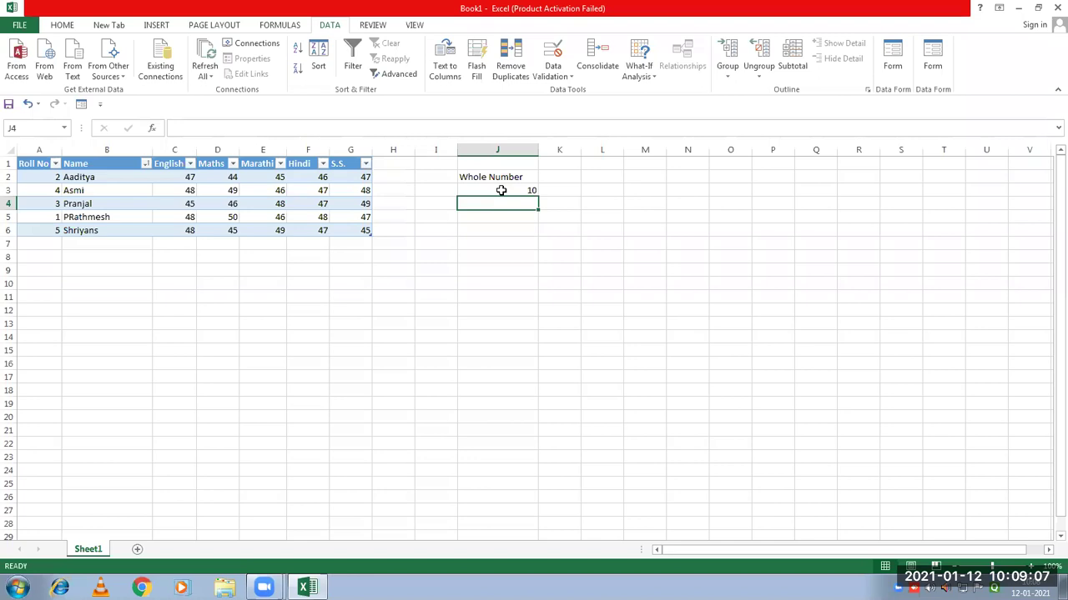
Test the validation in cell J4 with 5, cancel that entry, and enter 50 instead
text(5)
key(Return)
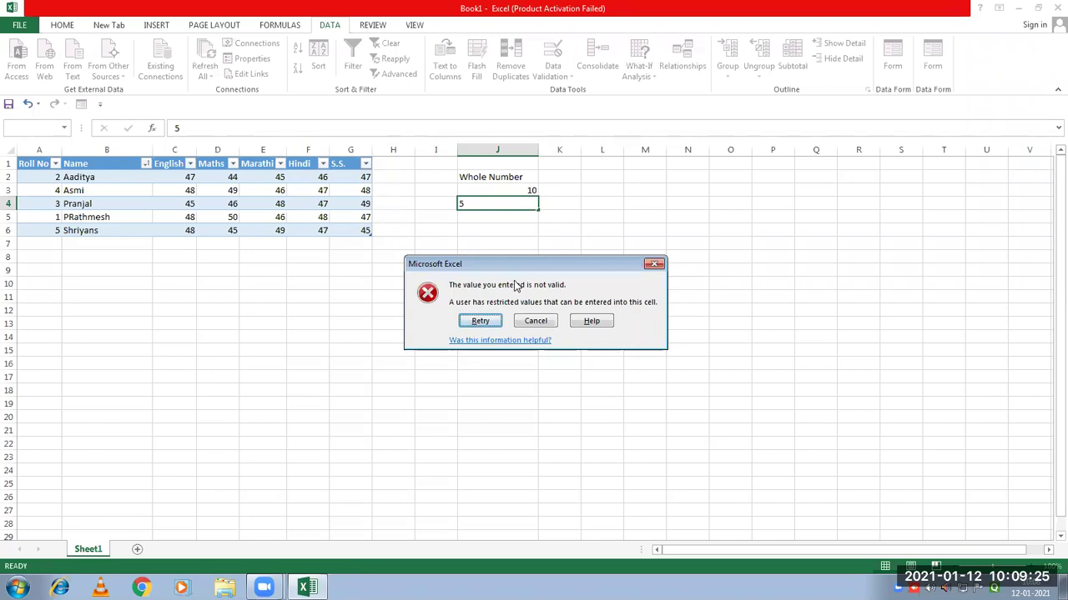
click(654, 263)
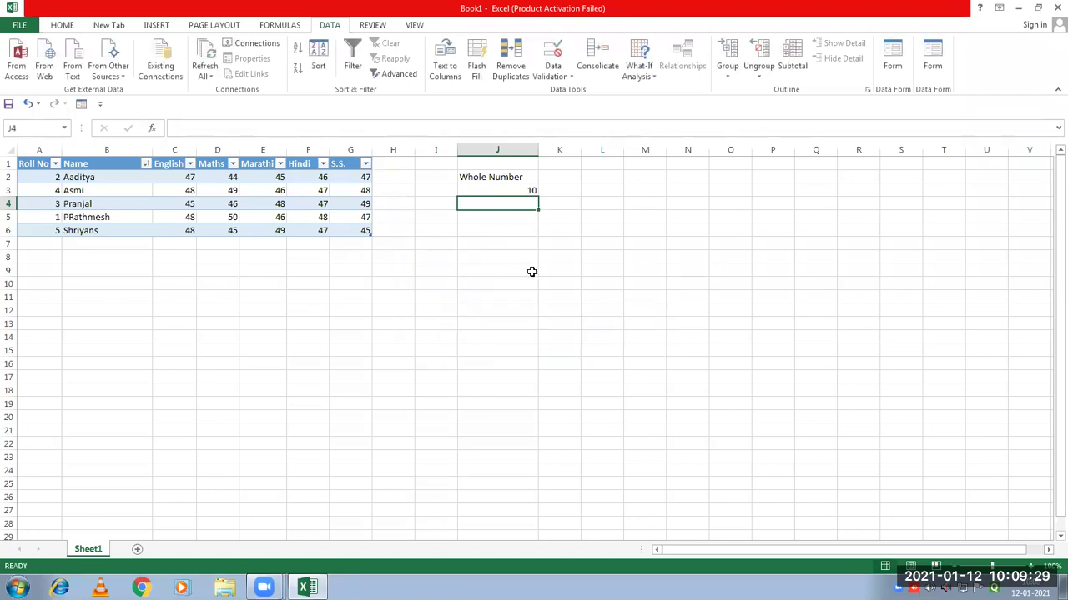
text(50)
key(Return)
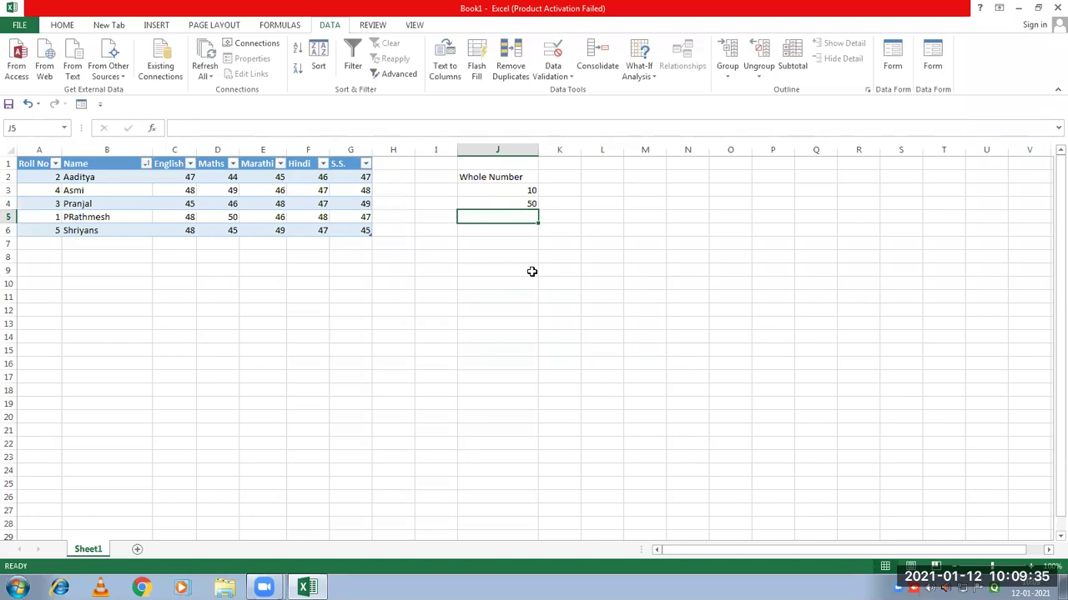
Try to enter 59 in cell J5 to test the upper limit, and cancel the entry
text(5)
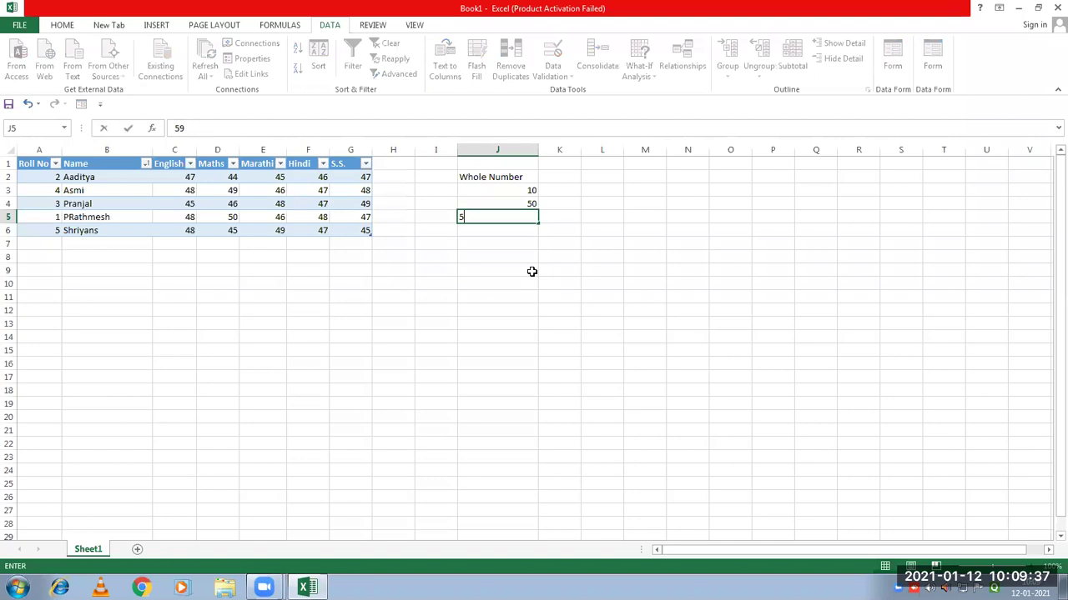
text(9)
key(Return)
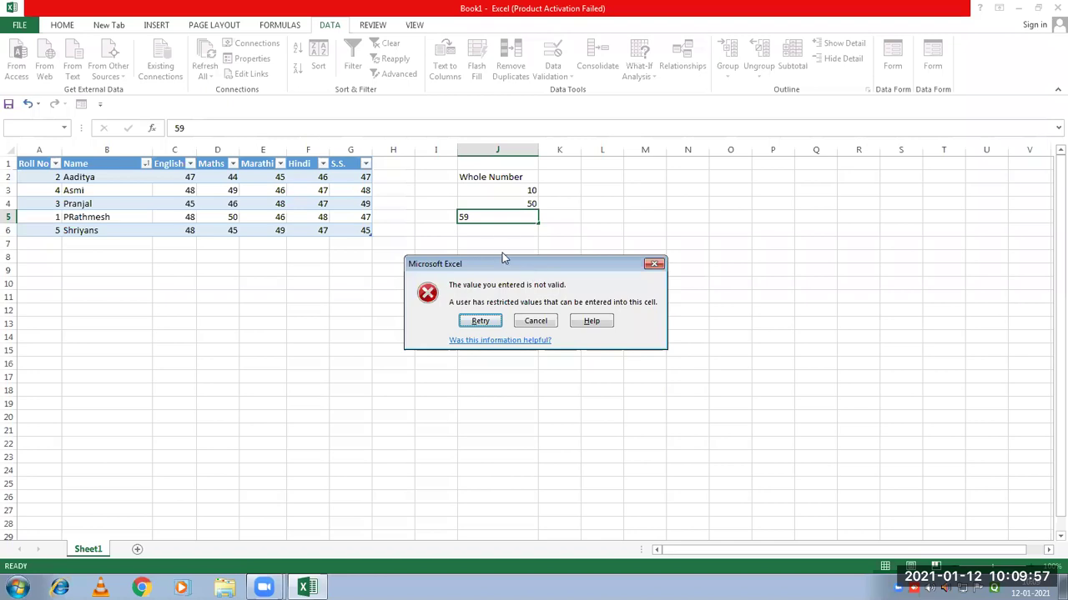
click(653, 266)
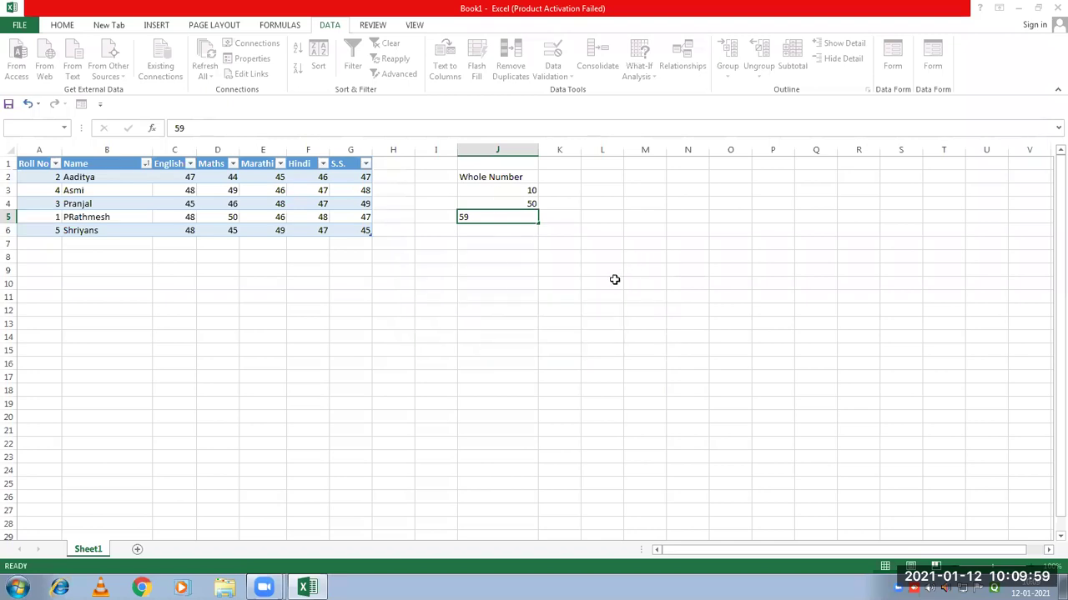
View the value types that data validation can allow for cell J5 and close the settings without changes
click(564, 72)
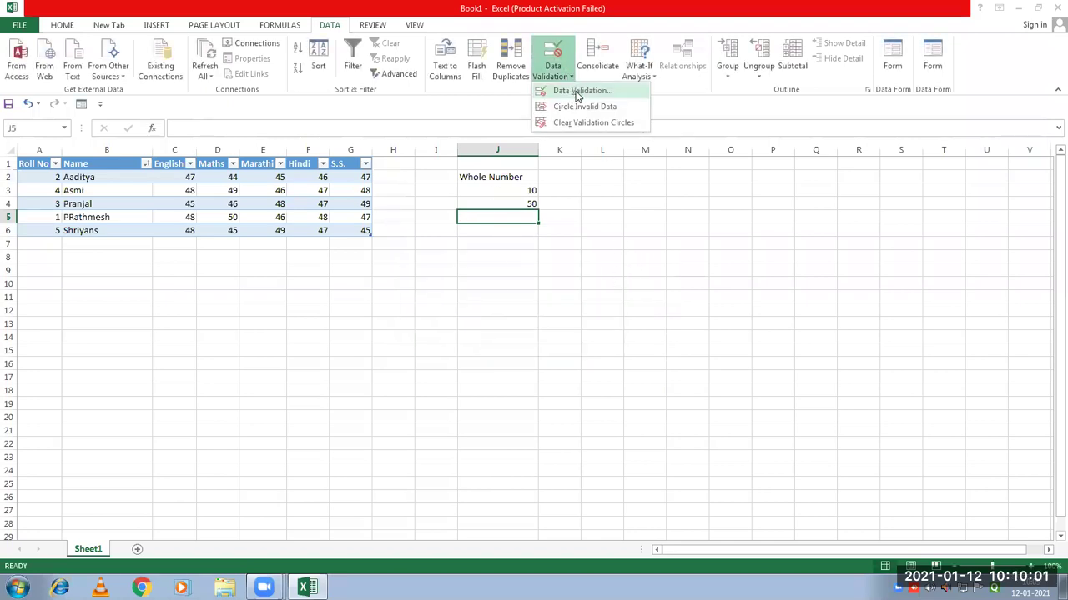
click(576, 95)
click(322, 293)
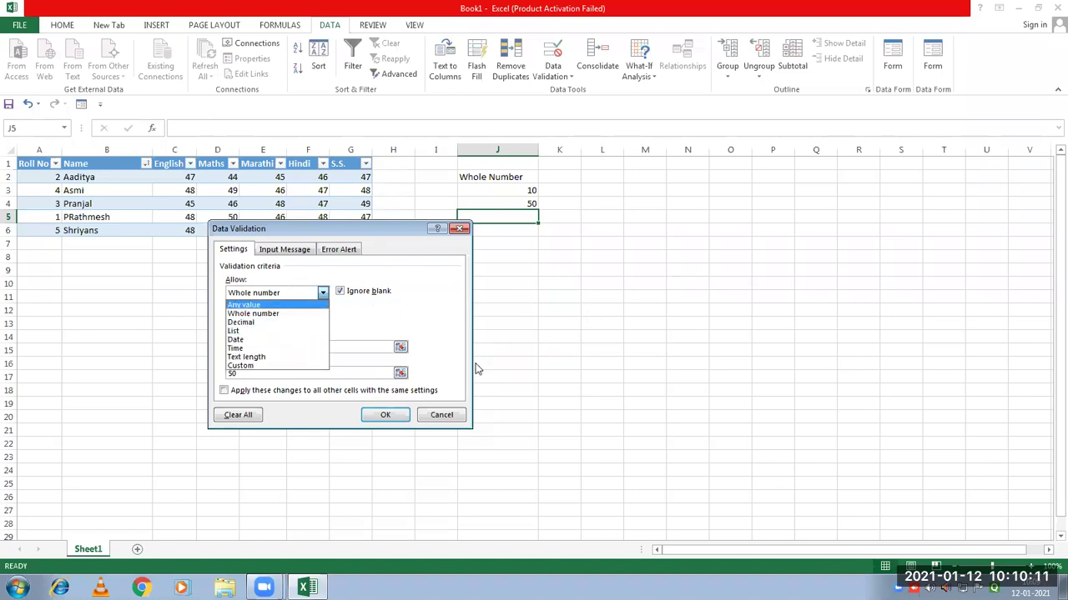
click(433, 415)
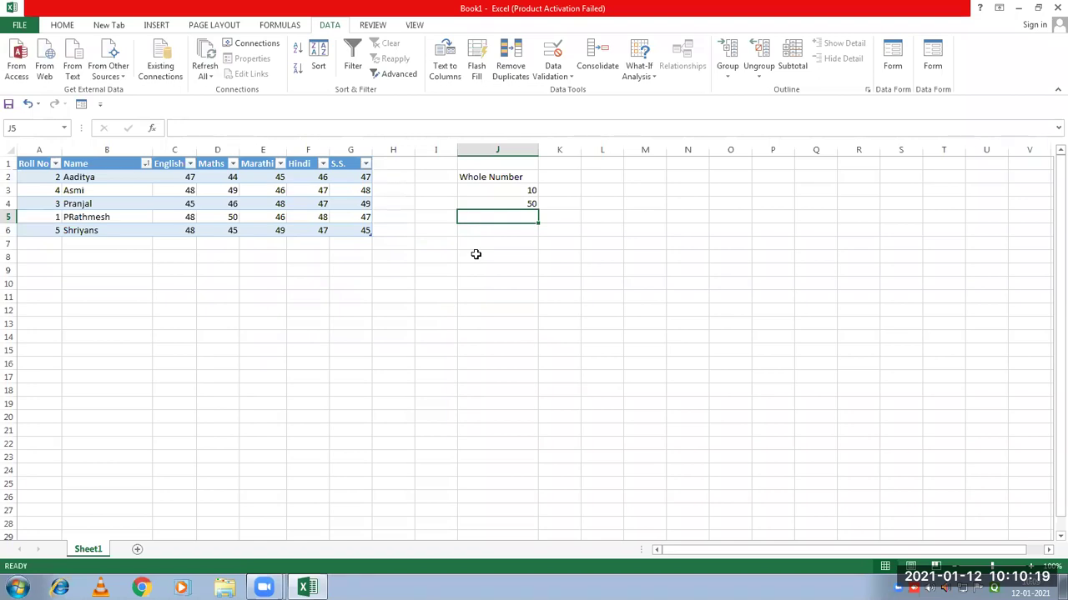
click(290, 445)
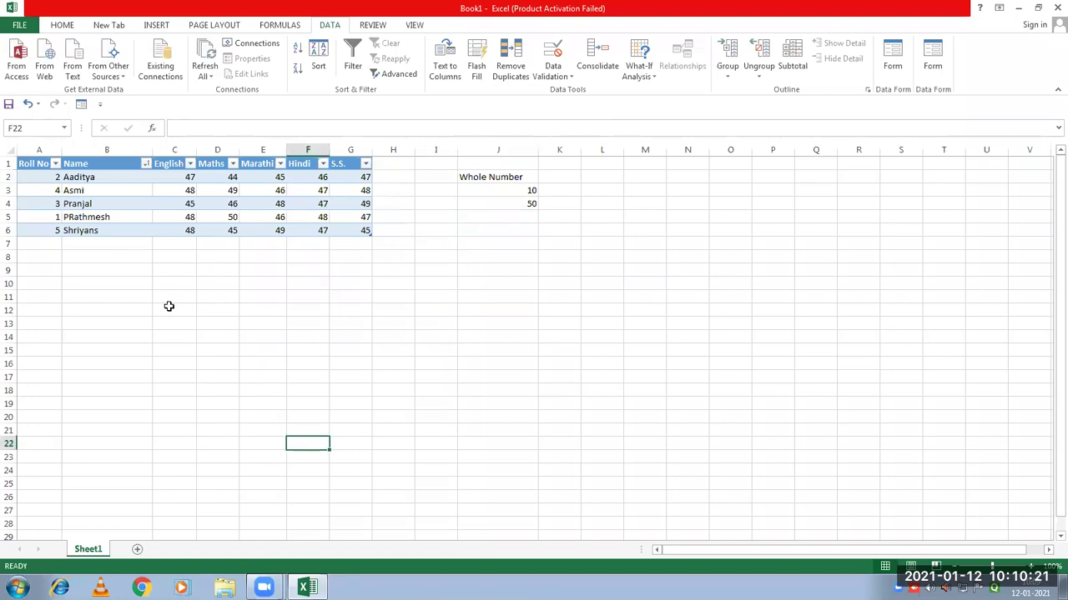
Preview the 100% Stacked Column chart for the marks table without inserting it
click(119, 177)
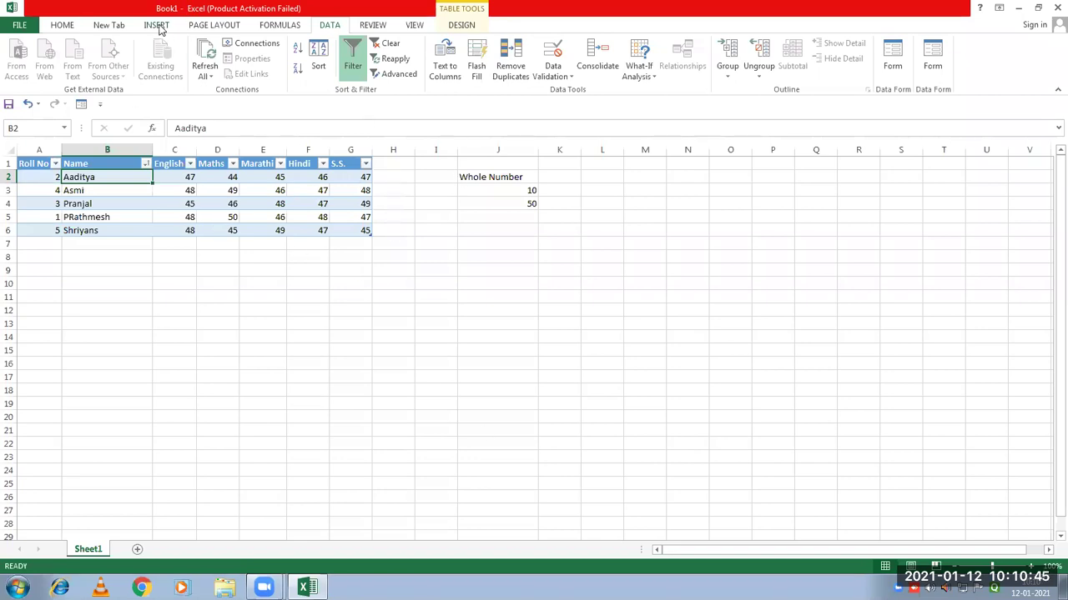
click(158, 26)
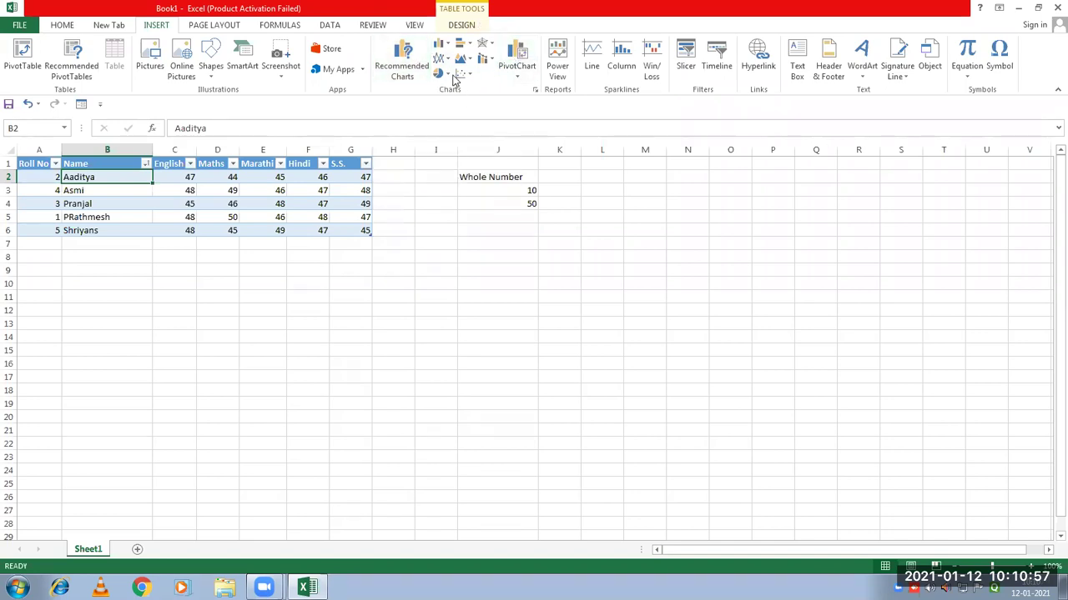
click(444, 45)
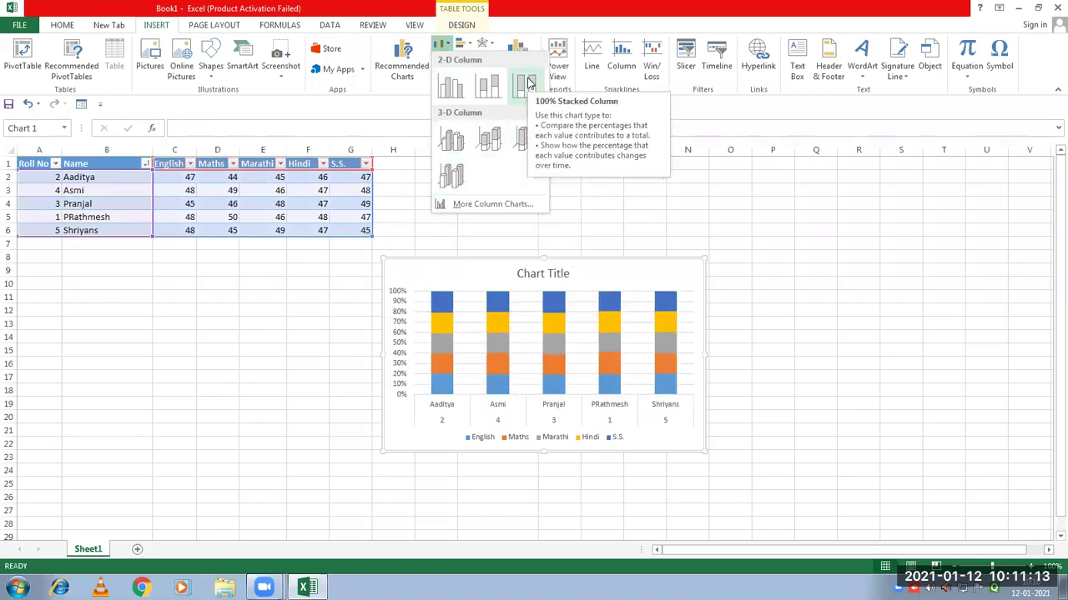
key(Escape)
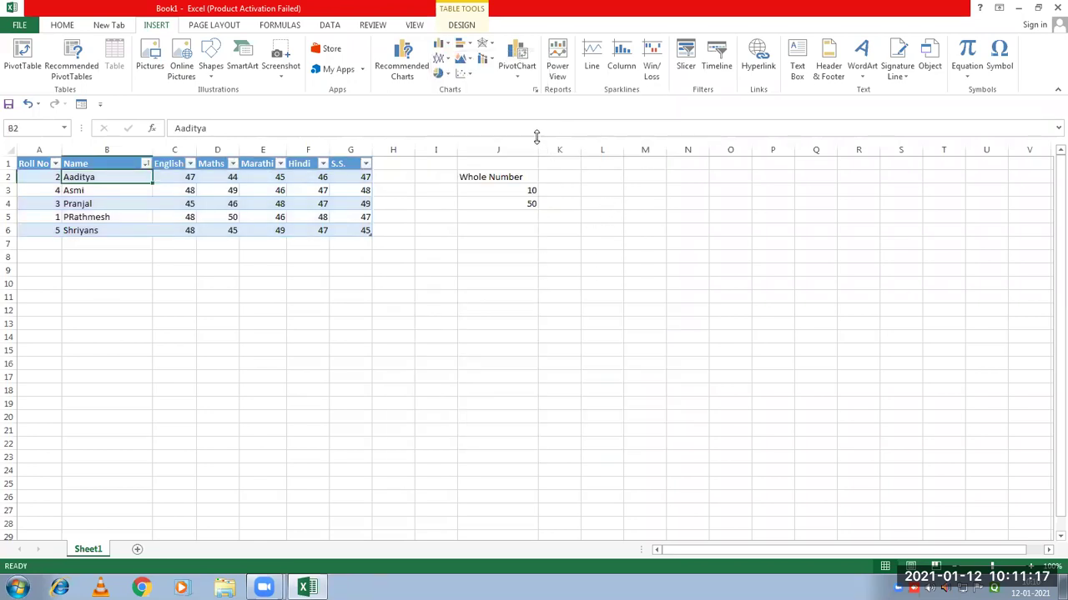
Insert a PivotChart based on Table1 in a new worksheet
click(518, 77)
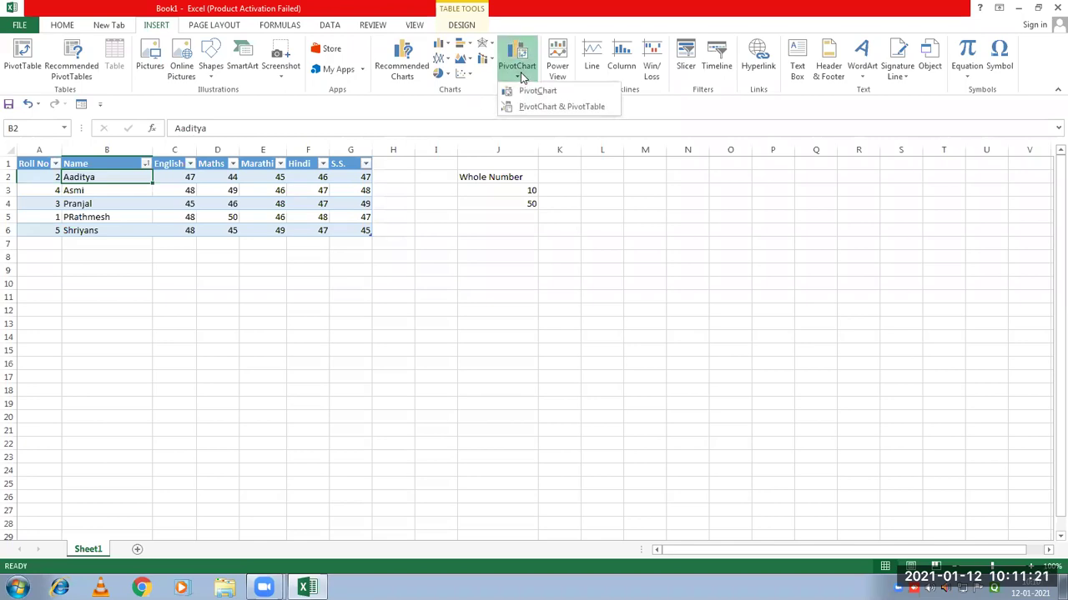
click(523, 93)
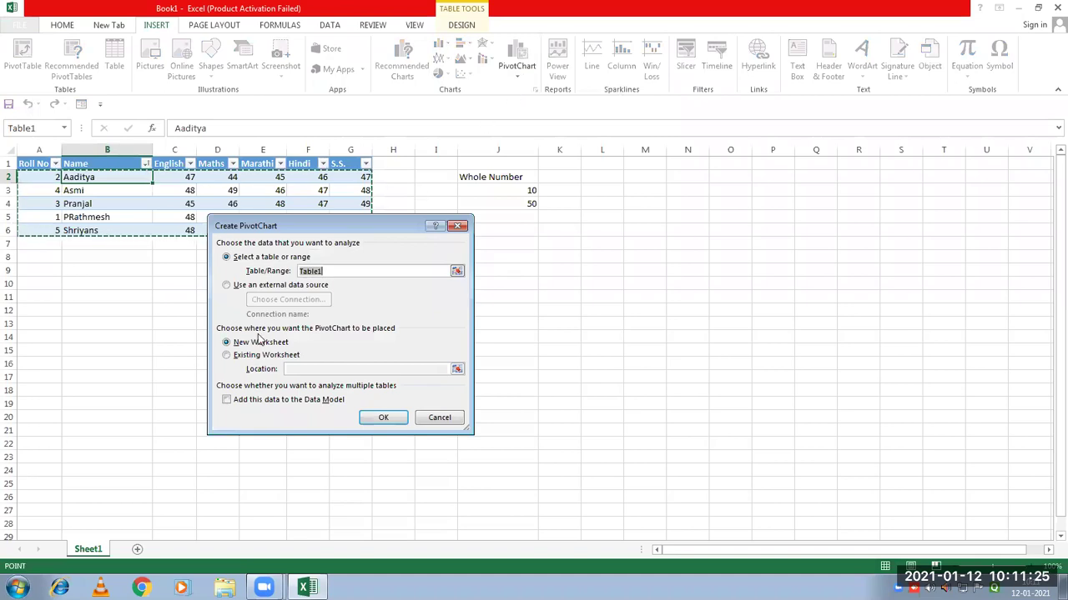
click(377, 417)
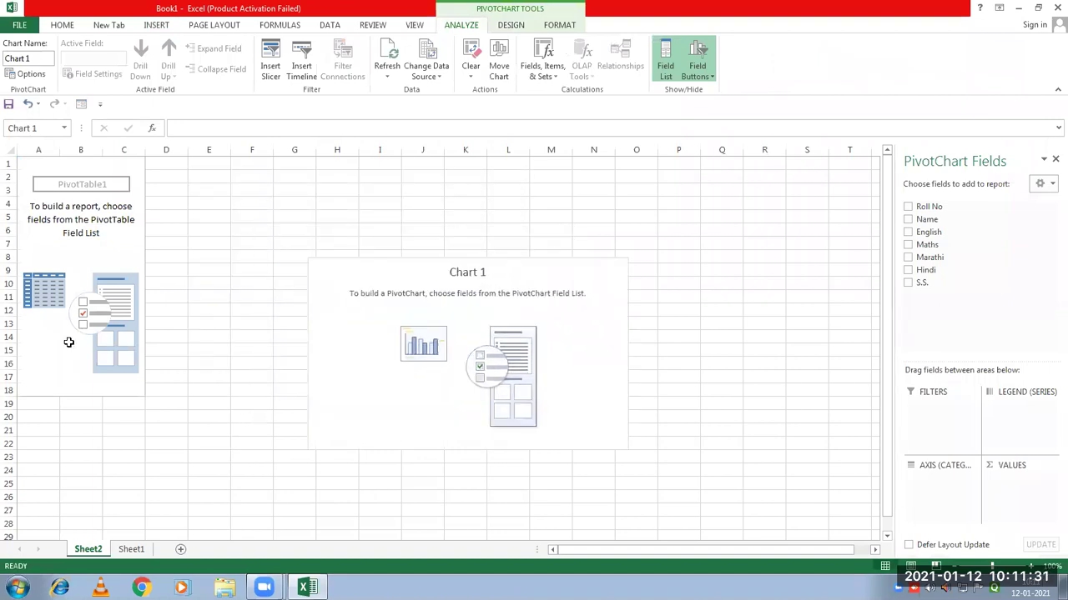
Undo the PivotChart insertion and return to the marks table on Sheet1
click(204, 325)
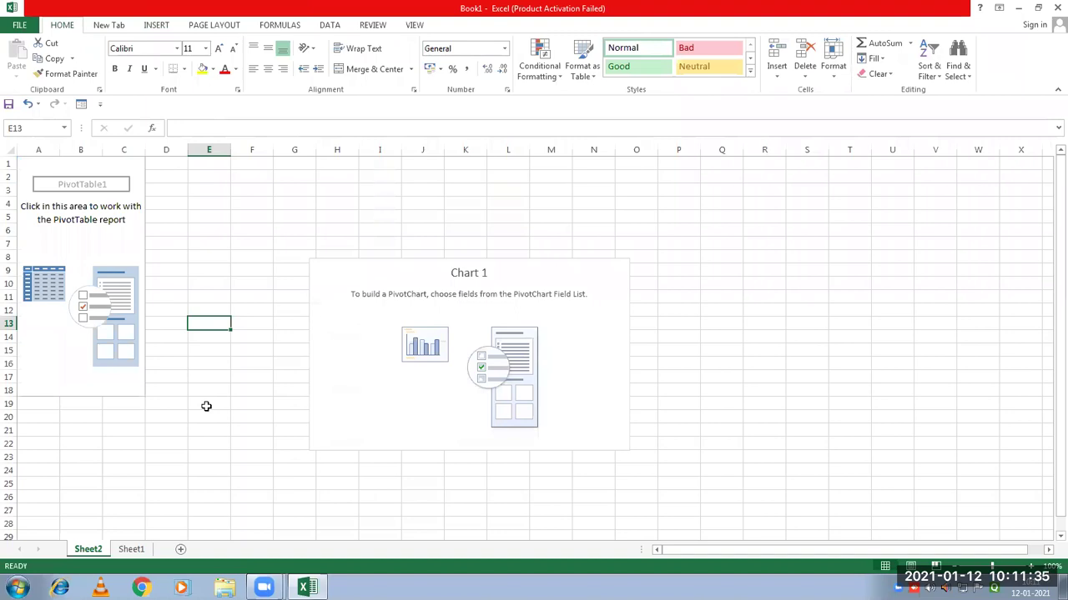
key(ctrl+z)
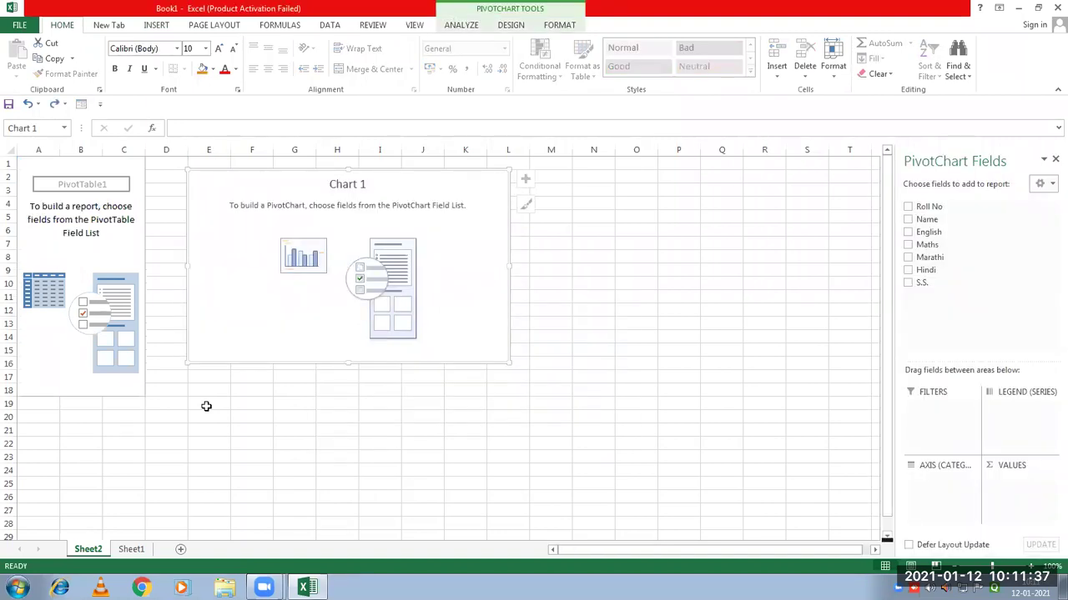
key(ctrl+z)
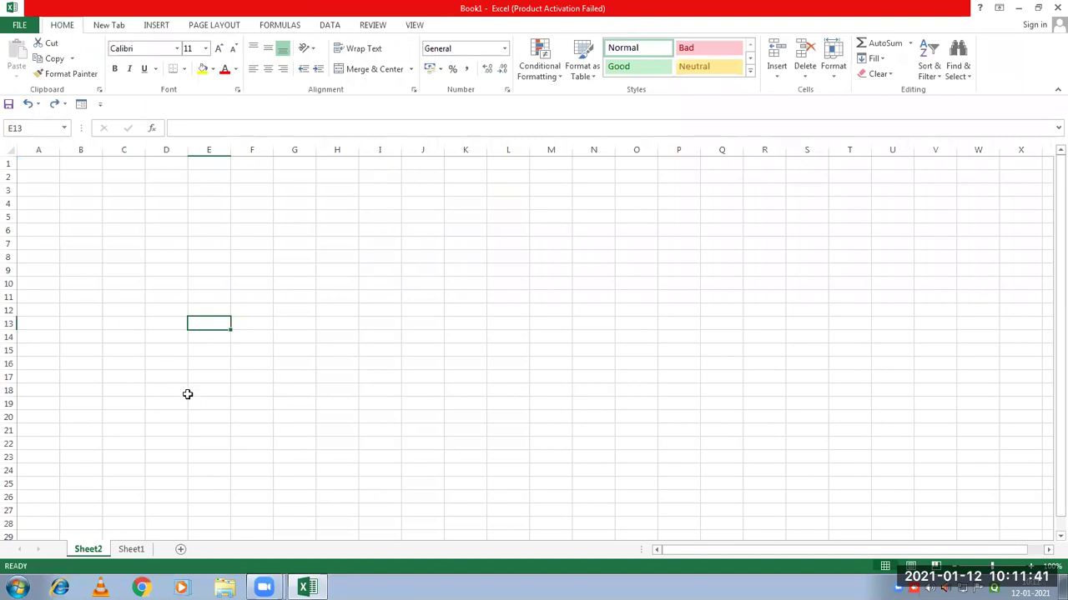
key(ctrl+Page_Down)
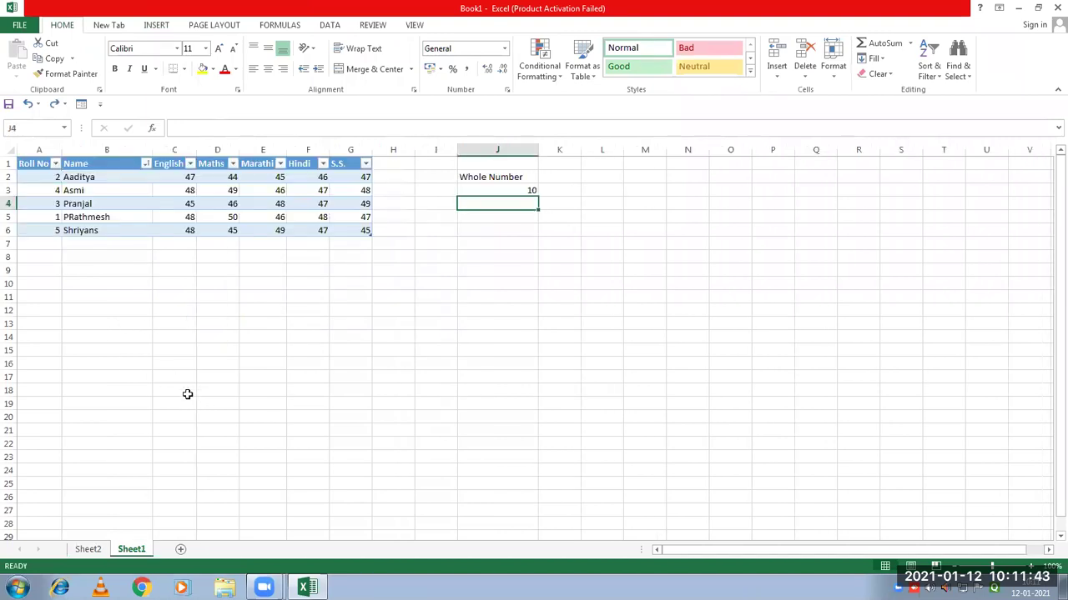
click(299, 404)
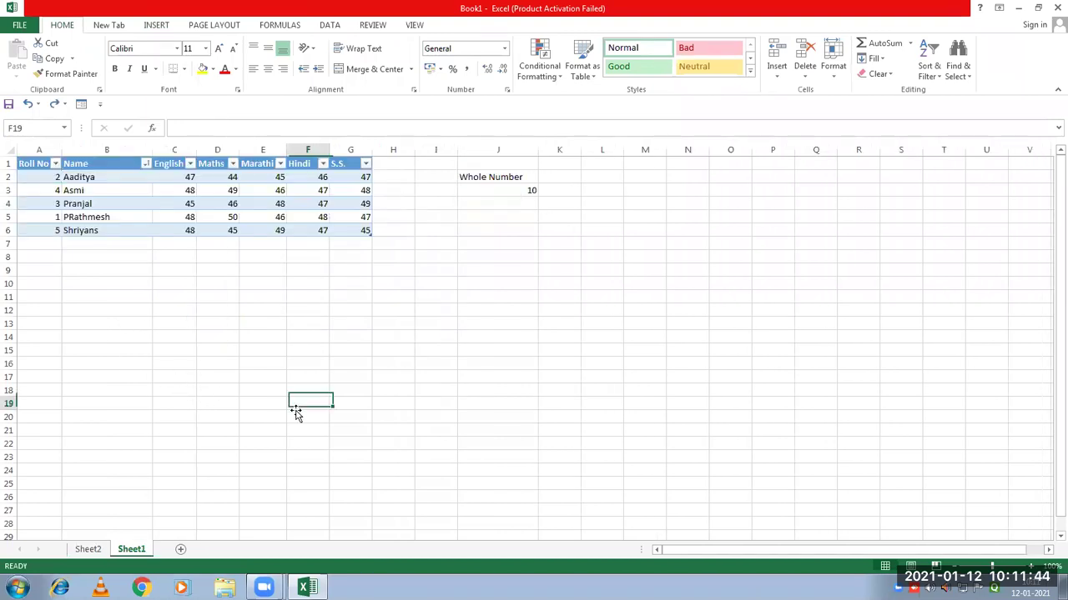
Insert a 2-D pie chart from the marks table, view it, and delete it
click(97, 178)
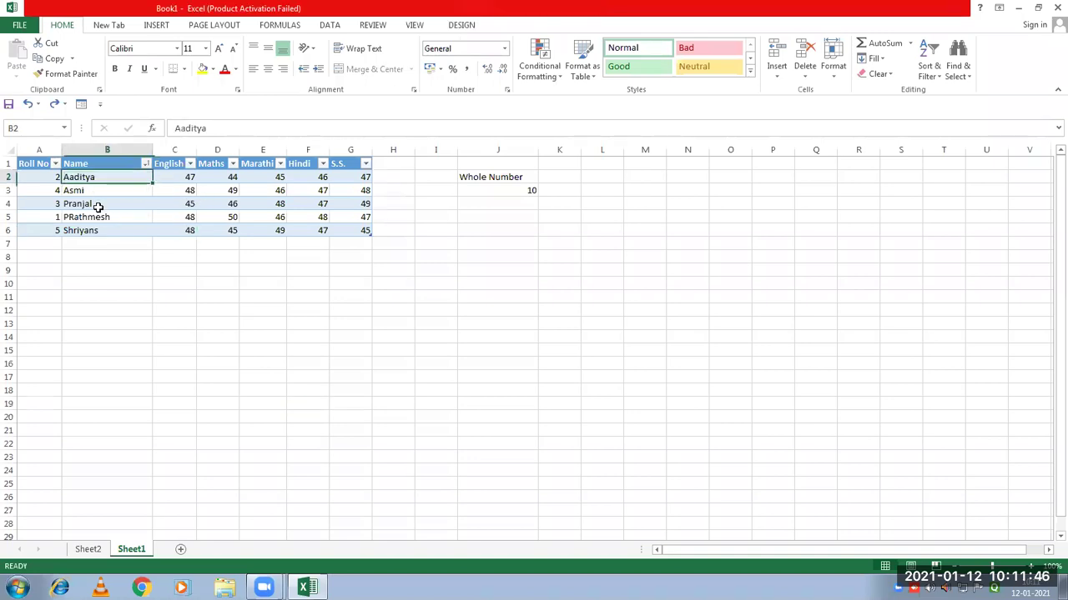
click(148, 26)
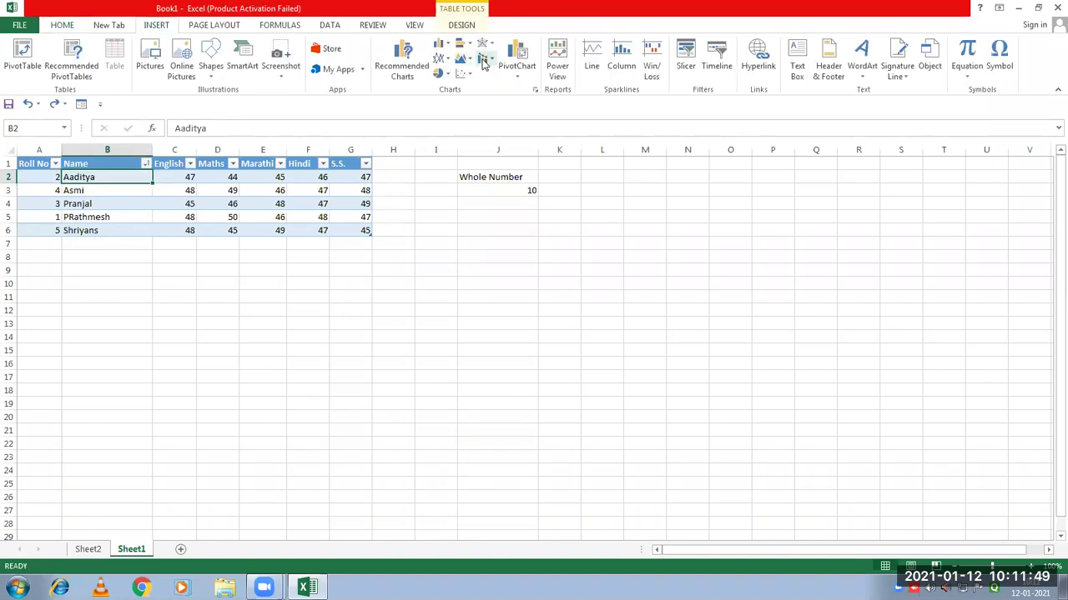
click(440, 74)
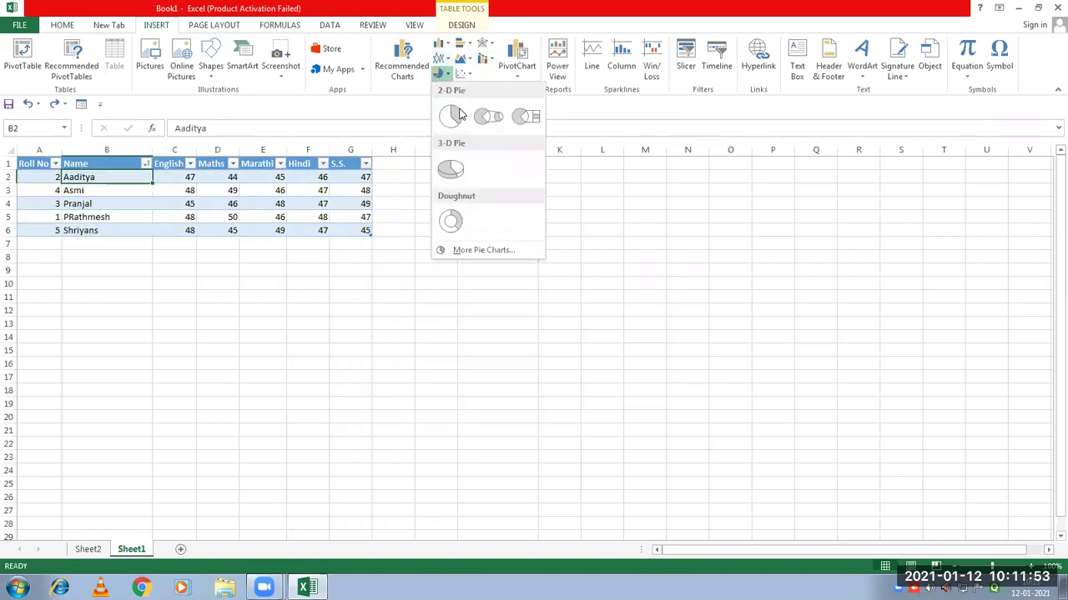
click(459, 115)
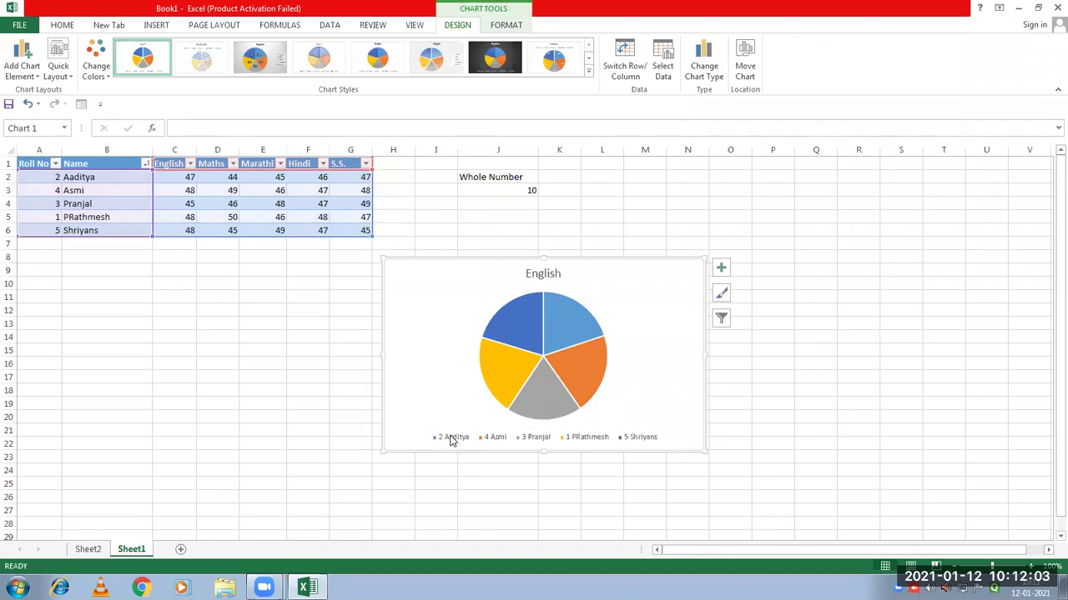
mouse_move(575, 369)
key(Delete)
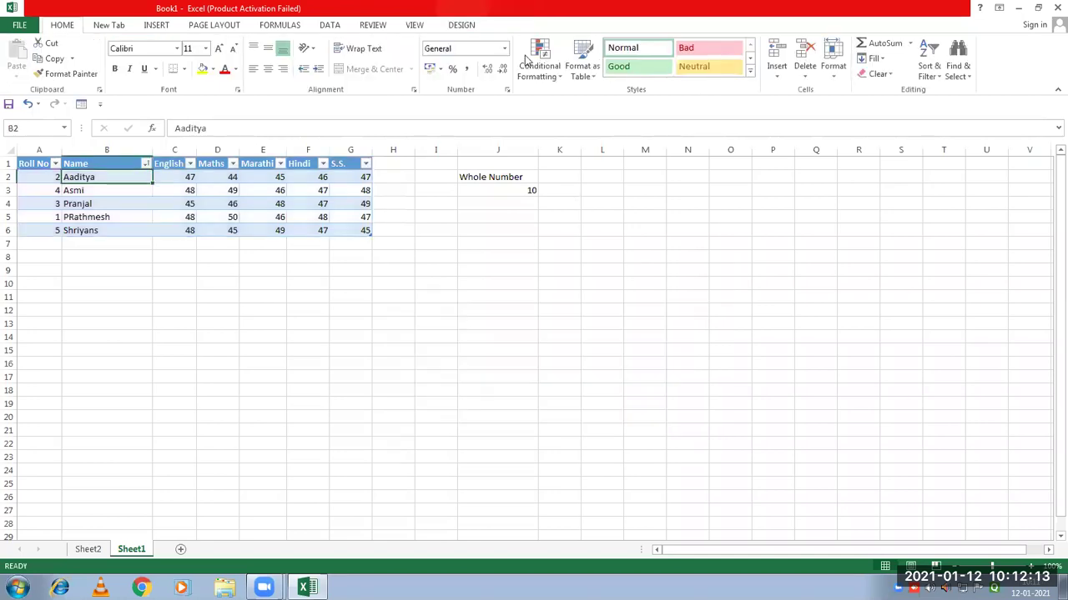
Insert a 2-D clustered column chart of the students' marks from the table
click(153, 27)
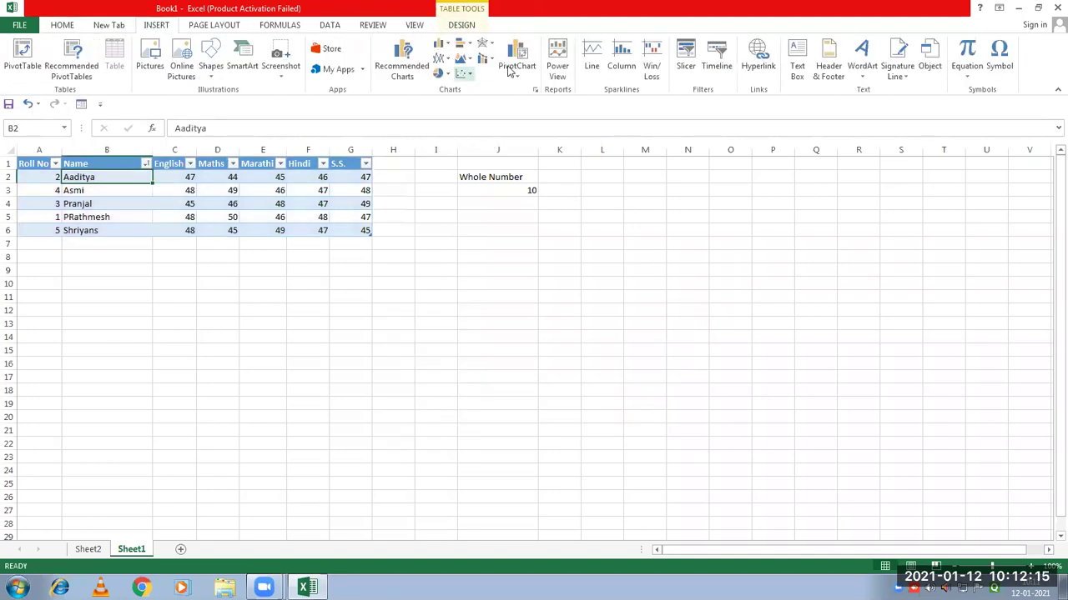
click(443, 45)
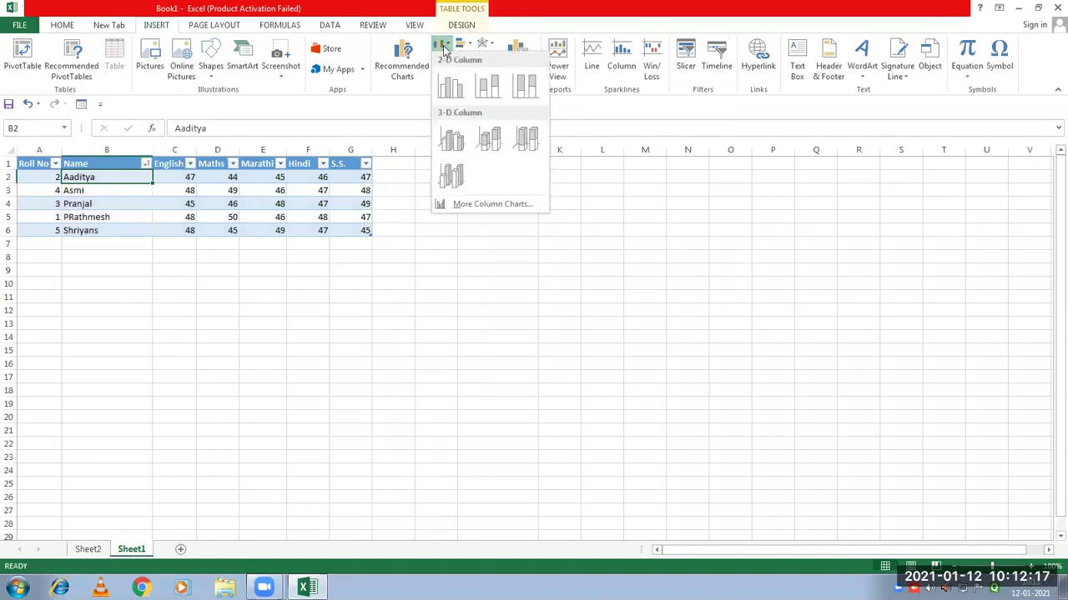
click(451, 85)
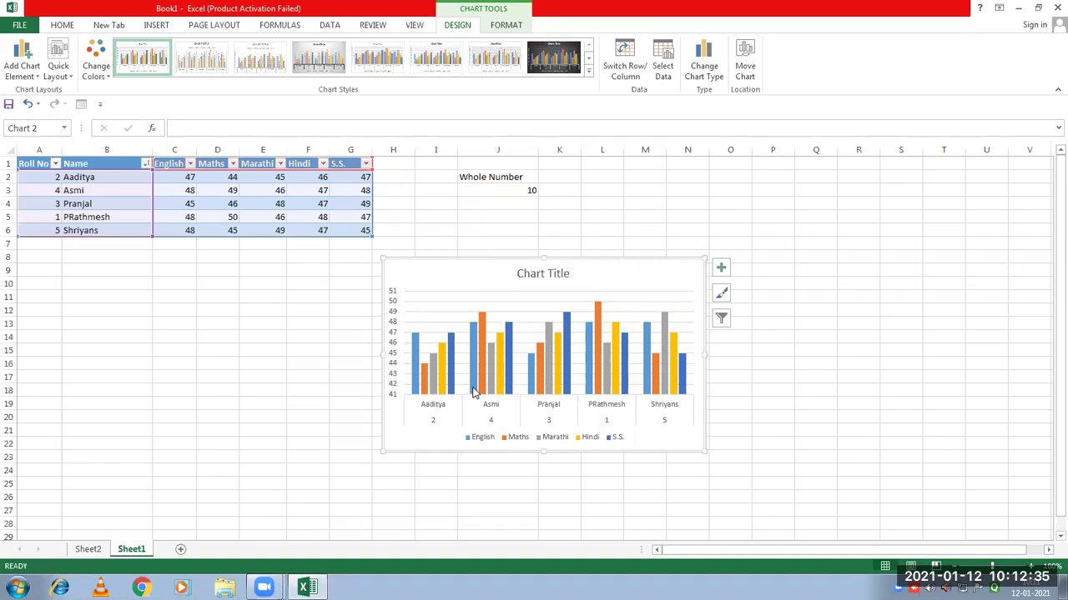
mouse_move(473, 392)
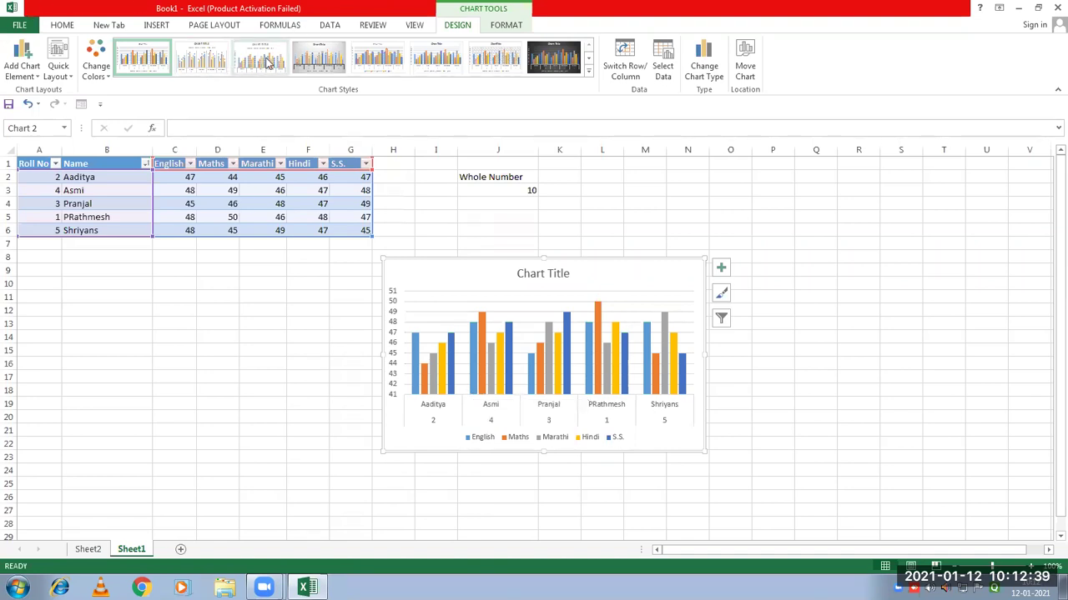
Preview the line, pie, bar, area, stock and scatter types for the column chart, cancel the change, and deselect the chart
click(157, 25)
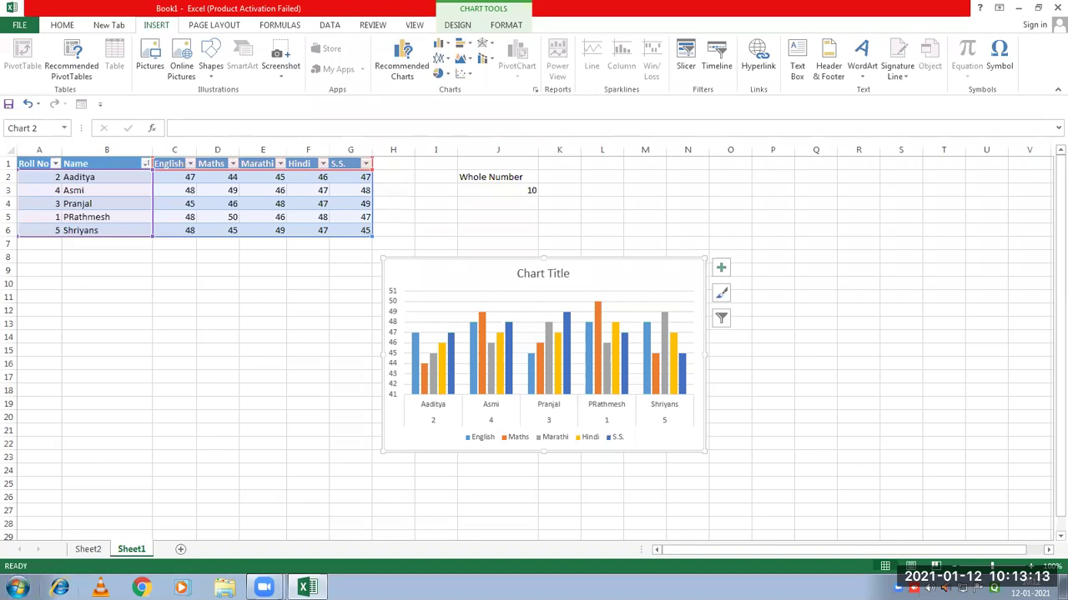
mouse_move(264, 587)
mouse_move(573, 352)
click(556, 359)
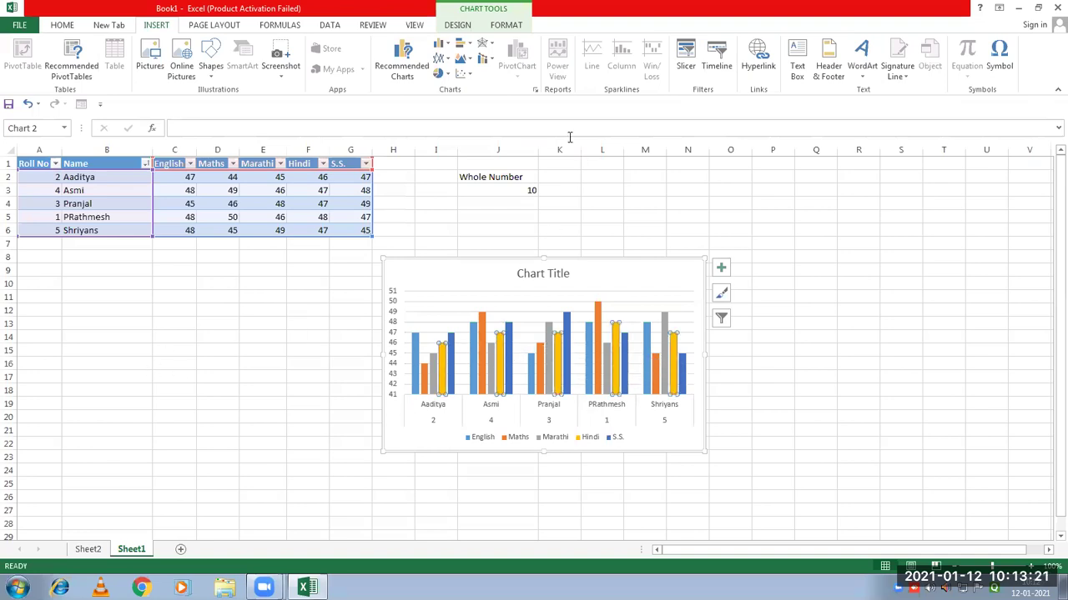
click(535, 91)
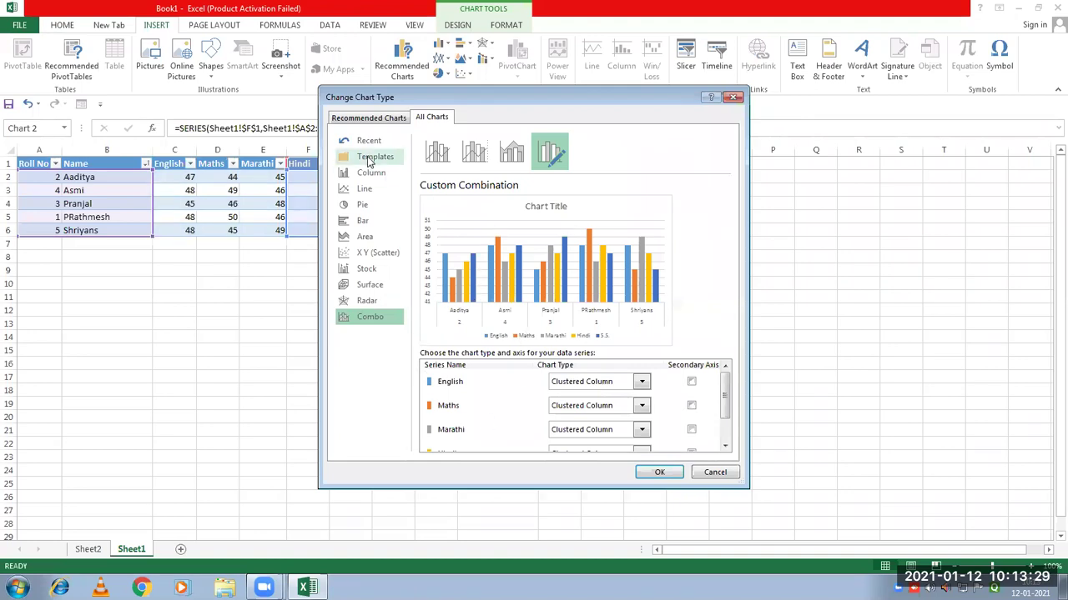
click(360, 189)
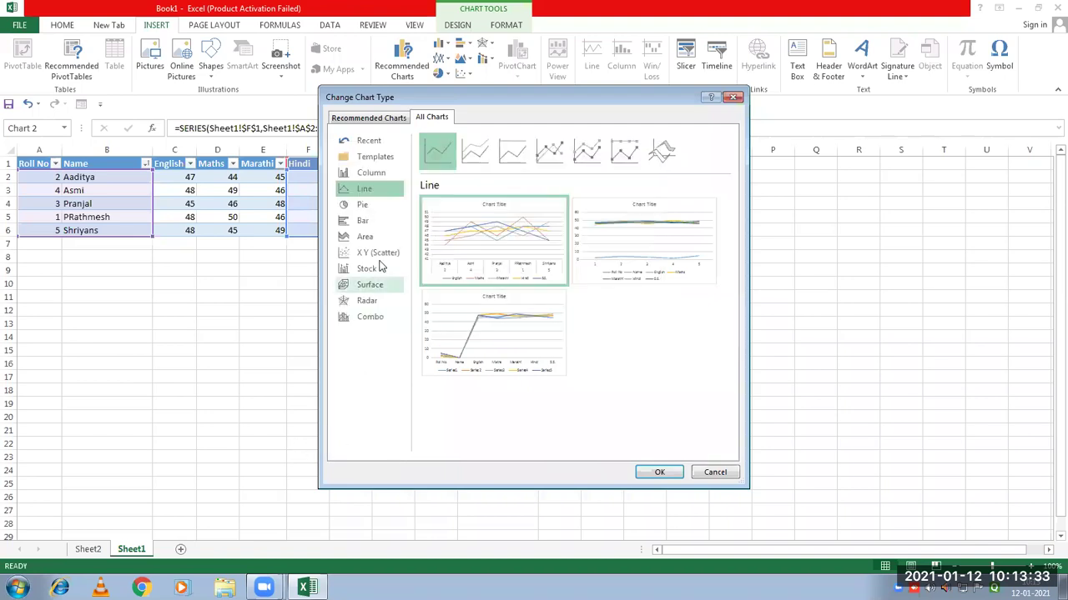
click(362, 206)
click(364, 224)
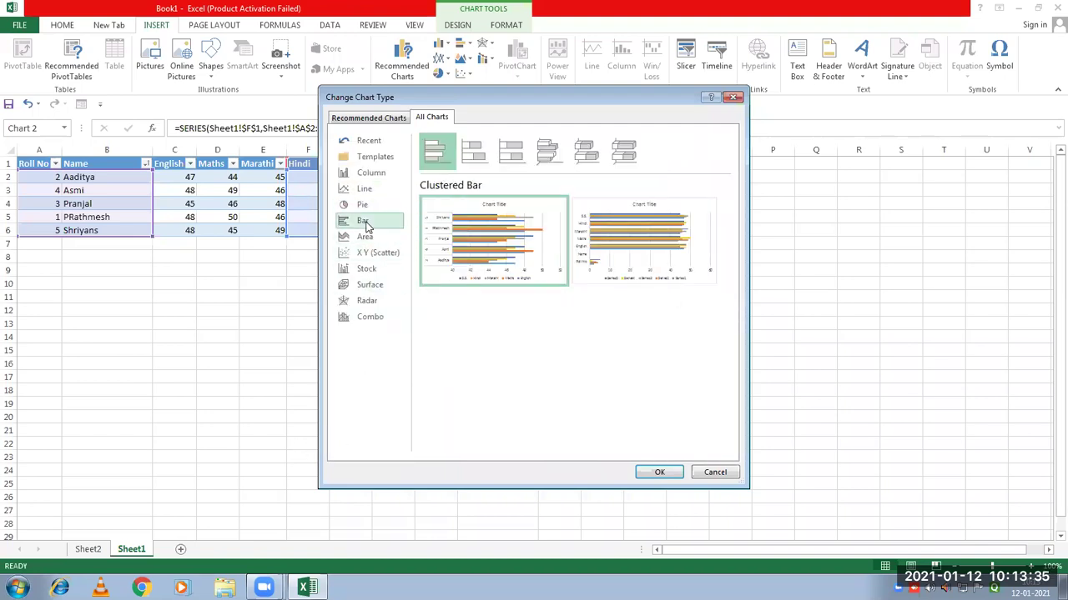
click(365, 236)
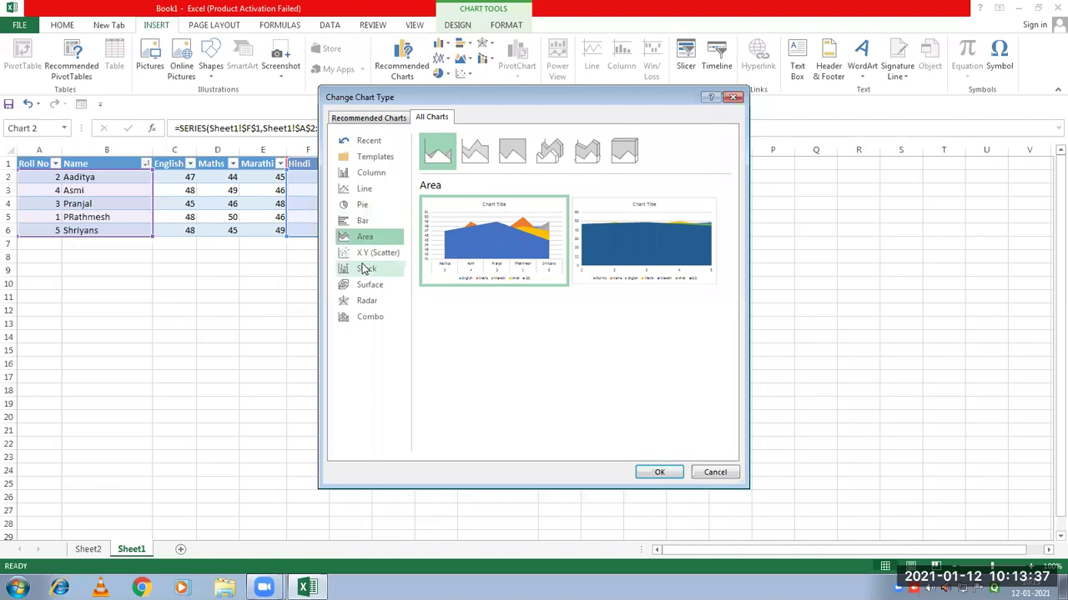
click(367, 268)
click(371, 255)
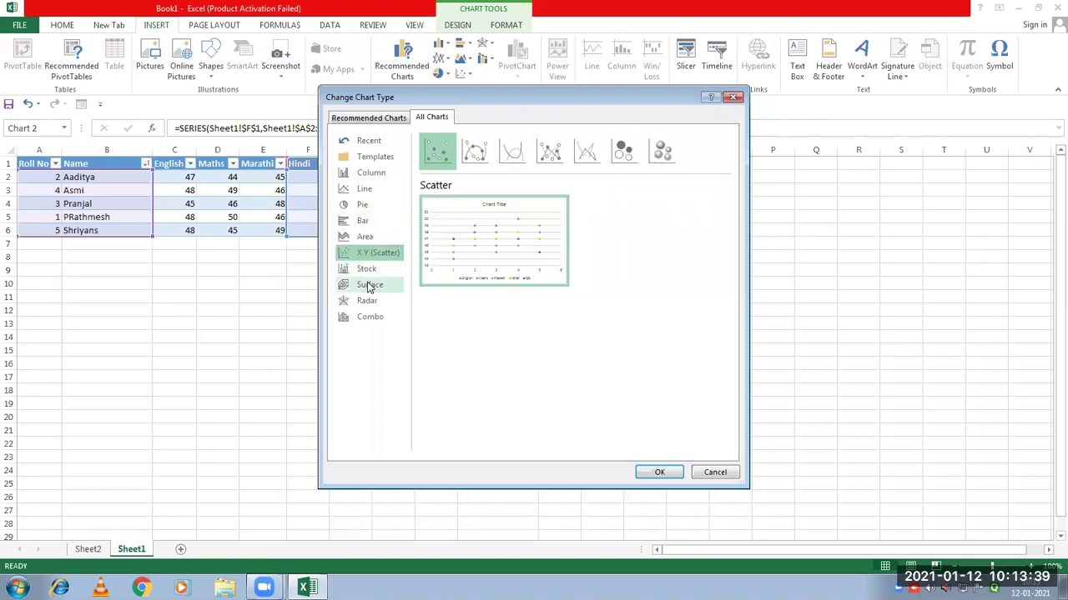
click(714, 472)
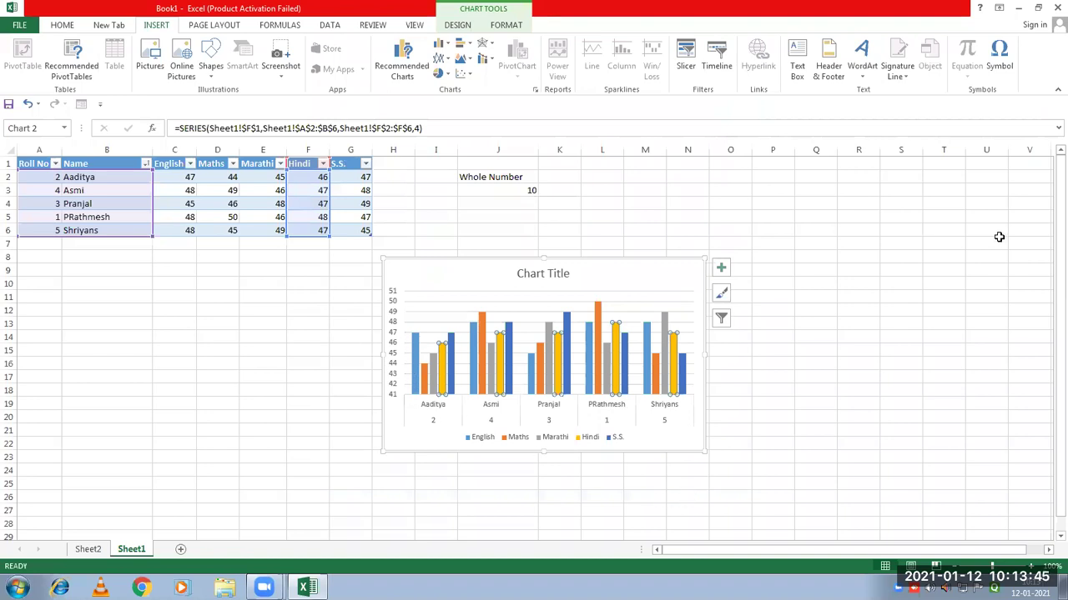
click(924, 350)
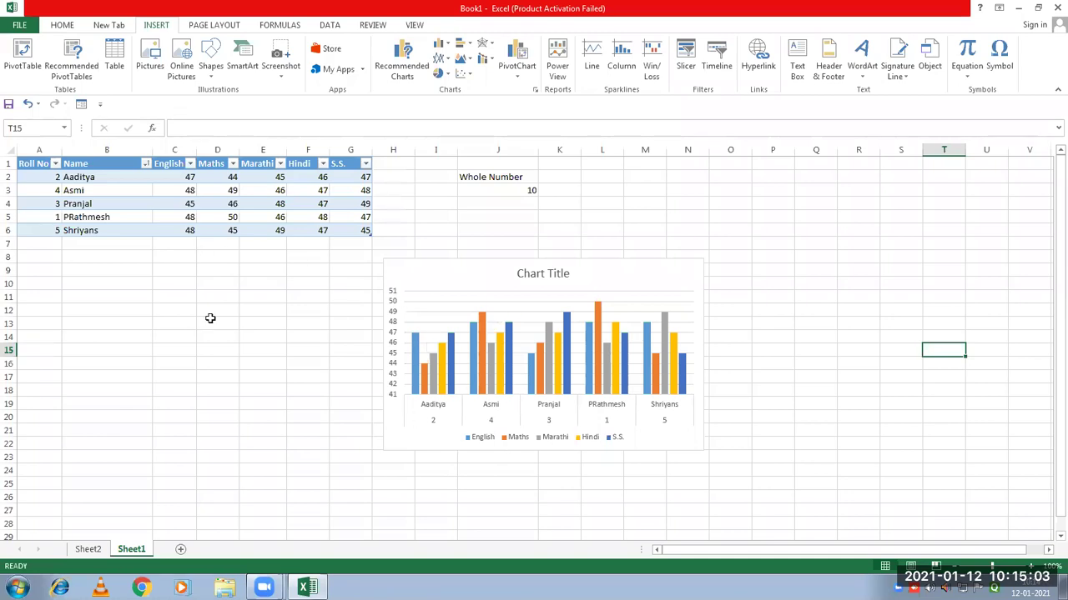
scroll(221, 302, down, 1)
scroll(250, 291, down, 2)
scroll(301, 278, up, 3)
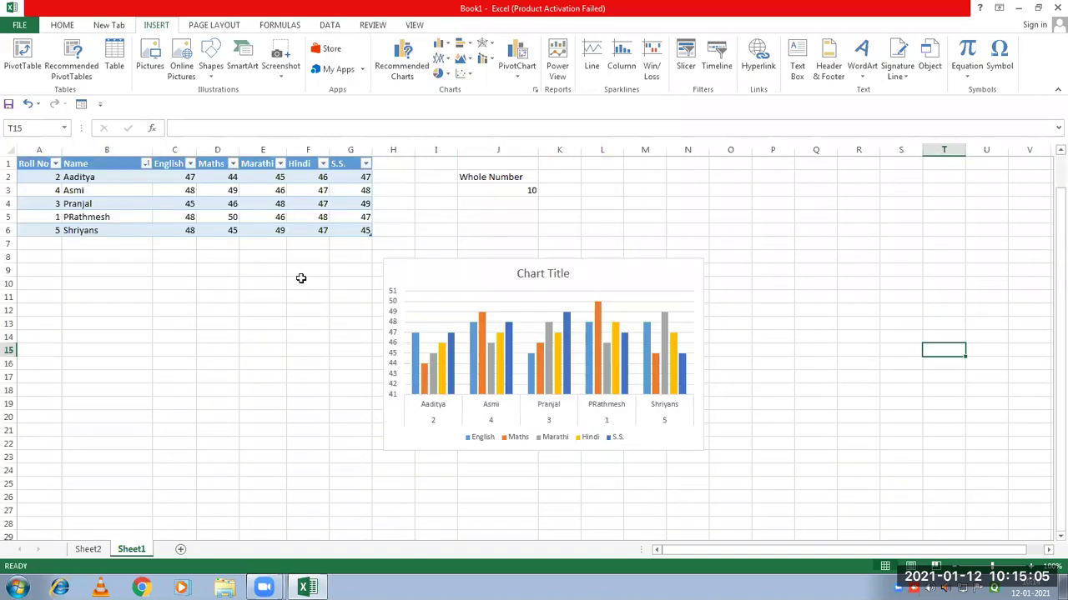